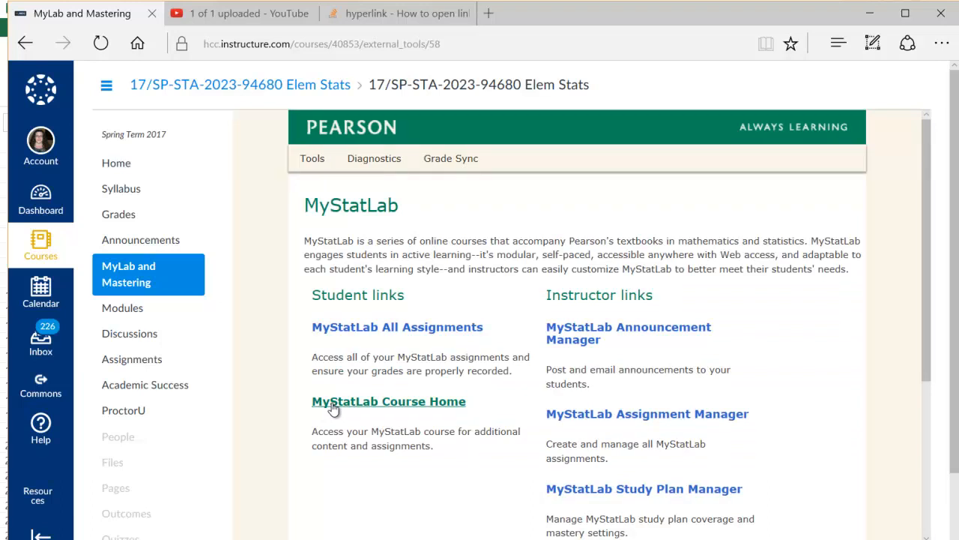
# Step: Open the MyStatLab course home, go to the StatCrunch website and open a blank StatCrunch data table
pyautogui.click(334, 405)
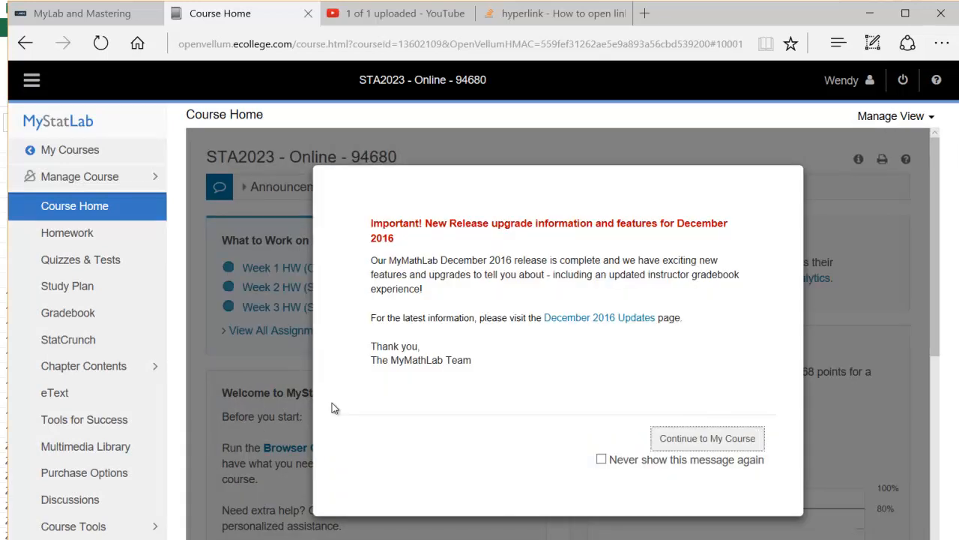
pyautogui.click(701, 436)
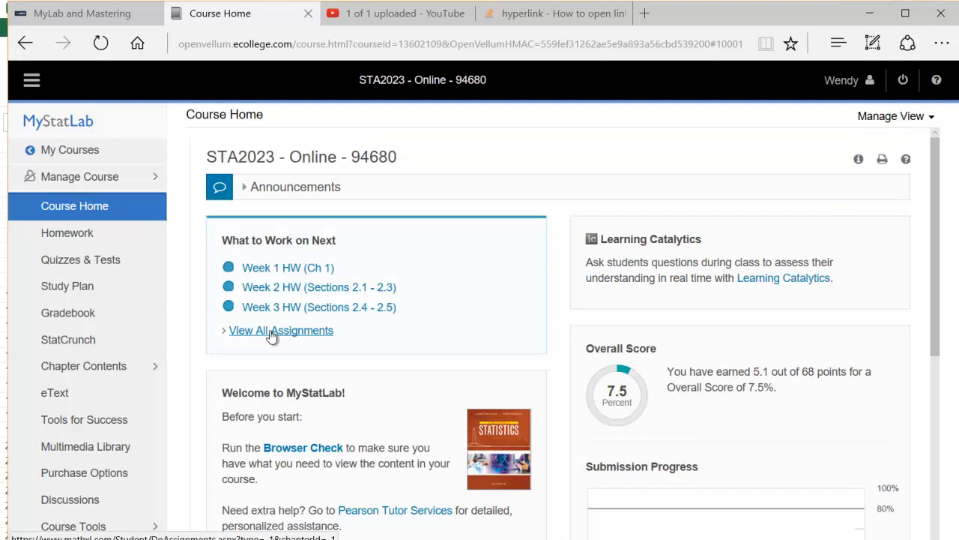
pyautogui.click(110, 345)
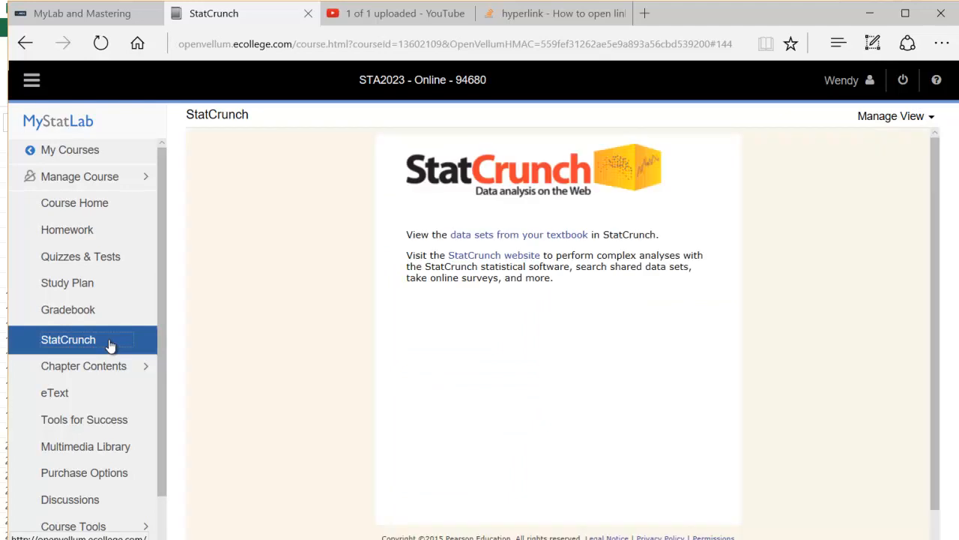
pyautogui.click(479, 260)
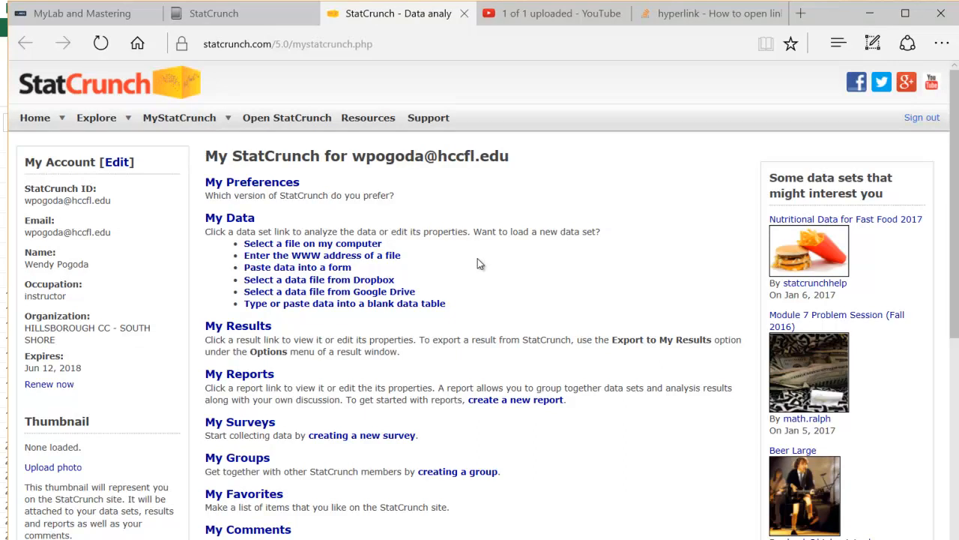
pyautogui.click(287, 125)
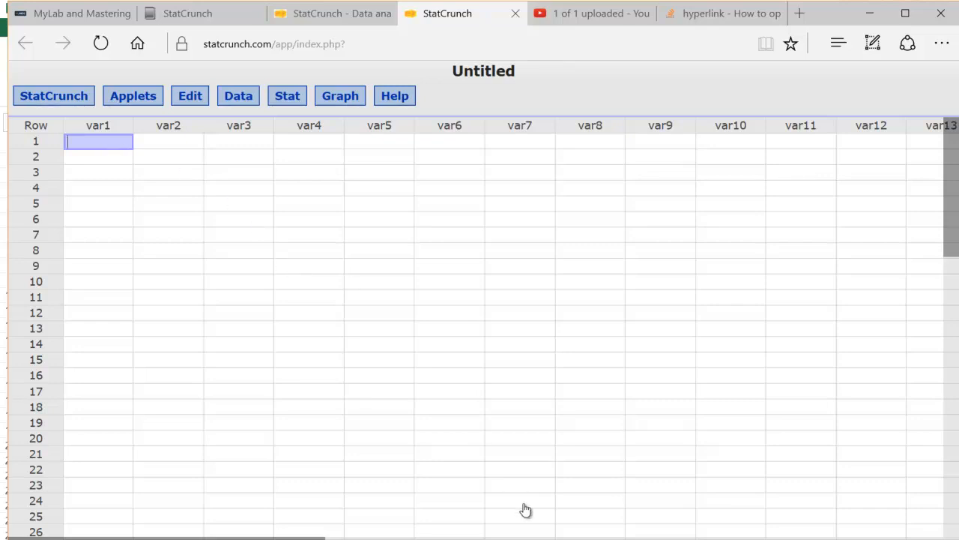
# Step: Switch to the Excel workbook and copy the height, shoe size and gender data in A2:C59 without the headers
pyautogui.click(560, 539)
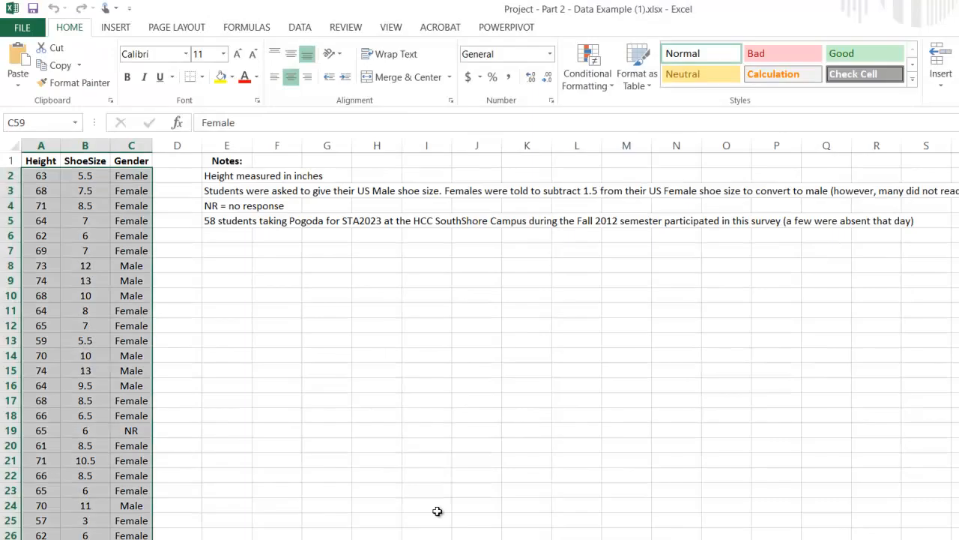
pyautogui.click(377, 444)
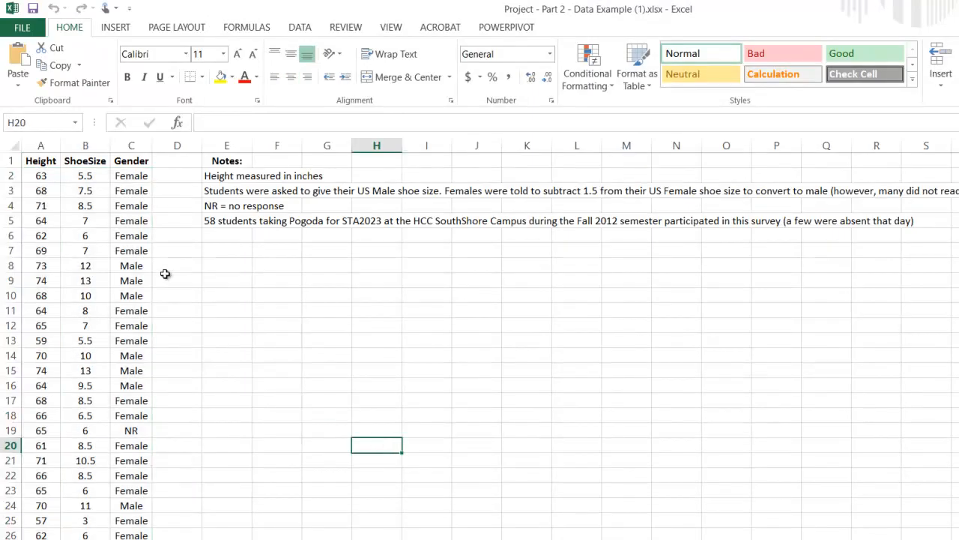
pyautogui.moveTo(34, 176); pyautogui.dragTo(133, 538)
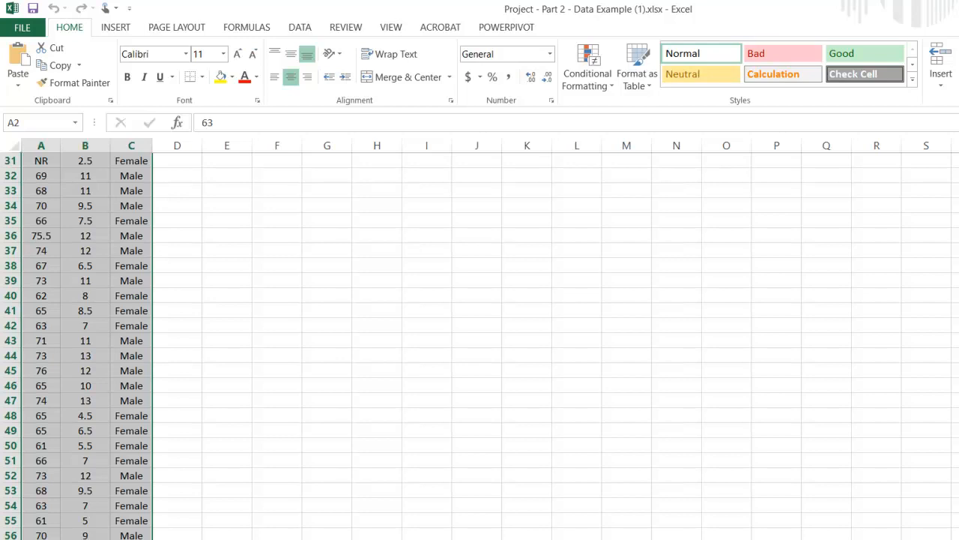
pyautogui.scroll(-4, 299, 337)
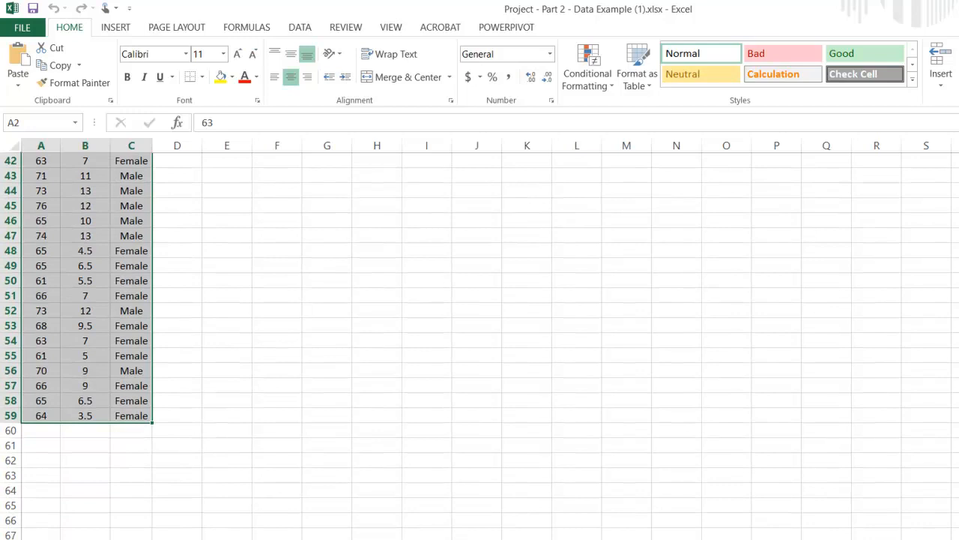
pyautogui.hotkey('ctrl', 'c')
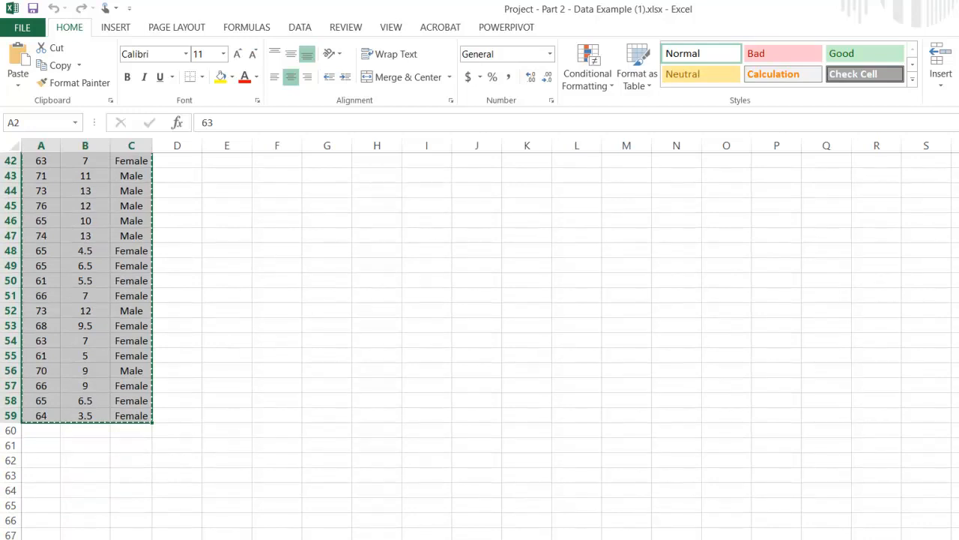
# Step: Switch to StatCrunch and paste the copied data into the blank table starting at row 1 of var1
pyautogui.hotkey('alt', 'Tab')
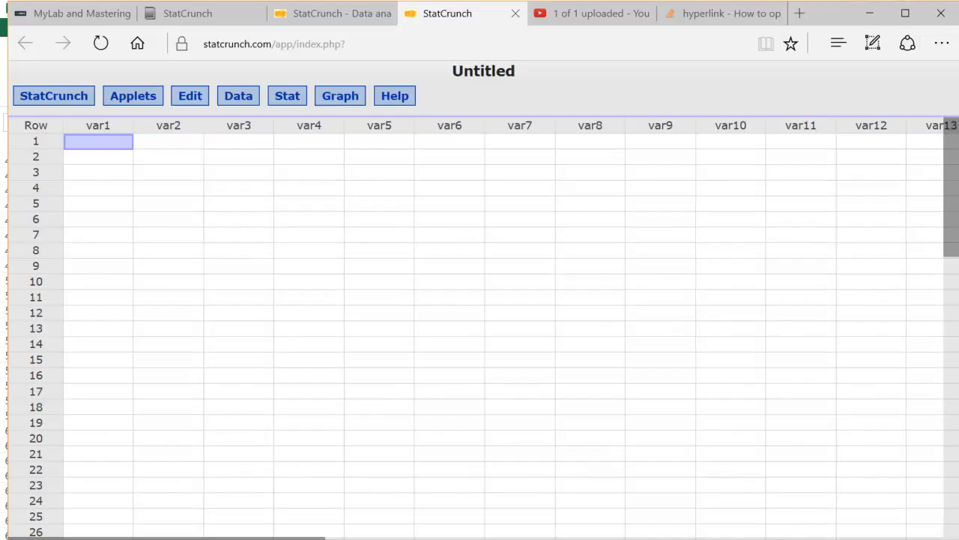
pyautogui.hotkey('ctrl', 'v')
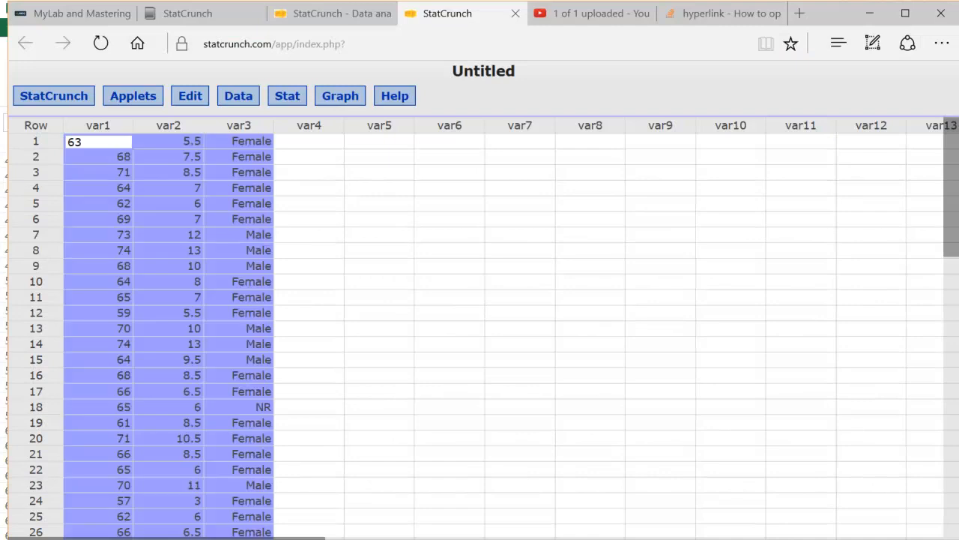
pyautogui.press('Return')
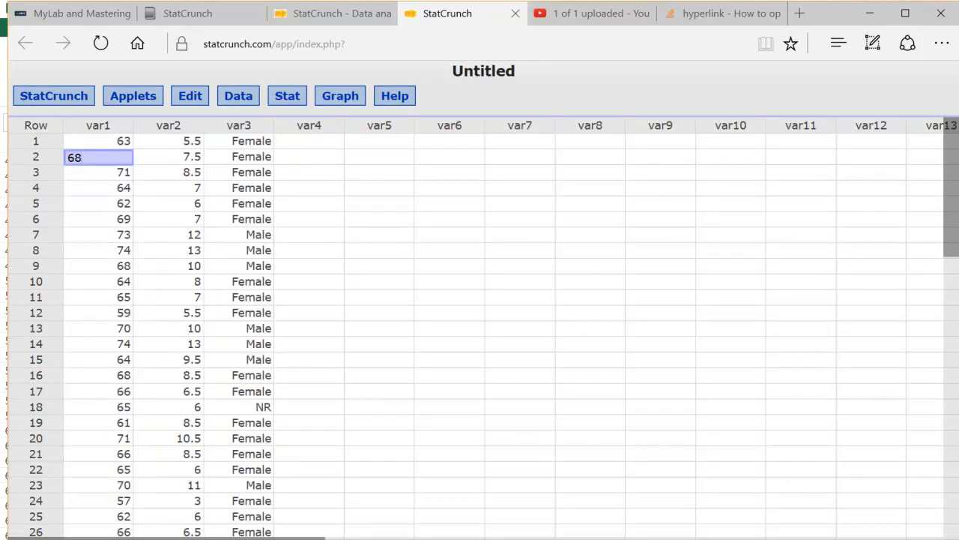
# Step: Go through the pasted rows cell by cell to check the entries and look for NR values
pyautogui.press('Return')
pyautogui.press('Return')
pyautogui.press('Return')
pyautogui.press('Return')
pyautogui.press('Return')
pyautogui.press('Return')
pyautogui.press('Return')
pyautogui.press('Return')
pyautogui.press('Return')
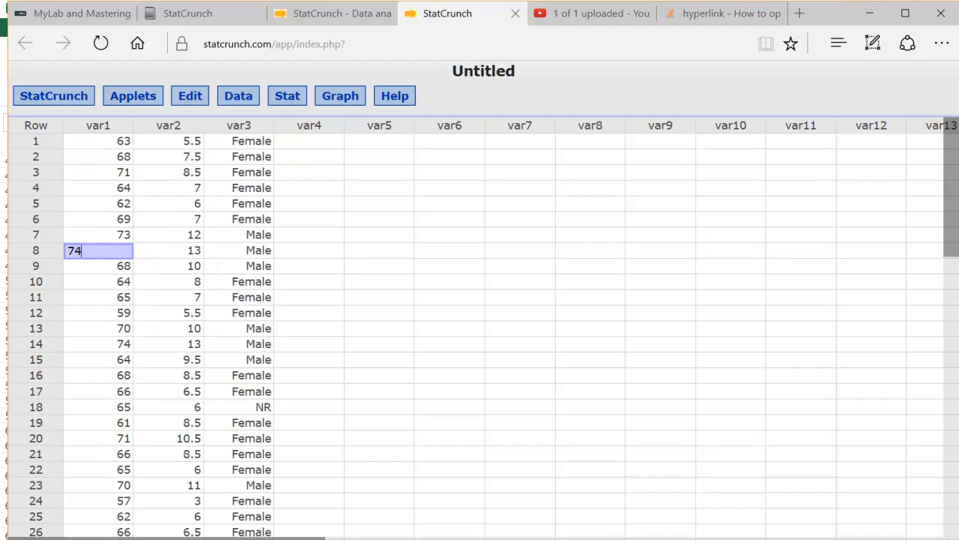
pyautogui.press('Return')
pyautogui.press('Return')
pyautogui.press('Return')
pyautogui.press('Return')
pyautogui.press('Return')
pyautogui.press('Return')
pyautogui.press('Return')
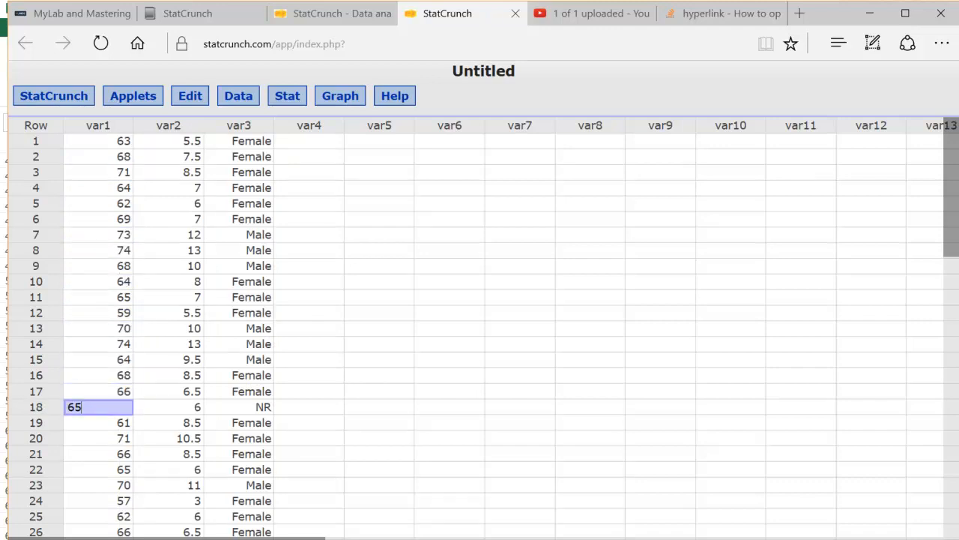
pyautogui.press('Tab')
pyautogui.press('Tab')
pyautogui.press('Return')
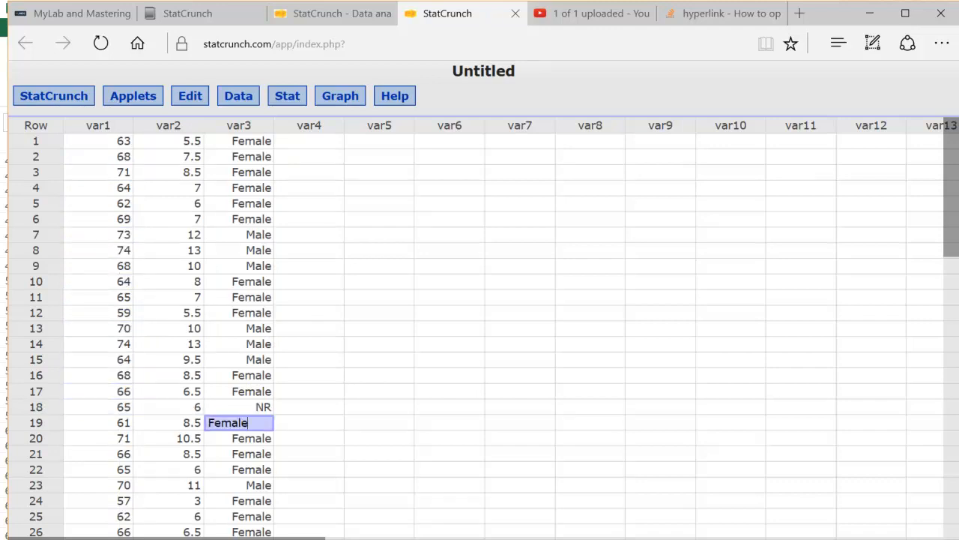
pyautogui.press('Up')
pyautogui.press('Left')
pyautogui.press('Left')
pyautogui.press('Right')
pyautogui.press('Right')
pyautogui.press('Right')
pyautogui.press('Left')
pyautogui.press('Down')
pyautogui.press('Down')
pyautogui.press('Down')
pyautogui.press('Down')
pyautogui.press('Down')
pyautogui.press('Down')
pyautogui.press('Down')
pyautogui.press('Down')
pyautogui.press('Down')
pyautogui.press('Down')
pyautogui.press('Down')
pyautogui.press('Down')
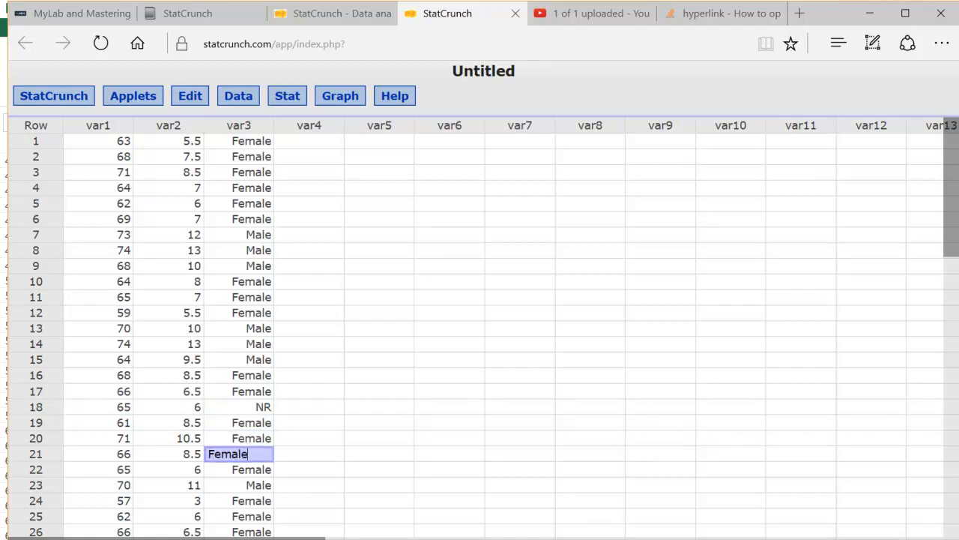
pyautogui.press('Down')
pyautogui.press('Down')
pyautogui.press('Up')
pyautogui.press('Left')
pyautogui.press('Left')
pyautogui.press('Up')
pyautogui.write('NR')
pyautogui.press('Tab')
pyautogui.press('Up')
pyautogui.press('Up')
pyautogui.press('Up')
pyautogui.press('Up')
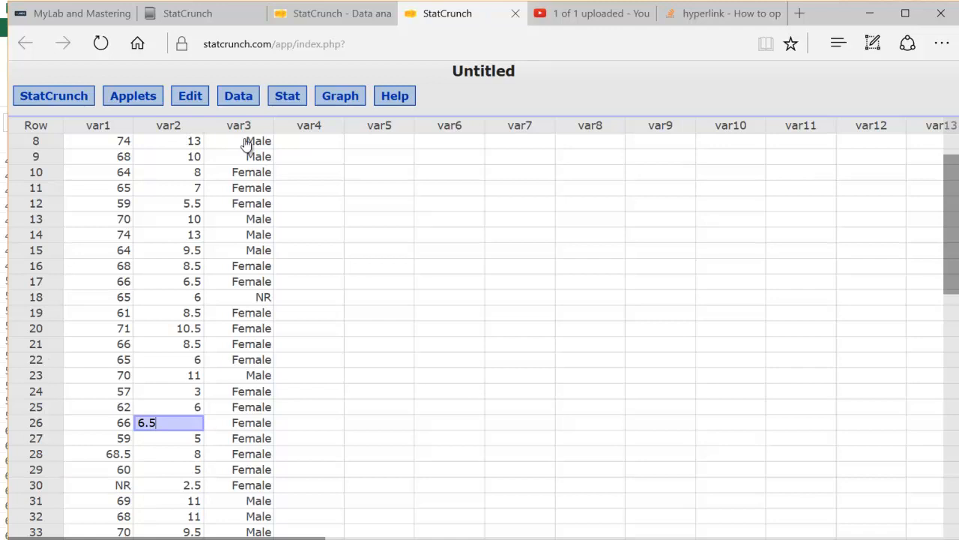
# Step: Rename the var1 column as Height
pyautogui.click(116, 126)
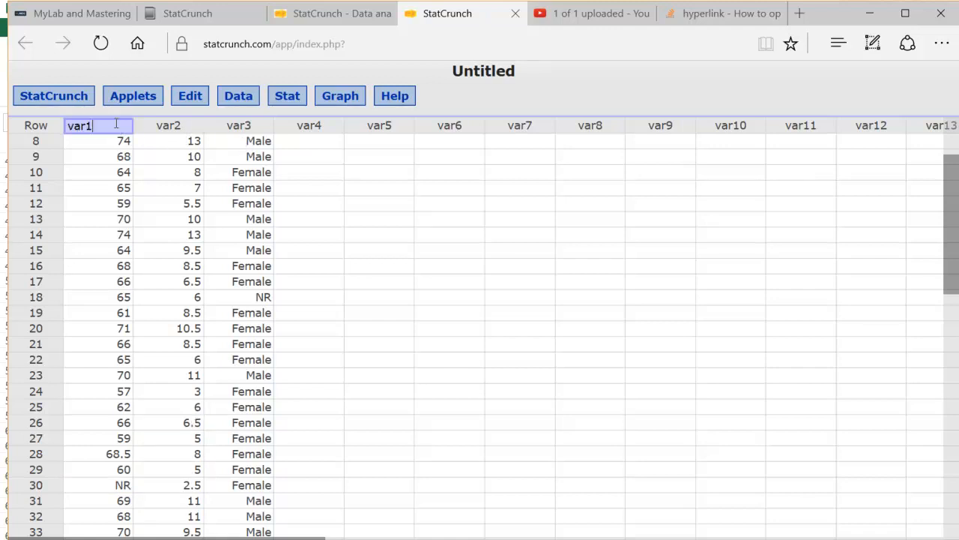
pyautogui.press('BackSpace')
pyautogui.press('BackSpace')
pyautogui.press('BackSpace')
pyautogui.press('BackSpace')
pyautogui.write('Height')
pyautogui.press('Return')
pyautogui.press('Up')
pyautogui.press('Right')
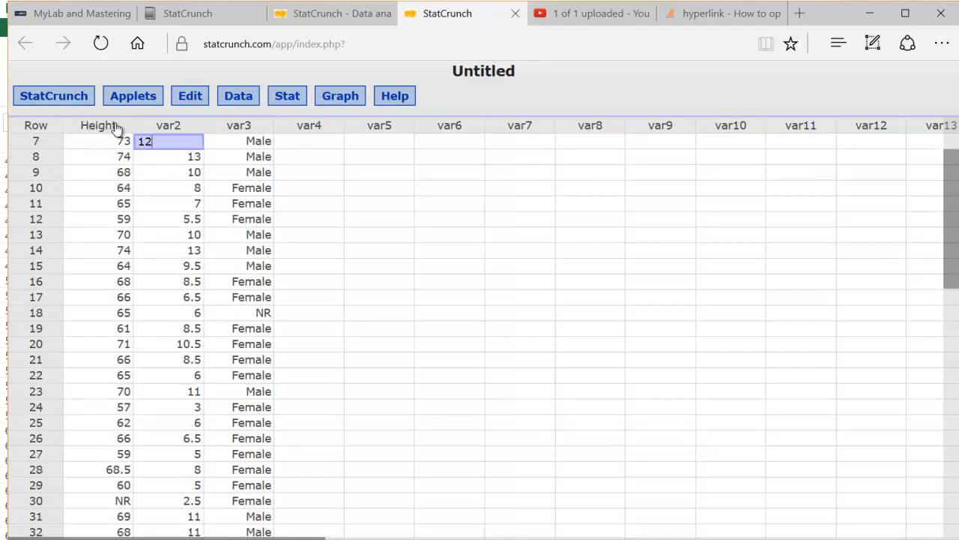
# Step: Rename the var2 column as Shoe Size
pyautogui.click(166, 126)
pyautogui.press('BackSpace')
pyautogui.press('BackSpace')
pyautogui.press('BackSpace')
pyautogui.press('BackSpace')
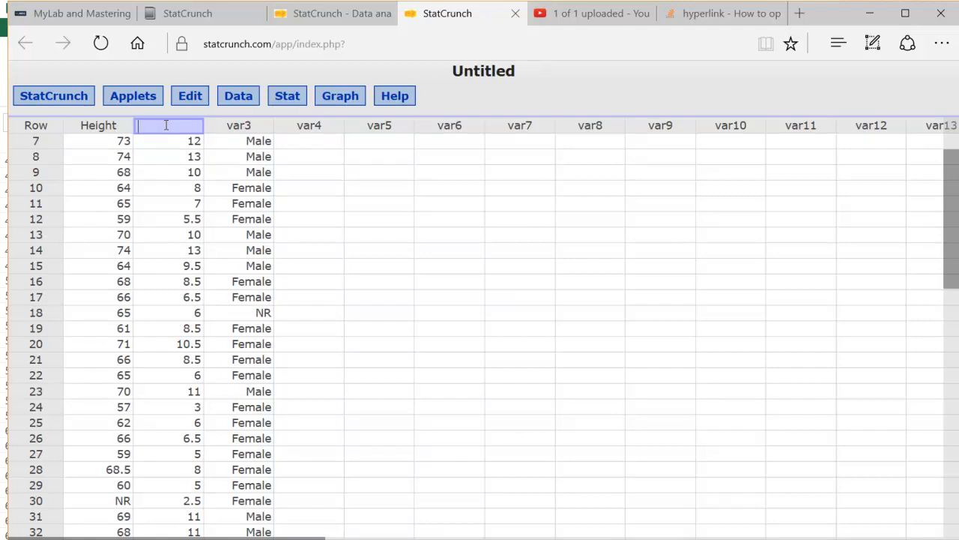
pyautogui.write('Shoe Size')
pyautogui.press('Return')
# Step: Rename the var3 column as Gender
pyautogui.click(248, 124)
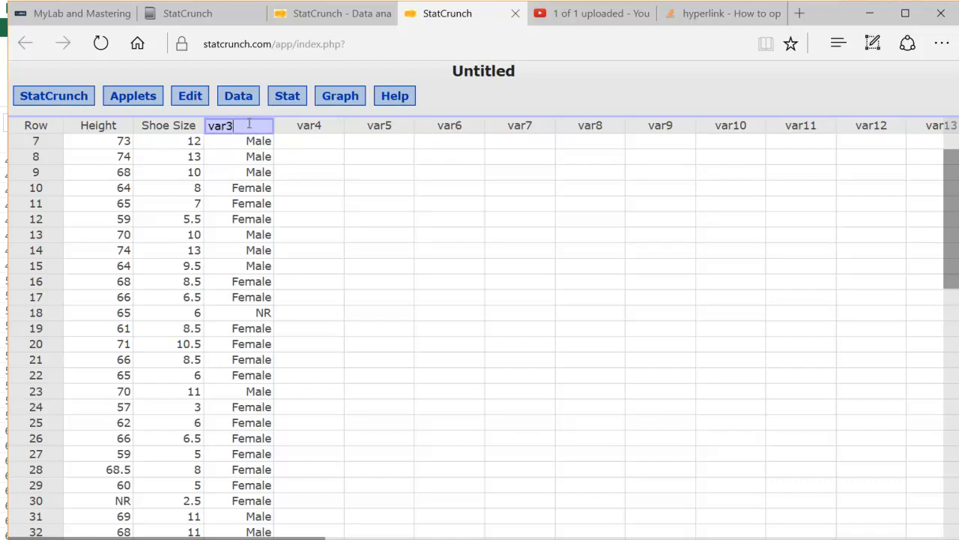
pyautogui.press('BackSpace')
pyautogui.press('BackSpace')
pyautogui.press('BackSpace')
pyautogui.press('BackSpace')
pyautogui.write('Gender')
pyautogui.press('Return')
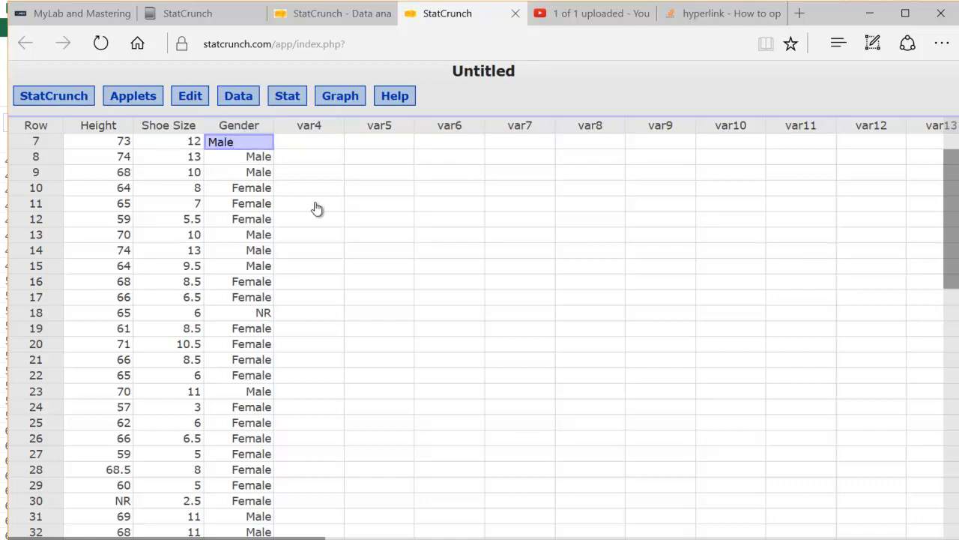
# Step: Switch to Notepad to check the outline of topics, and return to the StatCrunch data table
pyautogui.hotkey('alt', 'Tab')
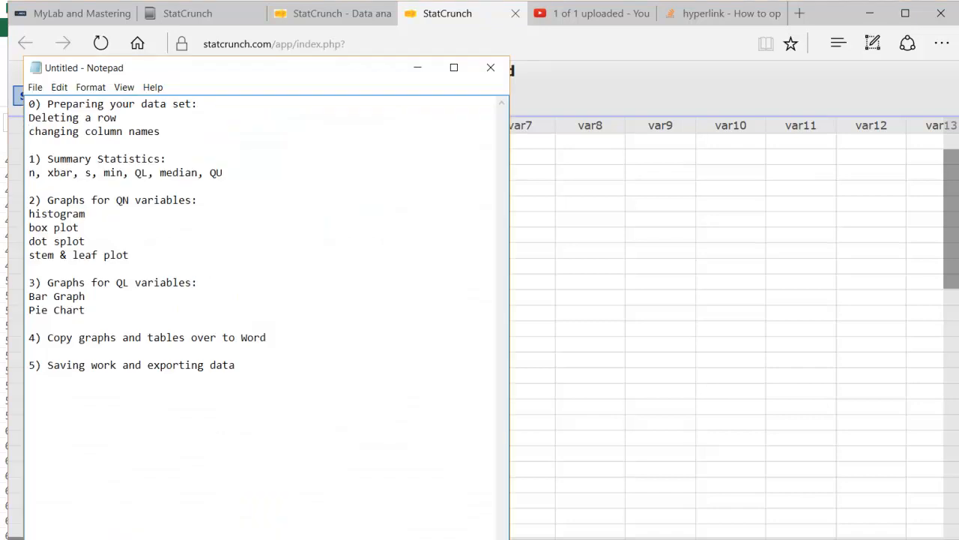
pyautogui.click(563, 286)
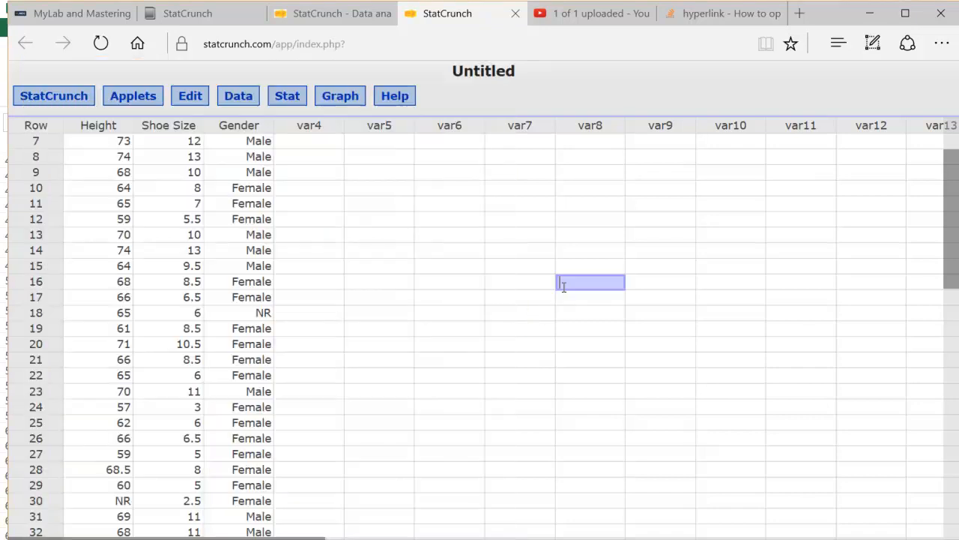
pyautogui.click(263, 314)
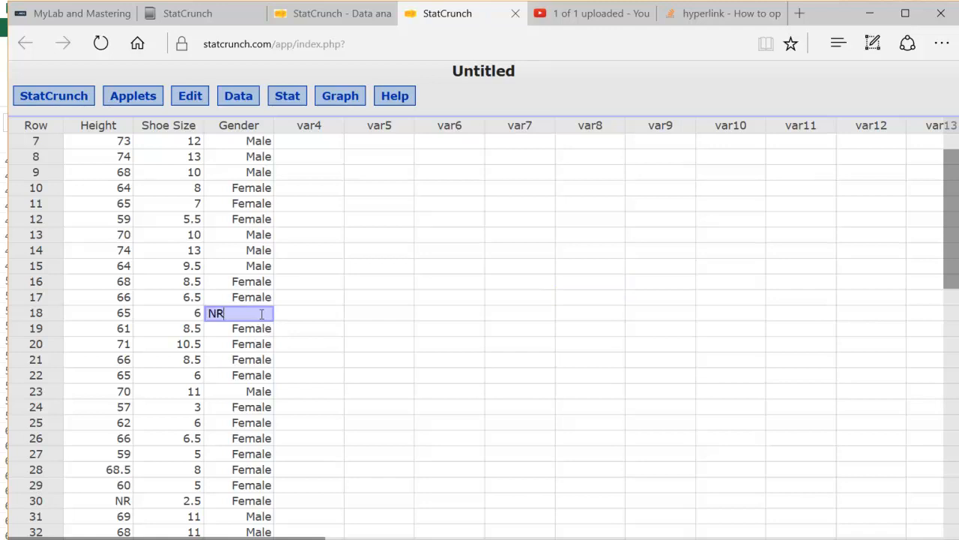
pyautogui.click(37, 314)
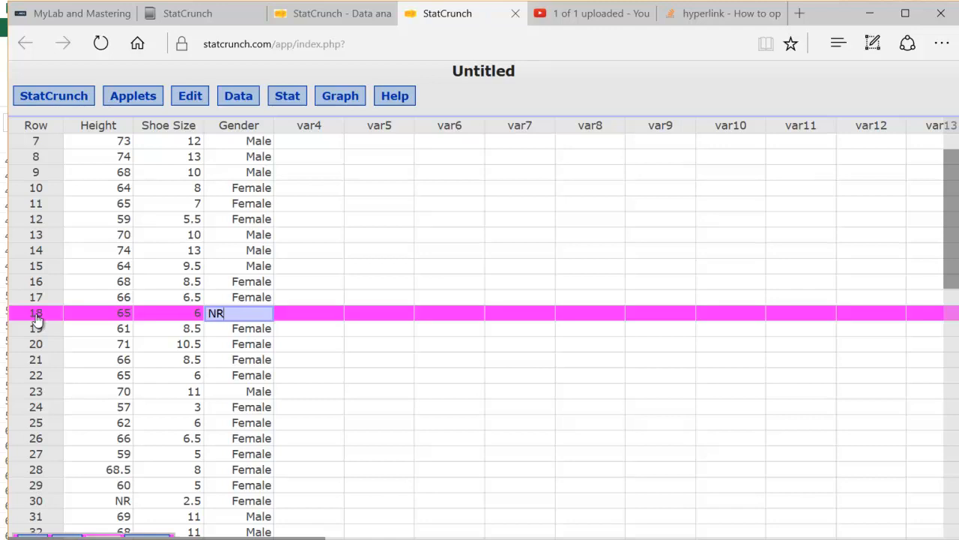
pyautogui.click(192, 97)
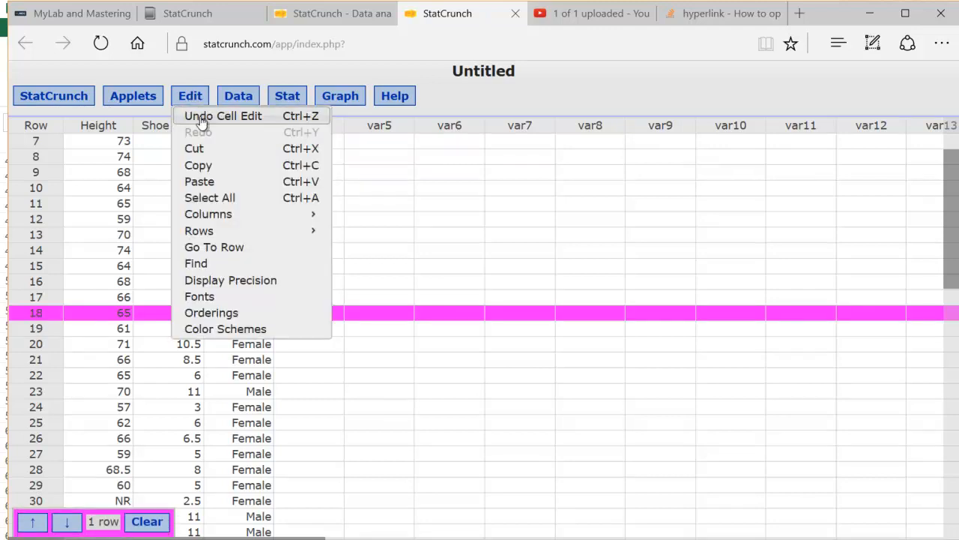
pyautogui.moveTo(231, 215)
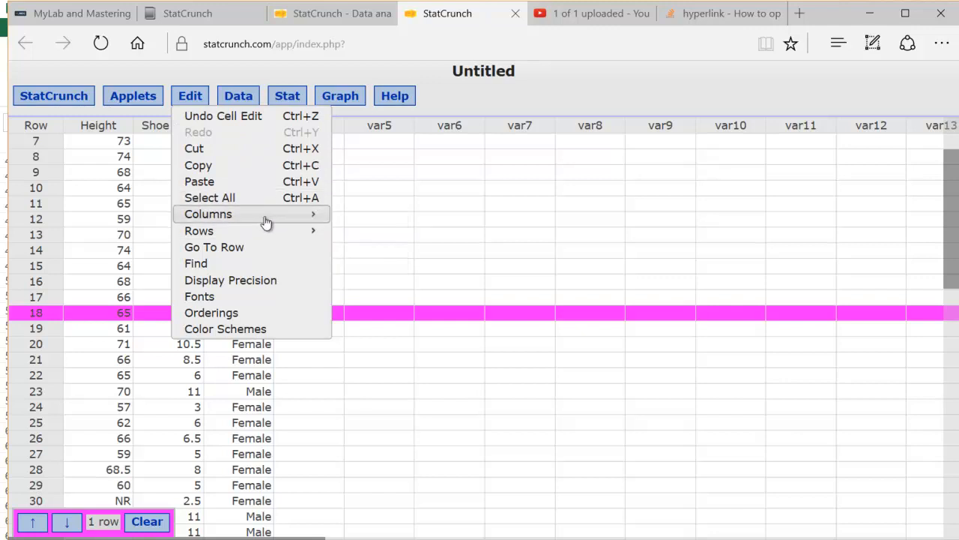
pyautogui.moveTo(278, 234)
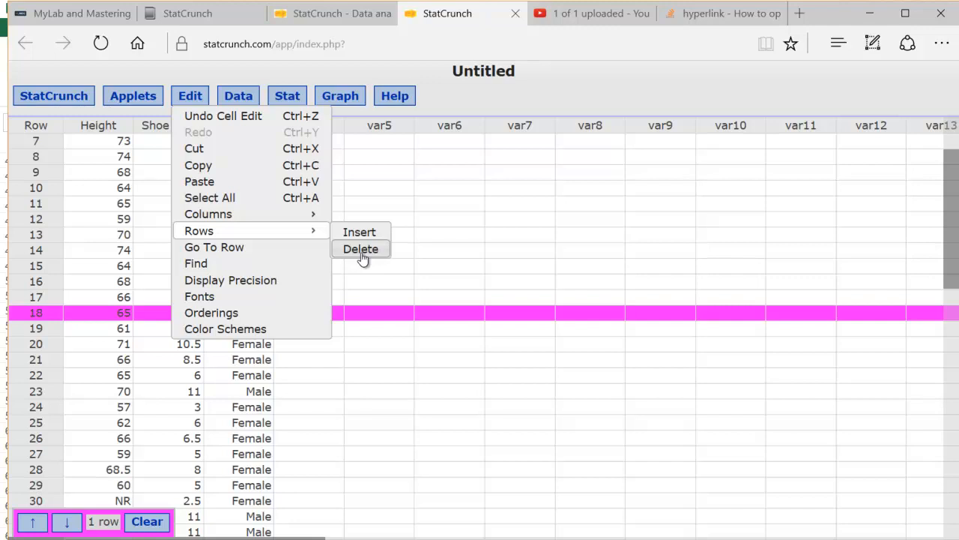
pyautogui.click(361, 314)
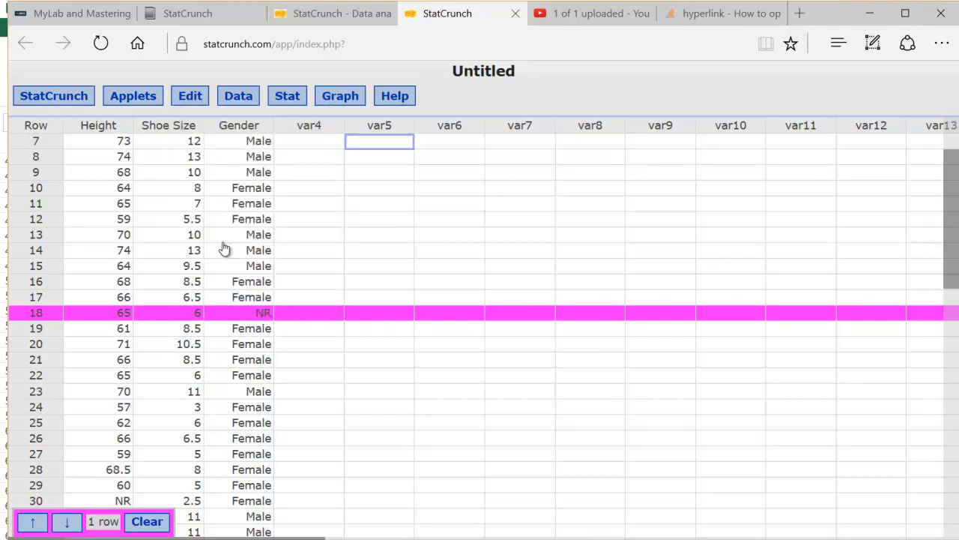
pyautogui.click(144, 523)
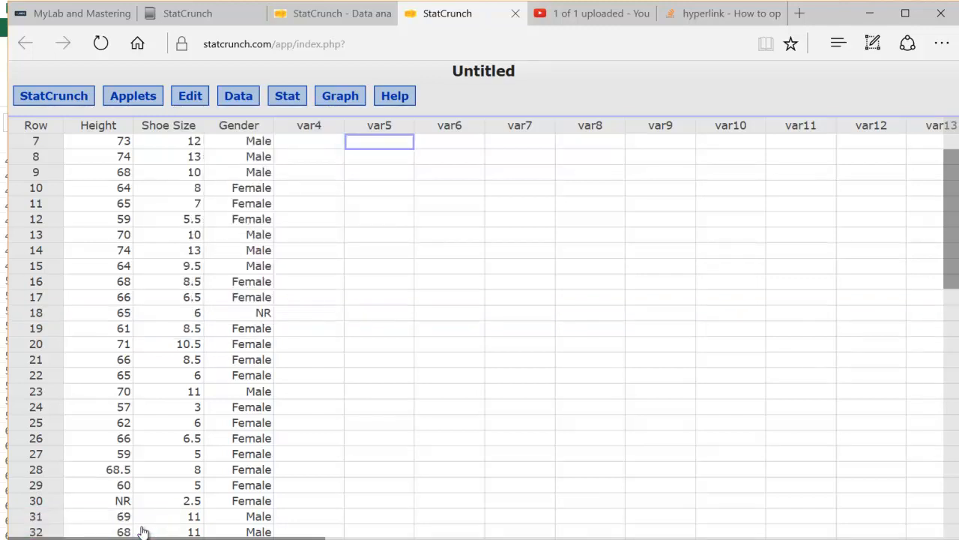
pyautogui.click(284, 359)
pyautogui.click(300, 223)
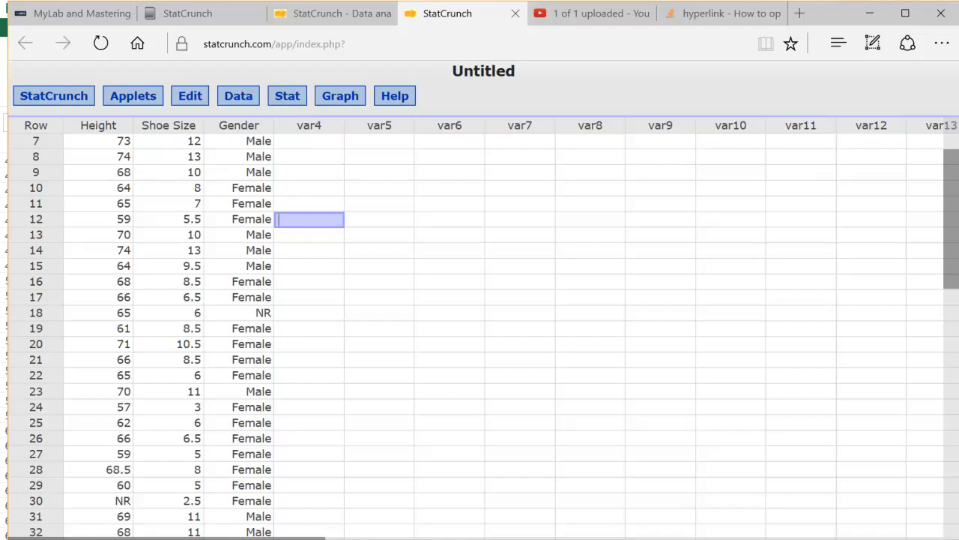
# Step: Switch to Notepad, add ", max" to the Summary Statistics list, and return to StatCrunch
pyautogui.hotkey('alt', 'Tab')
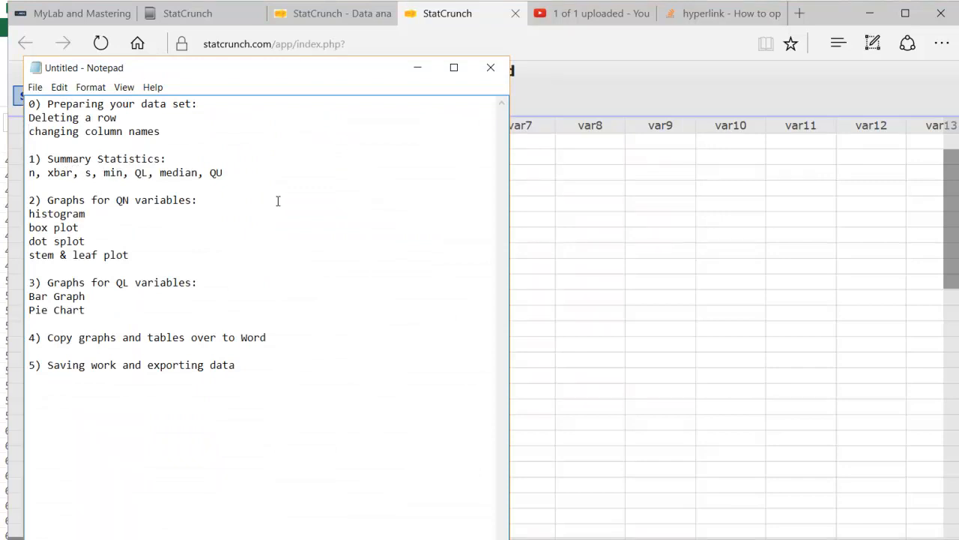
pyautogui.write(', max')
pyautogui.click(614, 79)
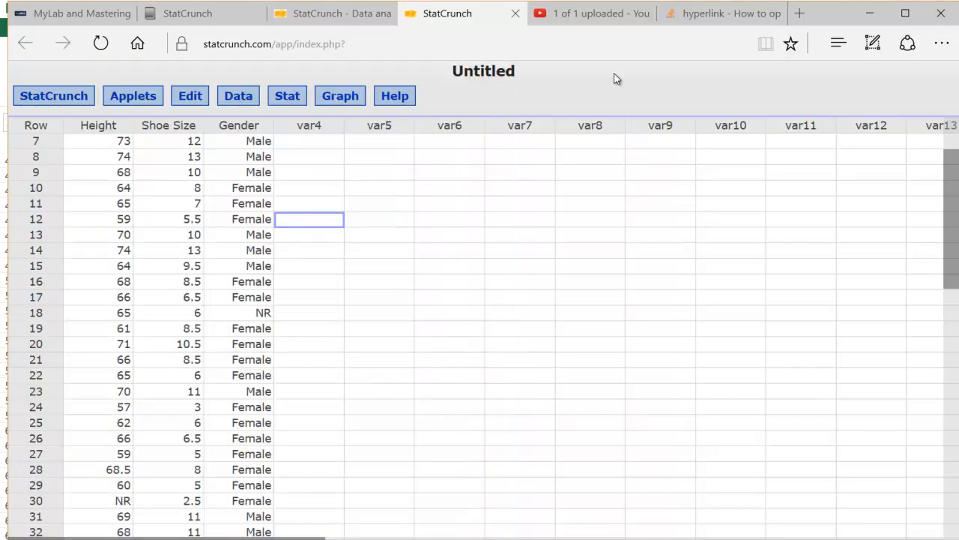
# Step: Start column summary statistics for the Height and Shoe Size columns
pyautogui.click(284, 104)
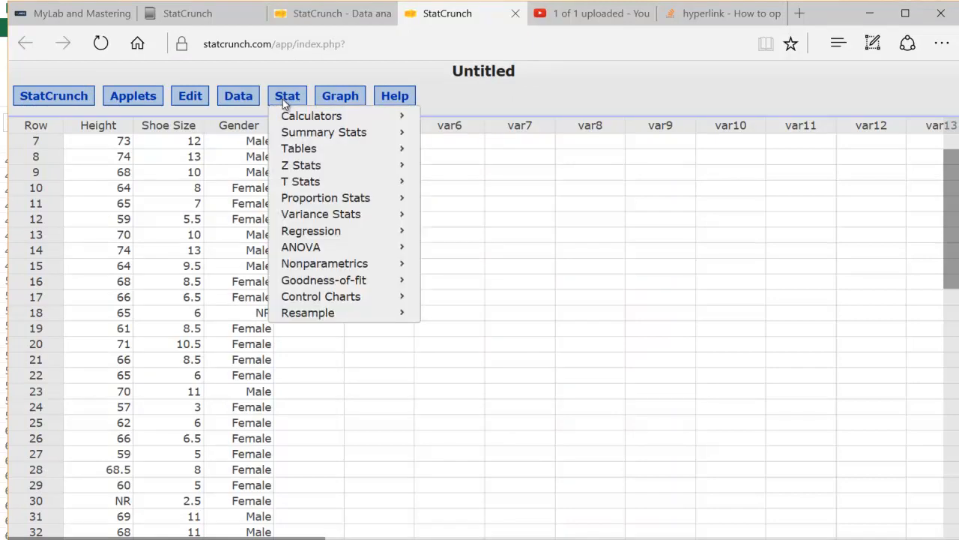
pyautogui.moveTo(288, 135)
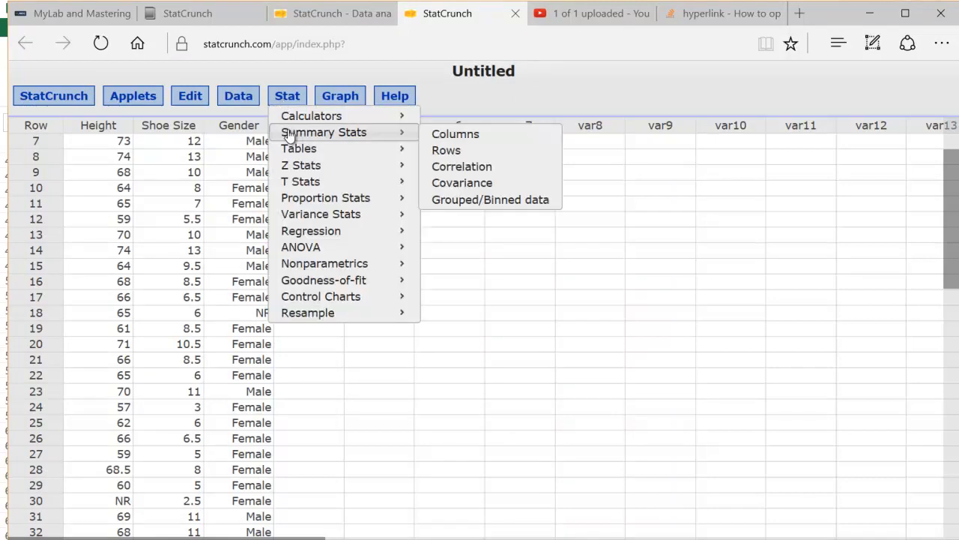
pyautogui.click(435, 136)
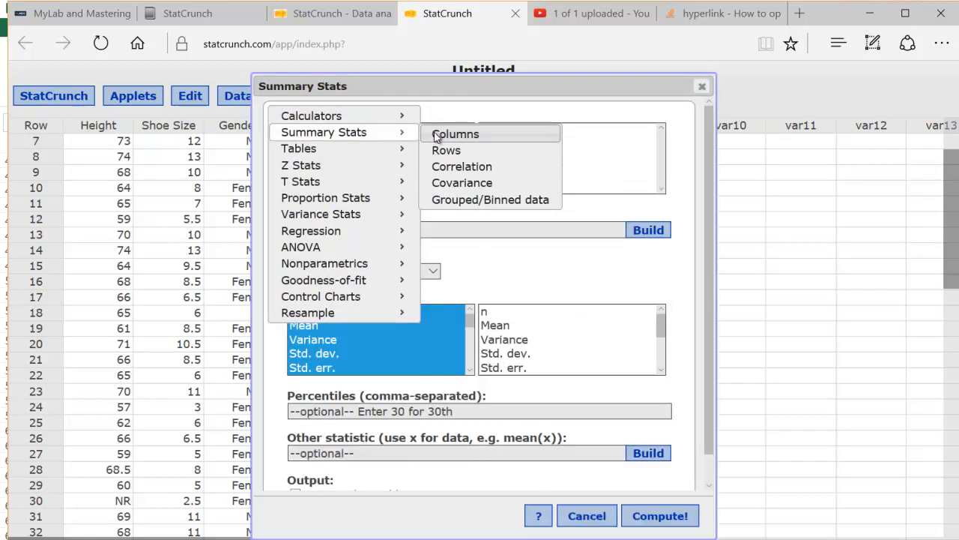
pyautogui.moveTo(408, 133); pyautogui.dragTo(408, 143)
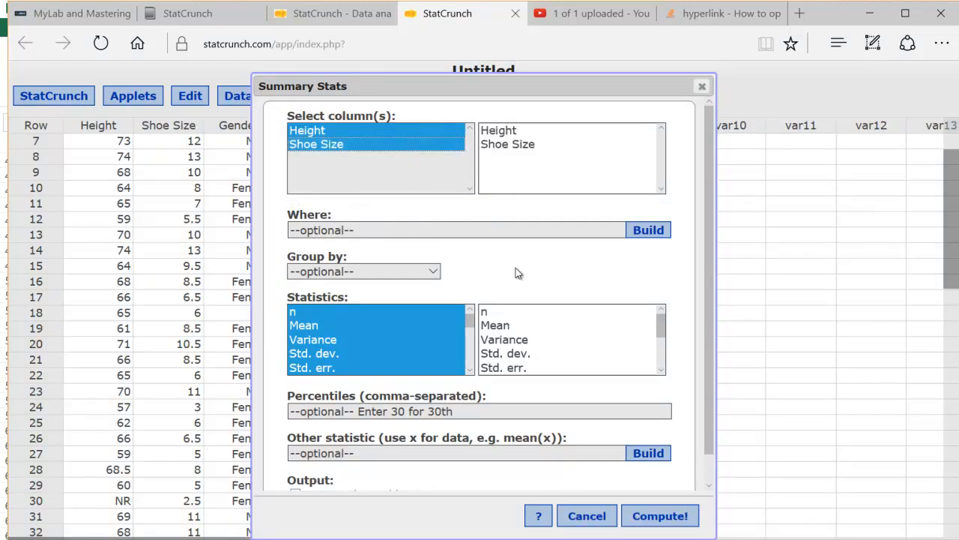
# Step: Replace the default statistics selection with n, Mean, Std. dev. and Min
pyautogui.click(406, 313)
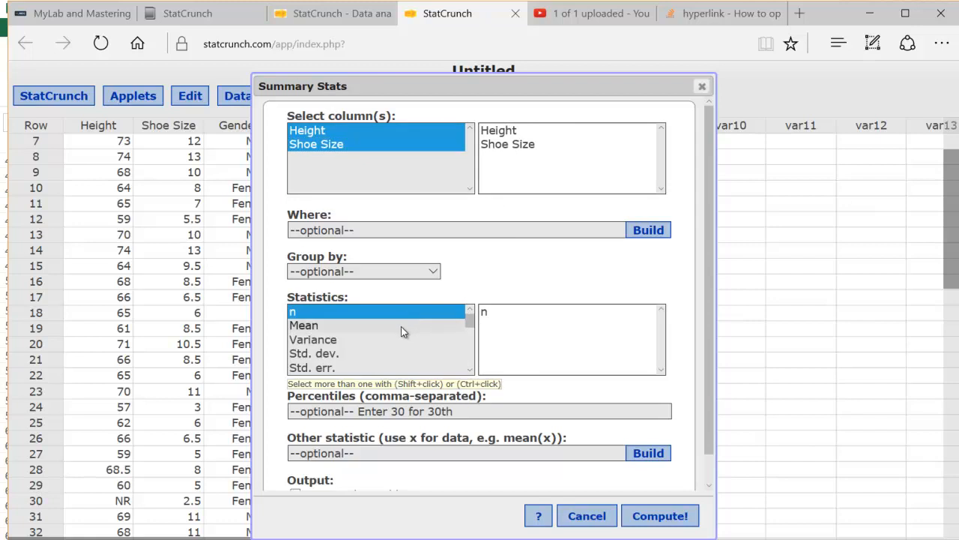
pyautogui.keyDown('ctrl'); pyautogui.click(401, 327); pyautogui.keyUp('ctrl')
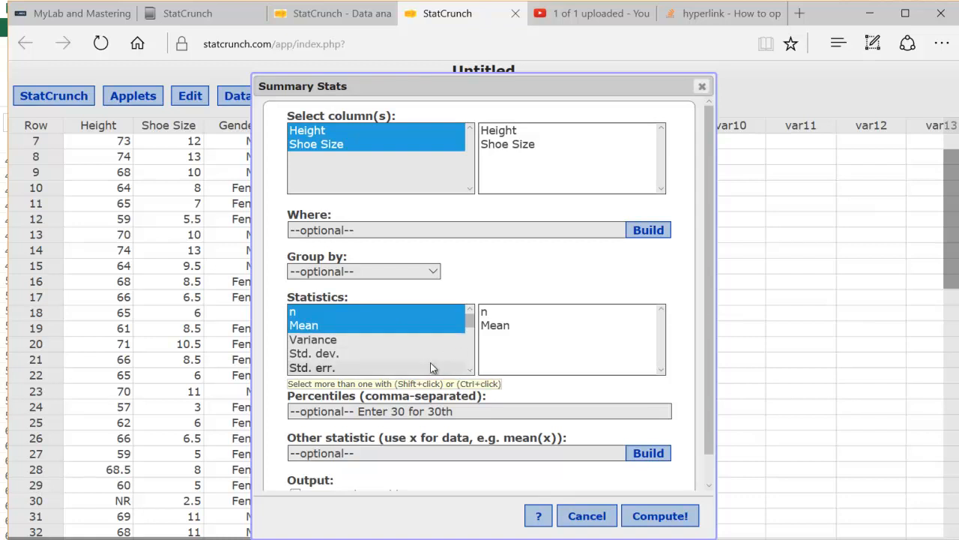
pyautogui.keyDown('ctrl'); pyautogui.click(422, 354); pyautogui.keyUp('ctrl')
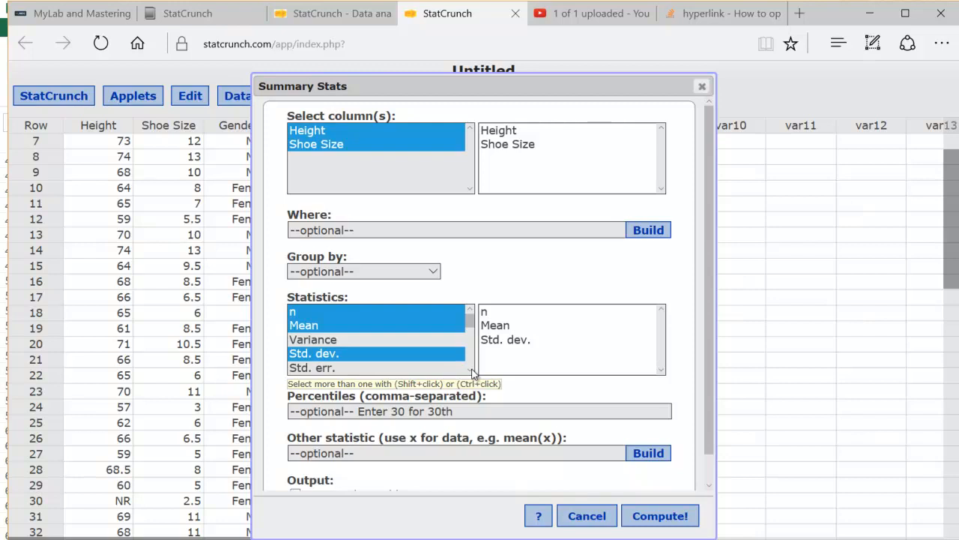
pyautogui.click(472, 369)
pyautogui.click(472, 370)
pyautogui.click(471, 370)
pyautogui.click(471, 370)
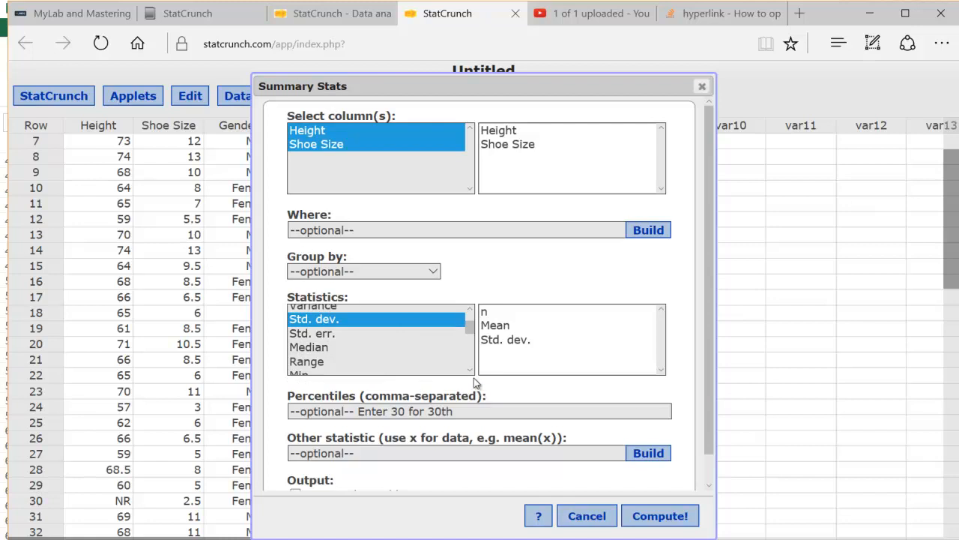
pyautogui.click(472, 369)
pyautogui.click(472, 369)
pyautogui.keyDown('ctrl'); pyautogui.click(439, 360); pyautogui.keyUp('ctrl')
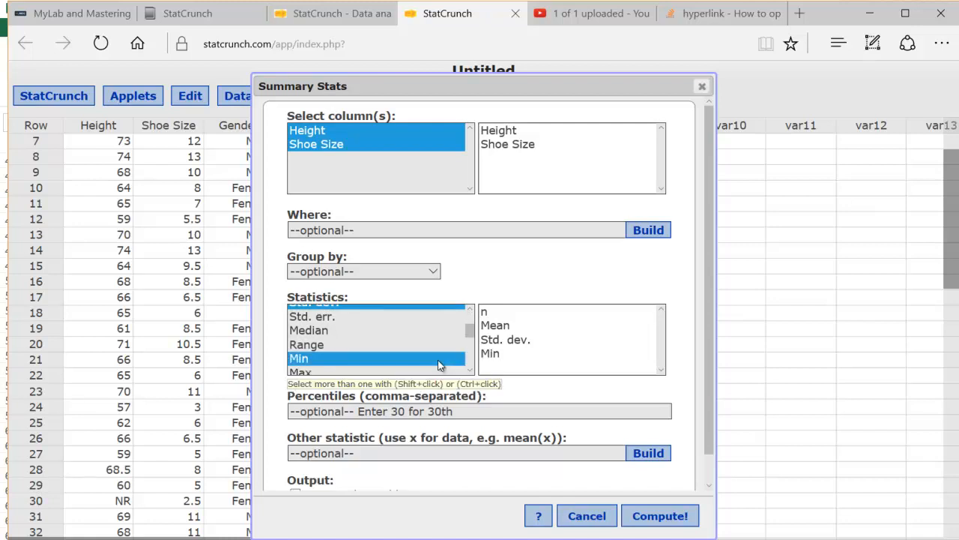
# Step: Add Q1, Median, Q3 and Max to the selected statistics
pyautogui.click(470, 370)
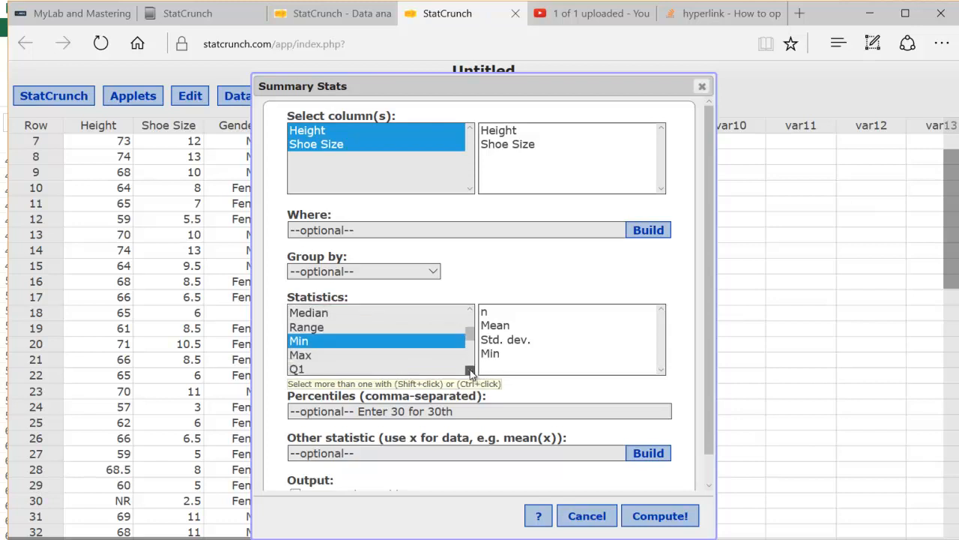
pyautogui.click(470, 370)
pyautogui.click(470, 369)
pyautogui.keyDown('ctrl'); pyautogui.click(439, 353); pyautogui.keyUp('ctrl')
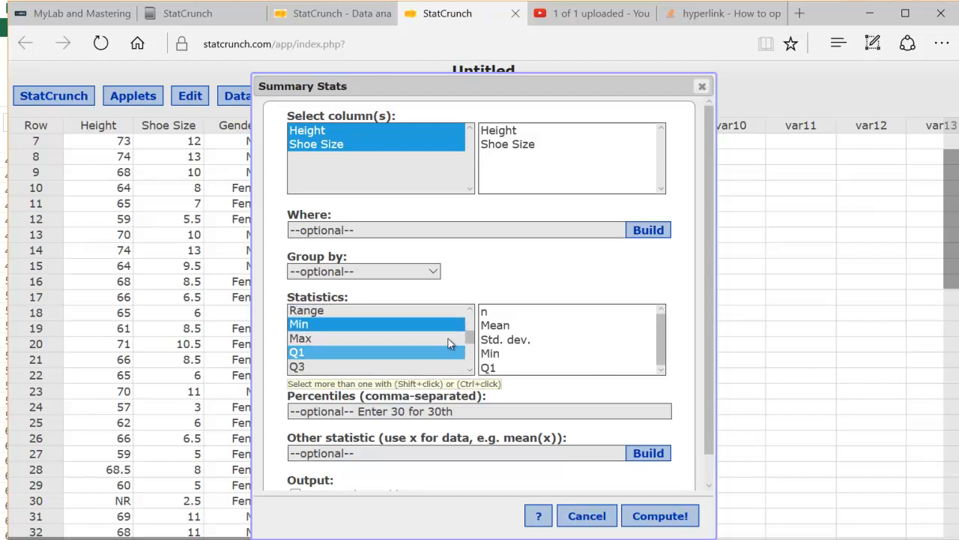
pyautogui.click(470, 310)
pyautogui.click(471, 310)
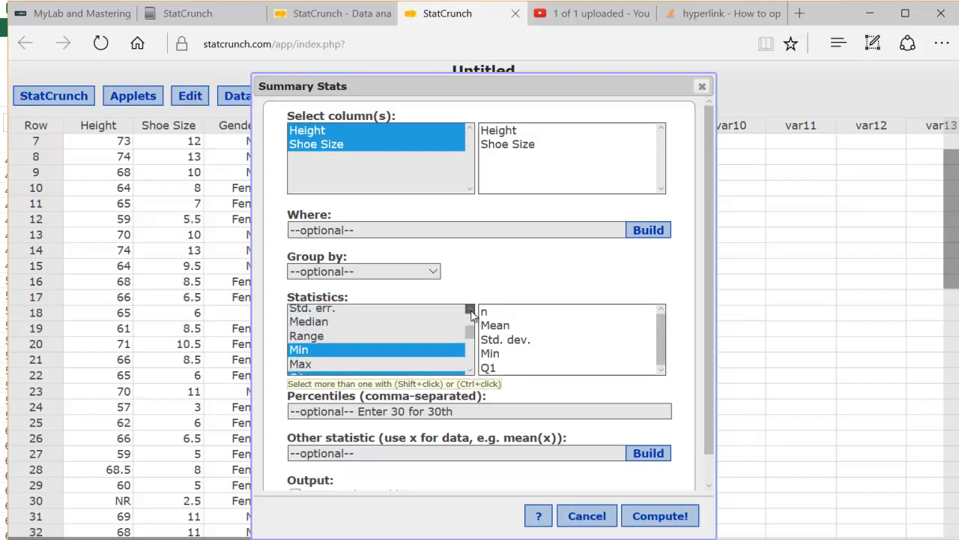
pyautogui.keyDown('ctrl'); pyautogui.click(448, 321); pyautogui.keyUp('ctrl')
pyautogui.click(470, 370)
pyautogui.click(469, 370)
pyautogui.click(470, 370)
pyautogui.keyDown('ctrl'); pyautogui.click(424, 357); pyautogui.keyUp('ctrl')
pyautogui.keyDown('ctrl'); pyautogui.click(419, 330); pyautogui.keyUp('ctrl')
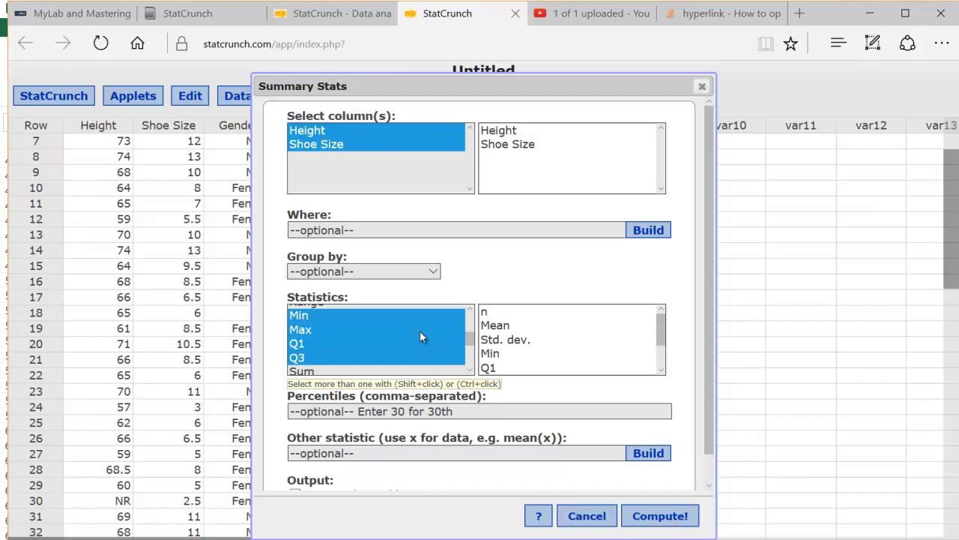
# Step: Add Mode to the selected statistics and compute the summary table without storing it in the data table
pyautogui.click(470, 372)
pyautogui.click(470, 372)
pyautogui.click(471, 372)
pyautogui.click(471, 372)
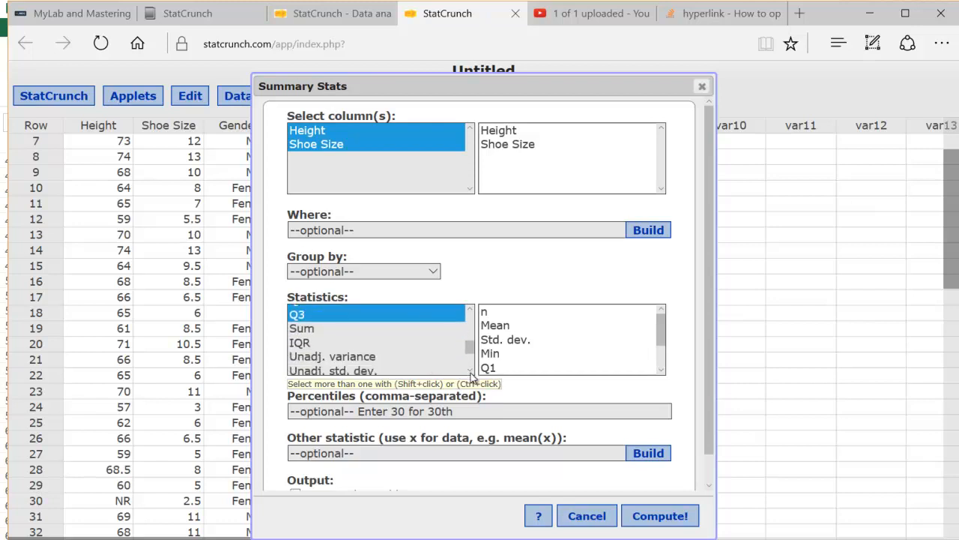
pyautogui.click(470, 371)
pyautogui.click(471, 372)
pyautogui.click(470, 372)
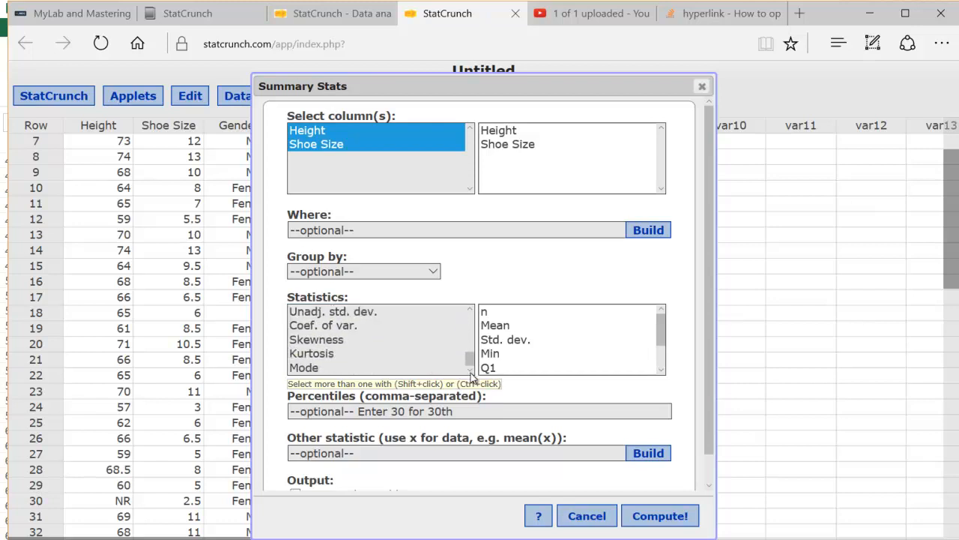
pyautogui.keyDown('ctrl'); pyautogui.click(447, 367); pyautogui.keyUp('ctrl')
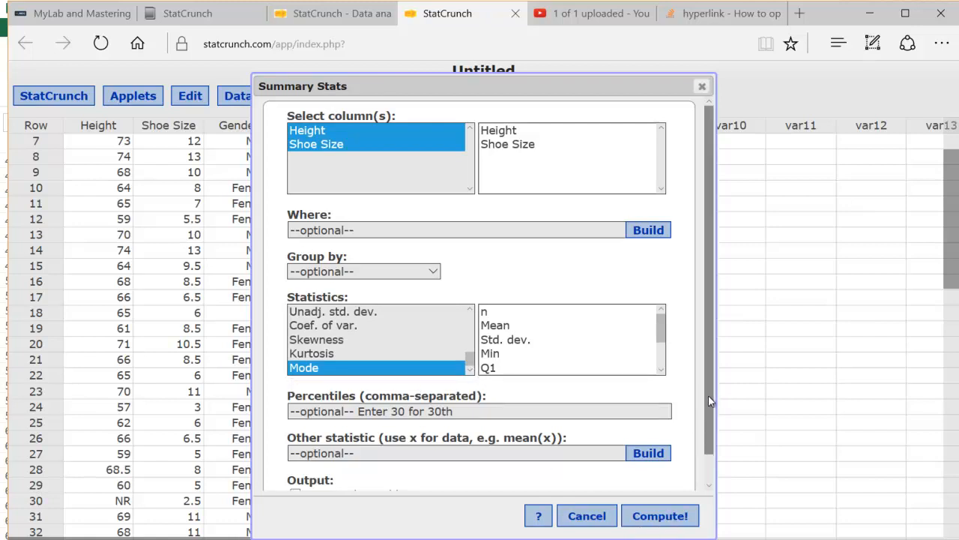
pyautogui.moveTo(708, 394); pyautogui.dragTo(710, 431)
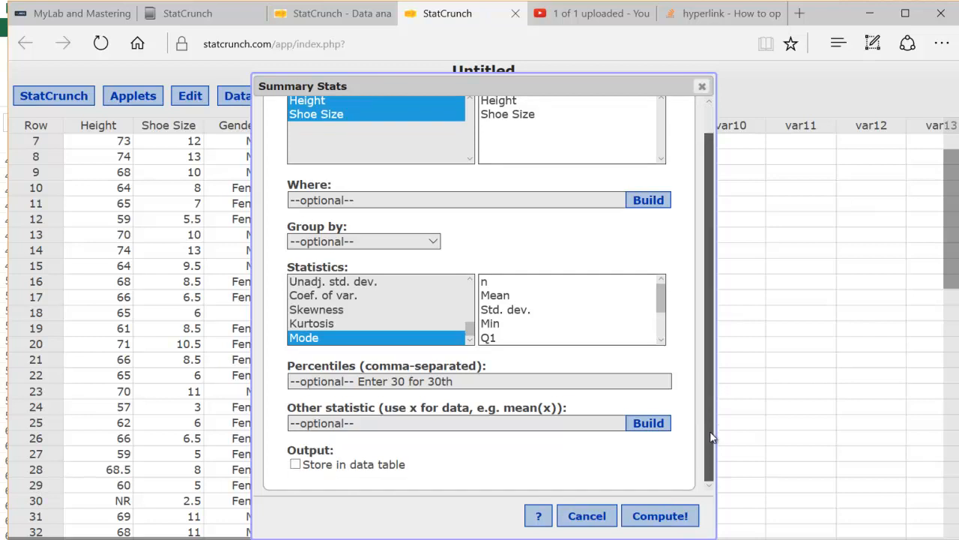
pyautogui.click(660, 516)
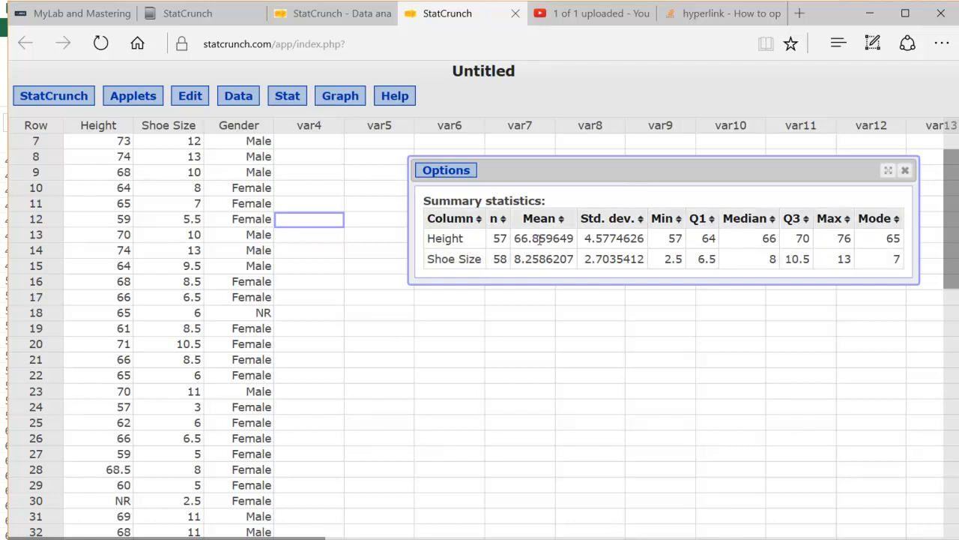
# Step: Switch to Notepad to check the graph topics in the outline, and return to StatCrunch
pyautogui.click(355, 393)
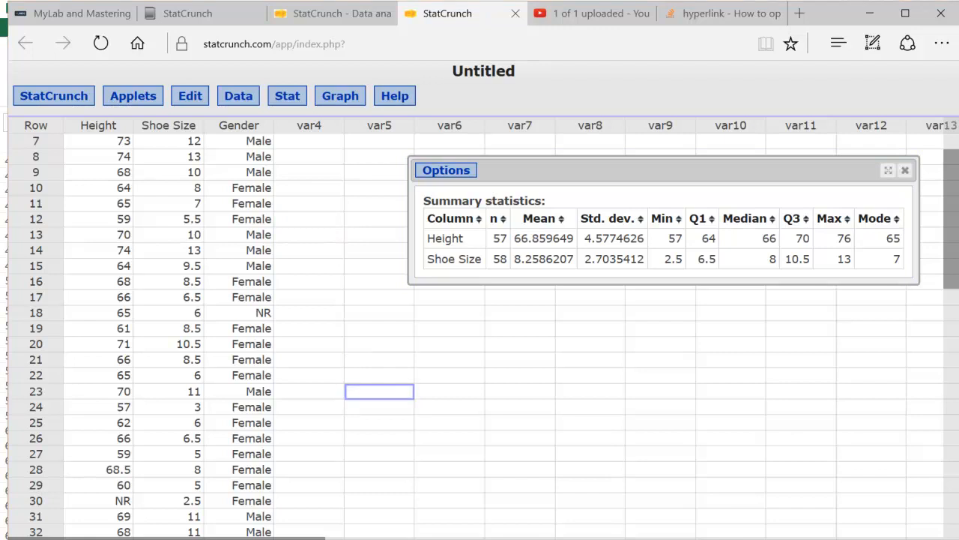
pyautogui.hotkey('alt', 'Tab')
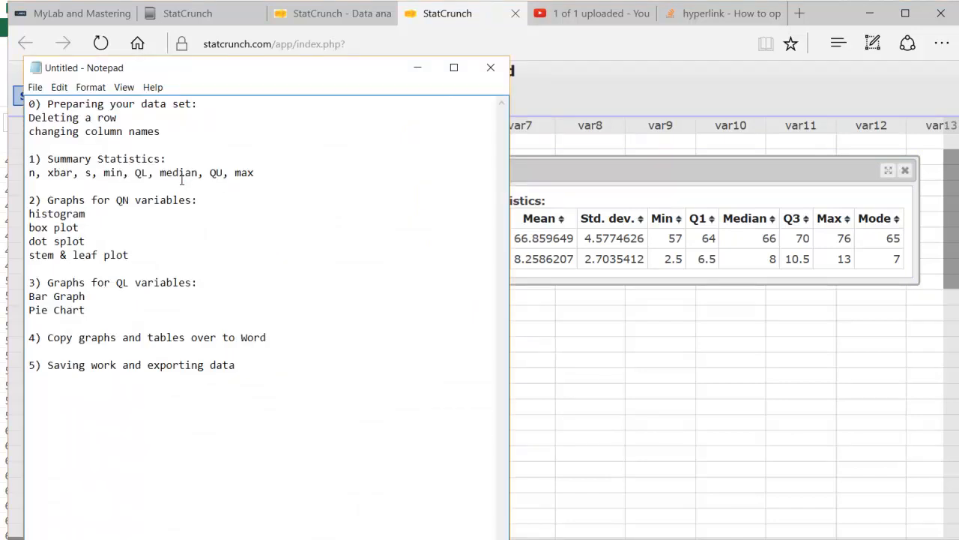
pyautogui.click(562, 408)
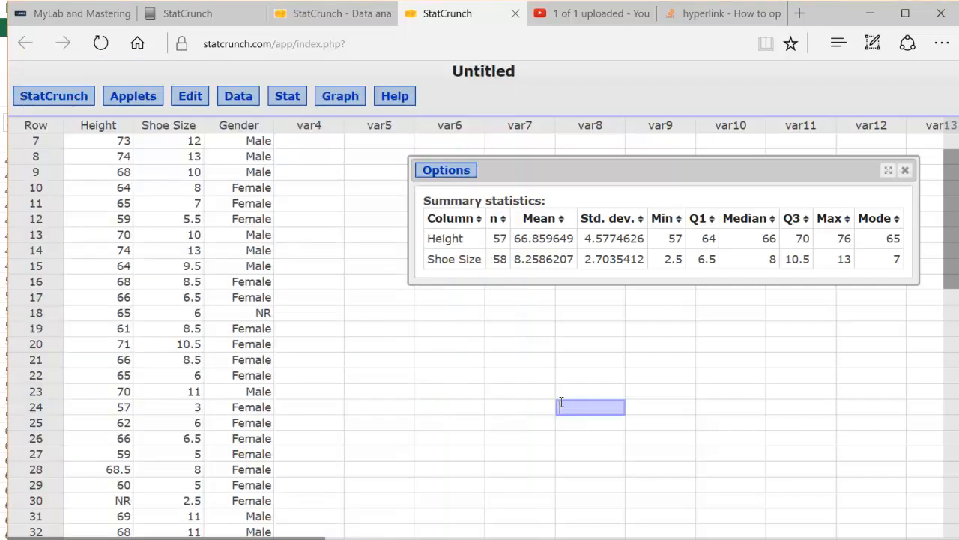
# Step: Start a histogram for the Height and Shoe Size columns
pyautogui.click(330, 95)
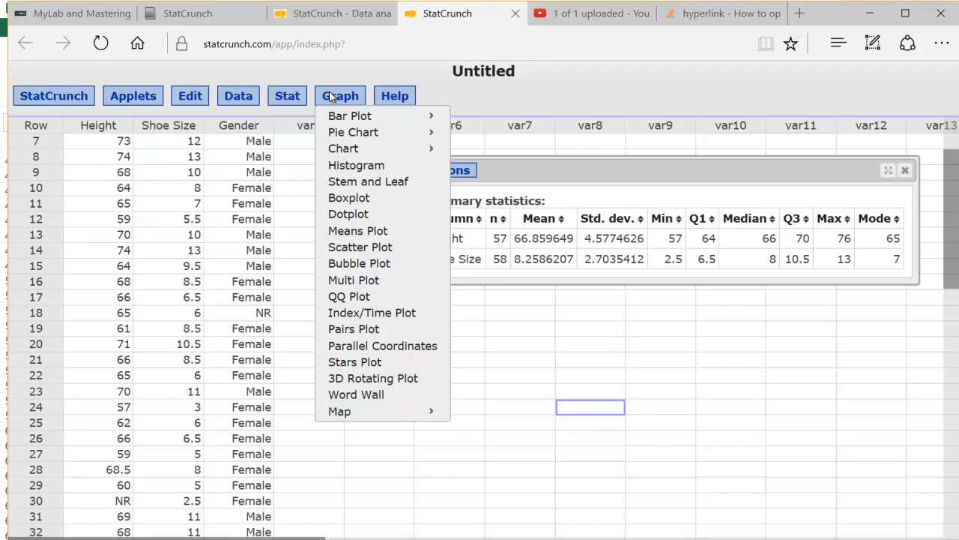
pyautogui.click(341, 165)
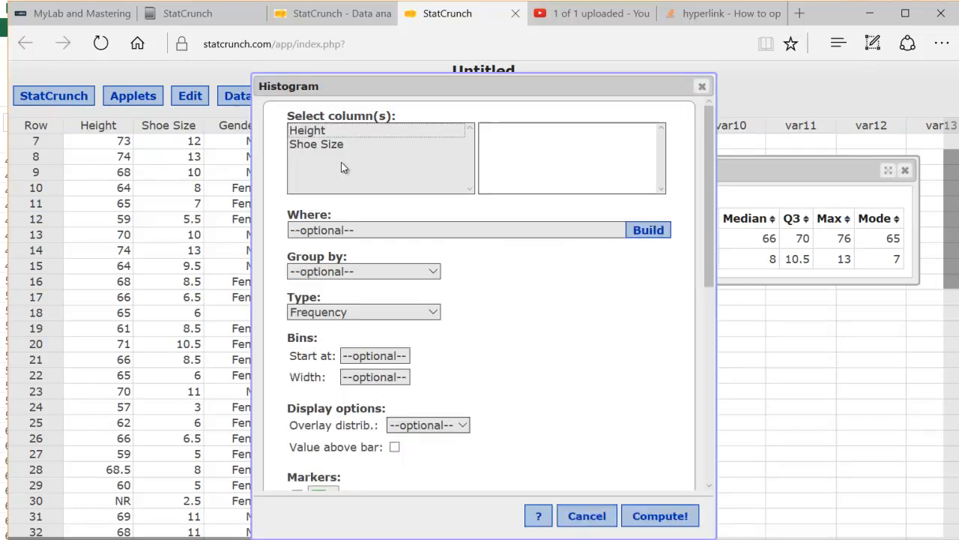
pyautogui.click(353, 135)
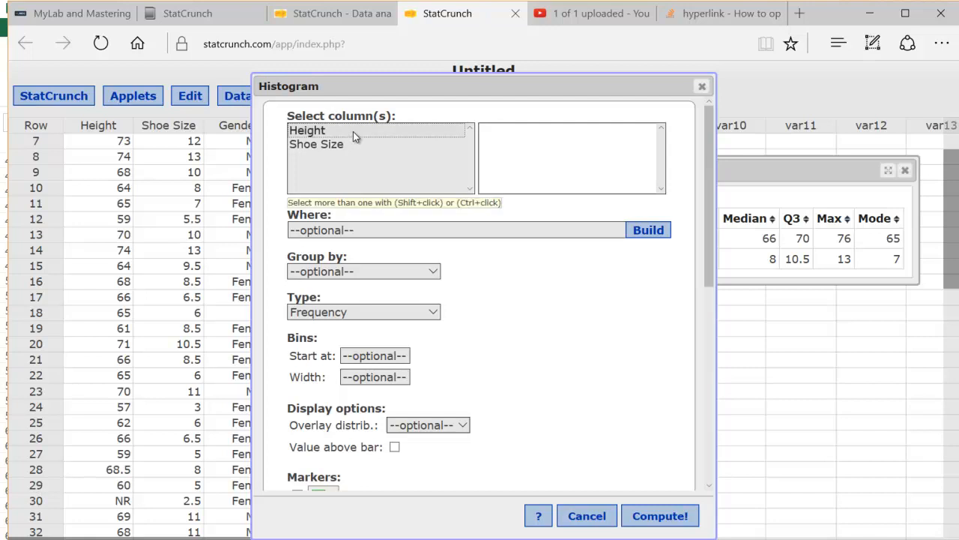
pyautogui.click(353, 131)
pyautogui.keyDown('shift'); pyautogui.click(353, 142); pyautogui.keyUp('shift')
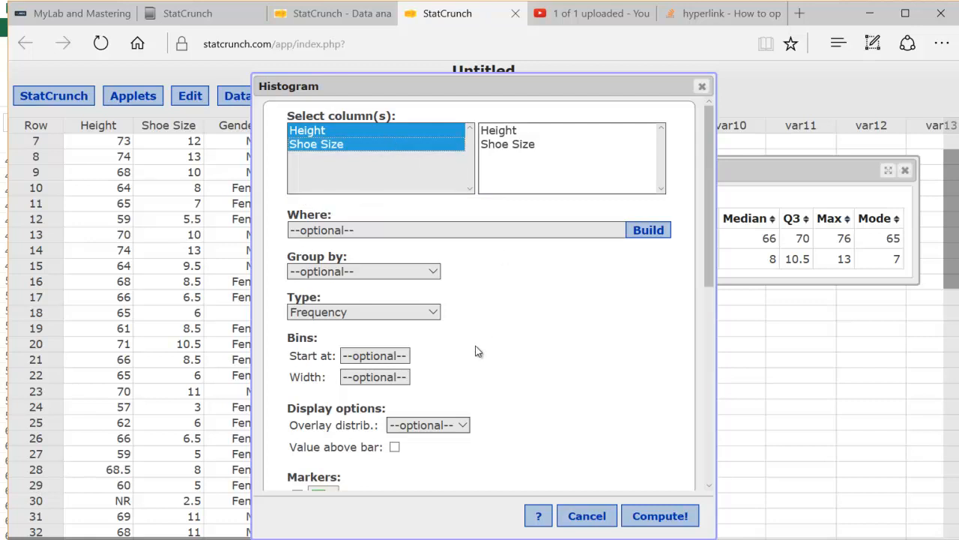
# Step: Keep the histogram type as Frequency, turn on the Mean and Median markers, and compute the graphs
pyautogui.click(436, 314)
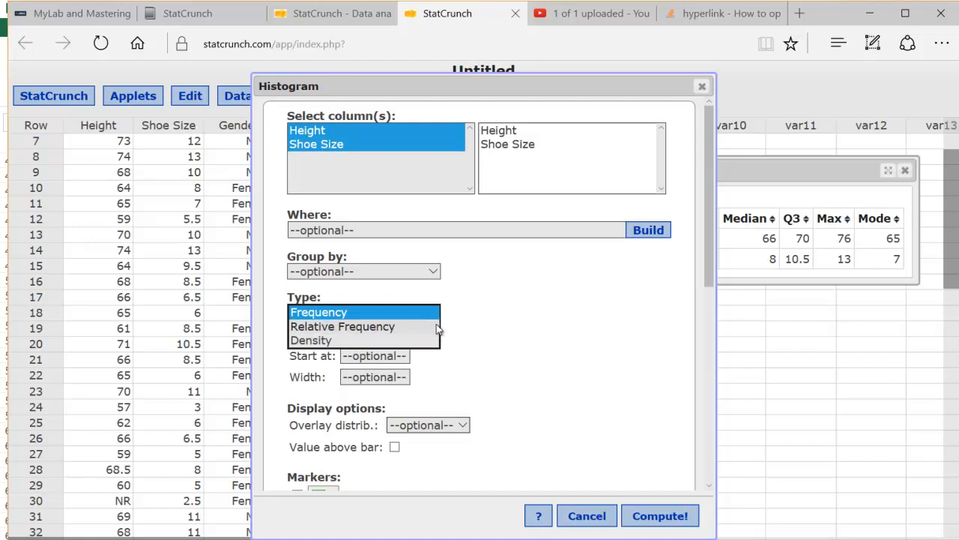
pyautogui.click(497, 330)
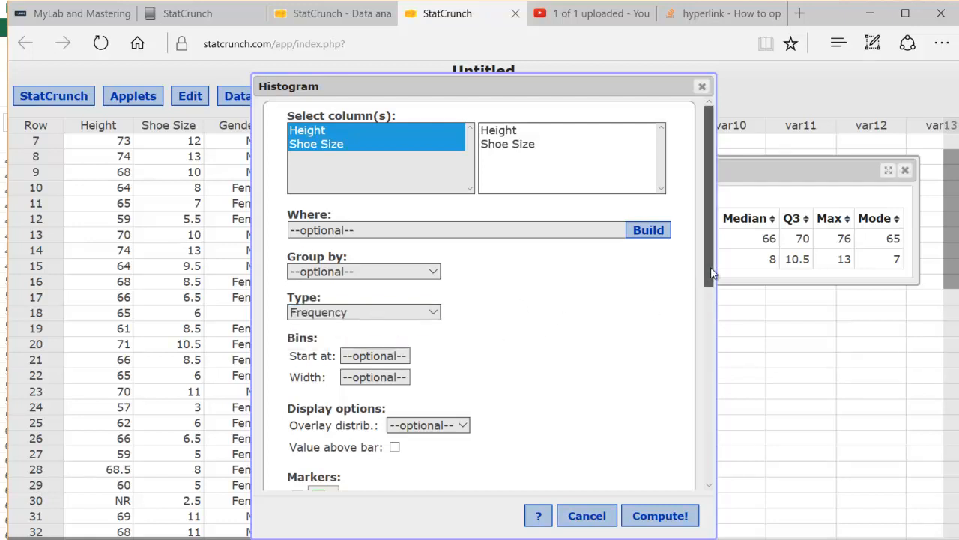
pyautogui.scroll(-1, 716, 297)
pyautogui.scroll(-1, 716, 297)
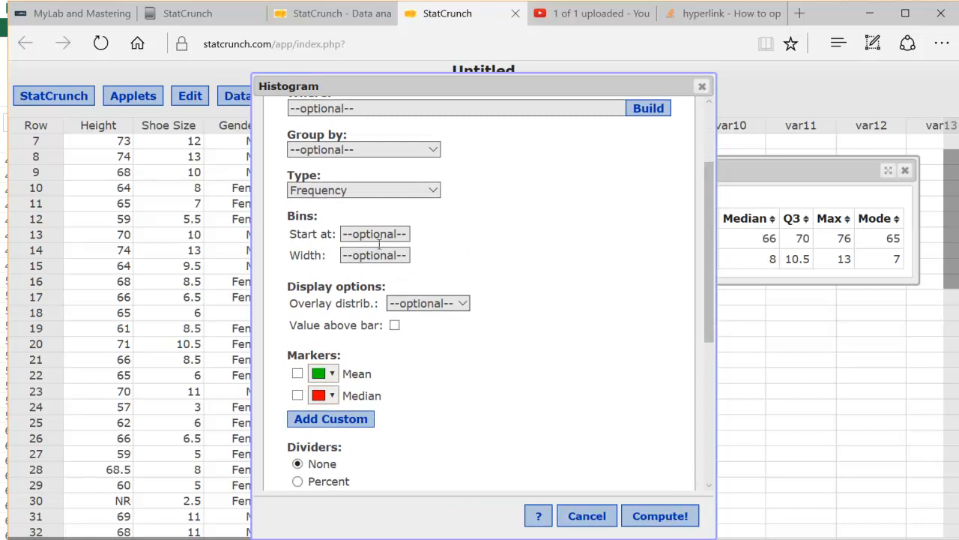
pyautogui.click(298, 374)
pyautogui.click(298, 395)
pyautogui.moveTo(712, 328); pyautogui.dragTo(724, 437)
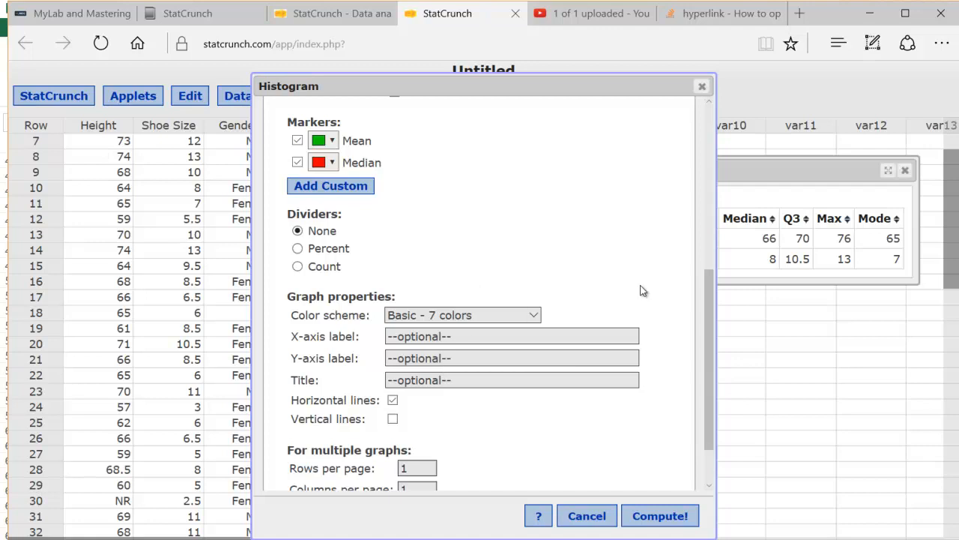
pyautogui.moveTo(708, 326); pyautogui.dragTo(708, 360)
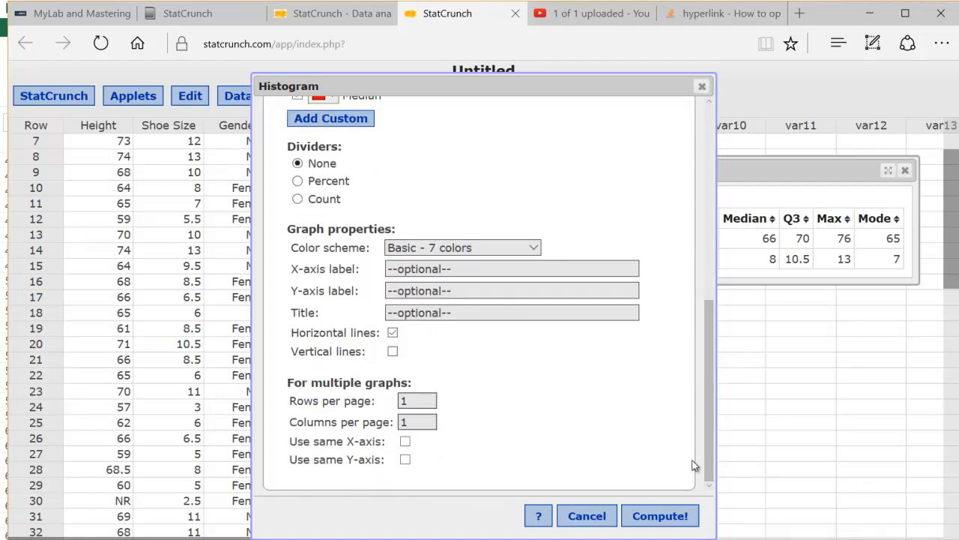
pyautogui.click(660, 516)
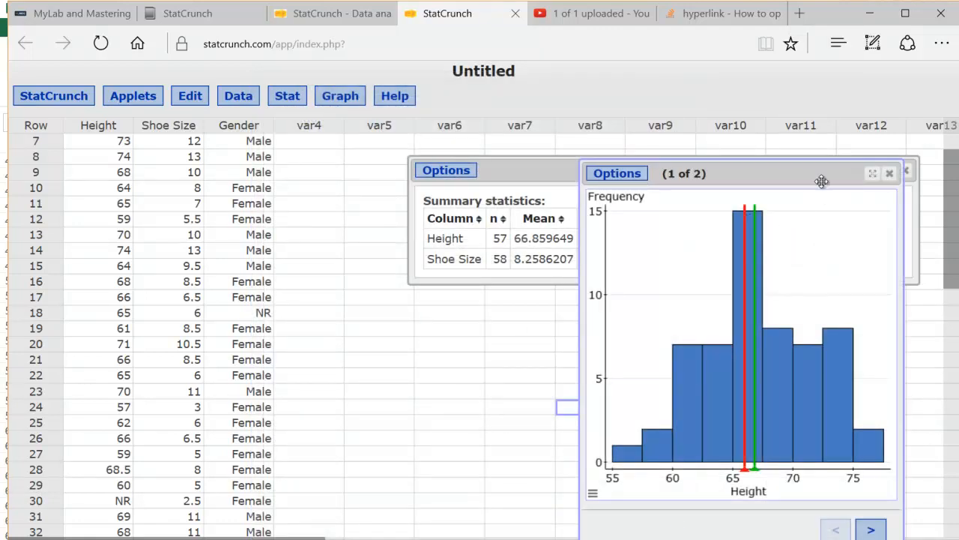
# Step: Move the histogram window fully into view and compare the Height and Shoe Size histograms, ending on Shoe Size
pyautogui.moveTo(814, 173); pyautogui.dragTo(667, 169)
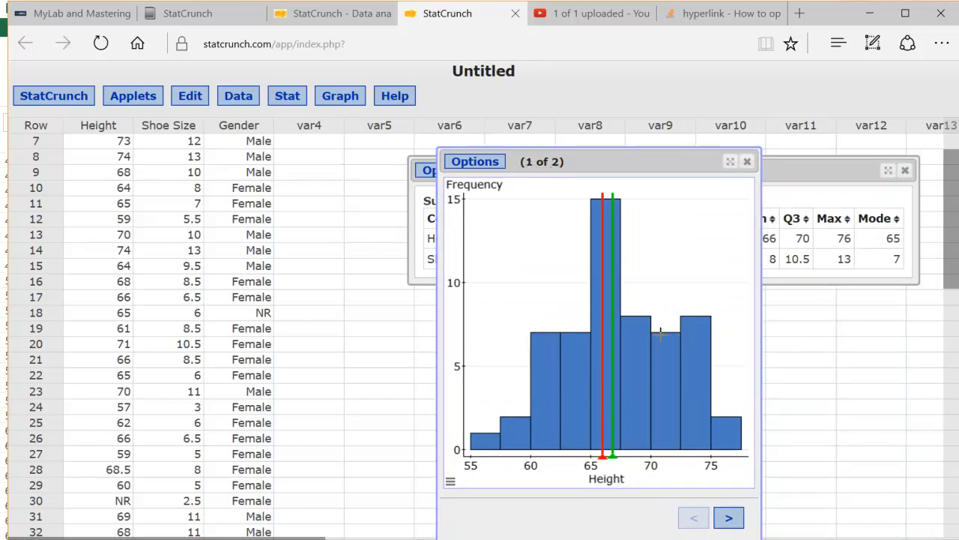
pyautogui.click(730, 520)
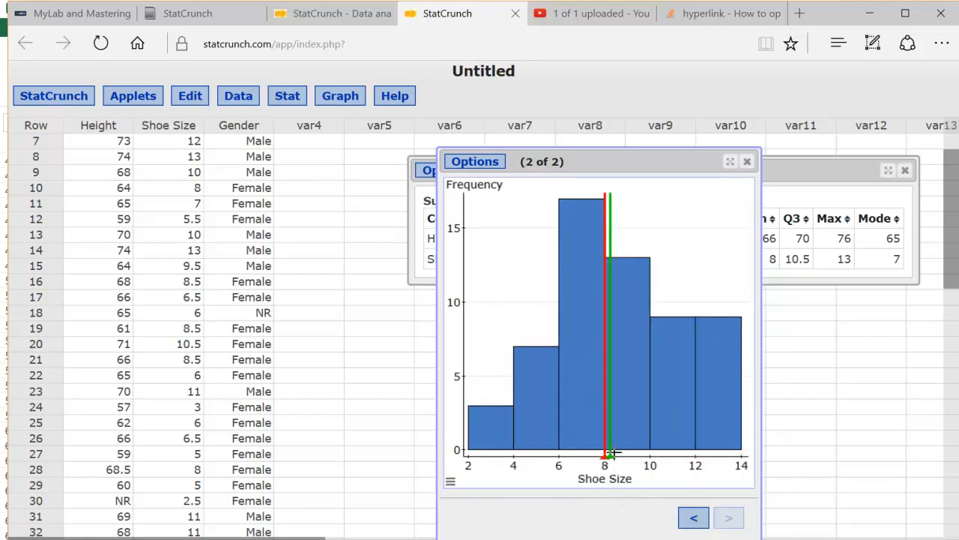
pyautogui.click(692, 518)
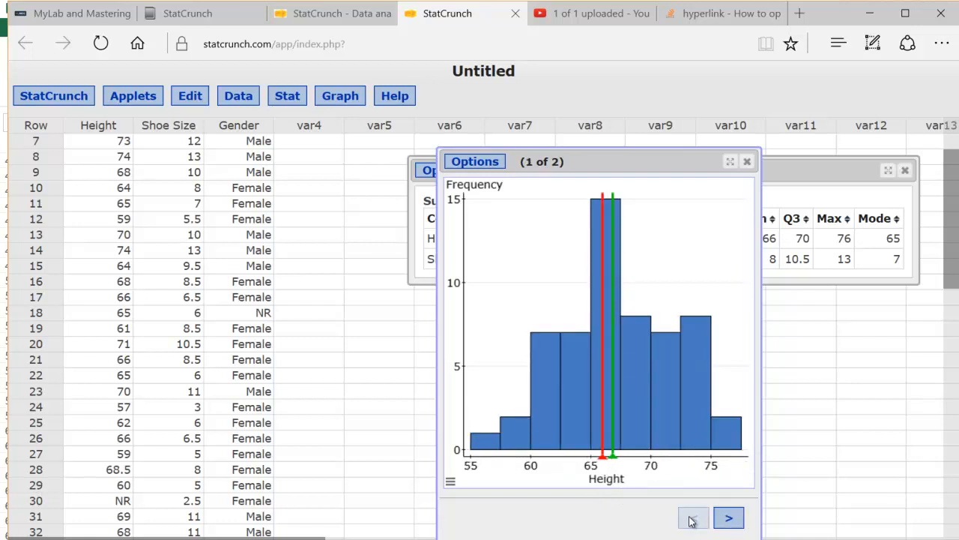
pyautogui.moveTo(605, 459)
pyautogui.click(728, 517)
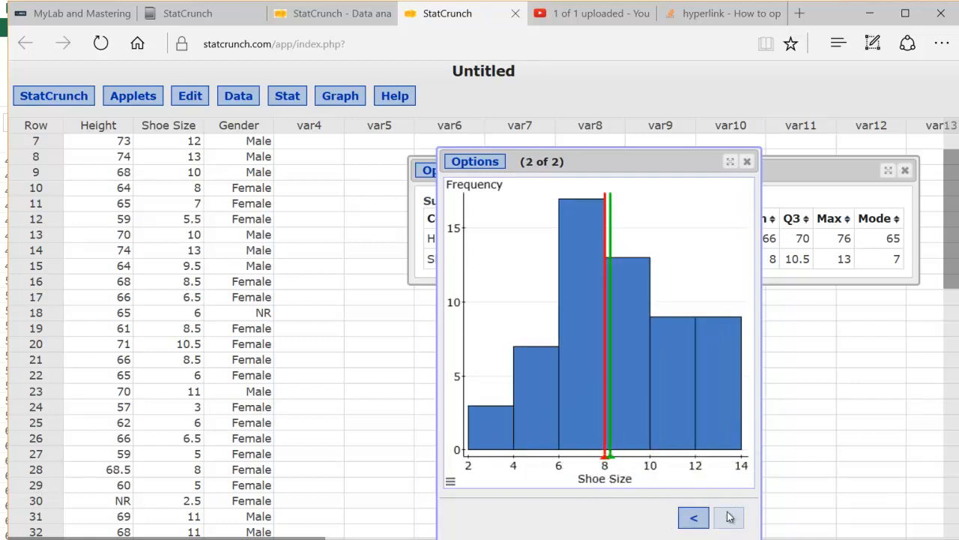
# Step: Return to the Height histogram, then start a stem and leaf plot for the Height and Shoe Size columns
pyautogui.click(693, 519)
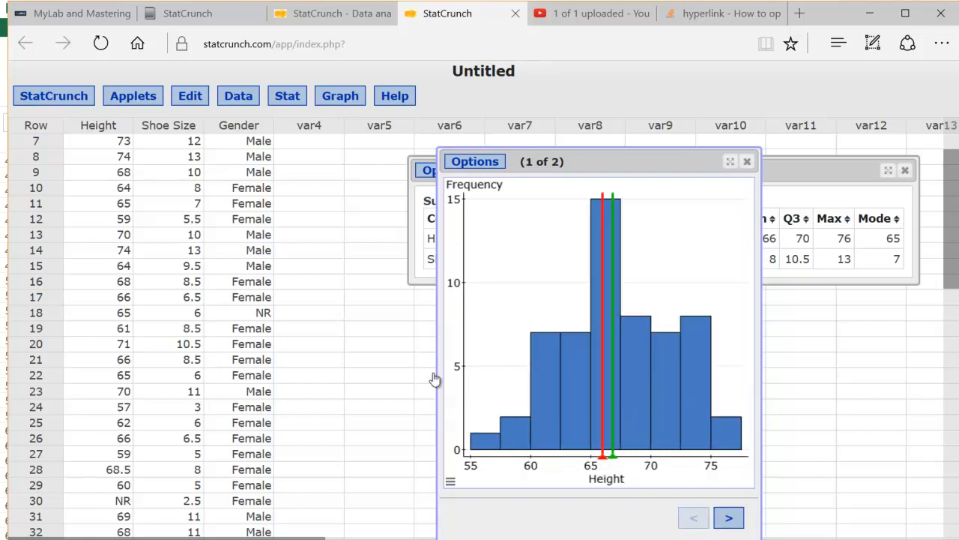
pyautogui.click(359, 359)
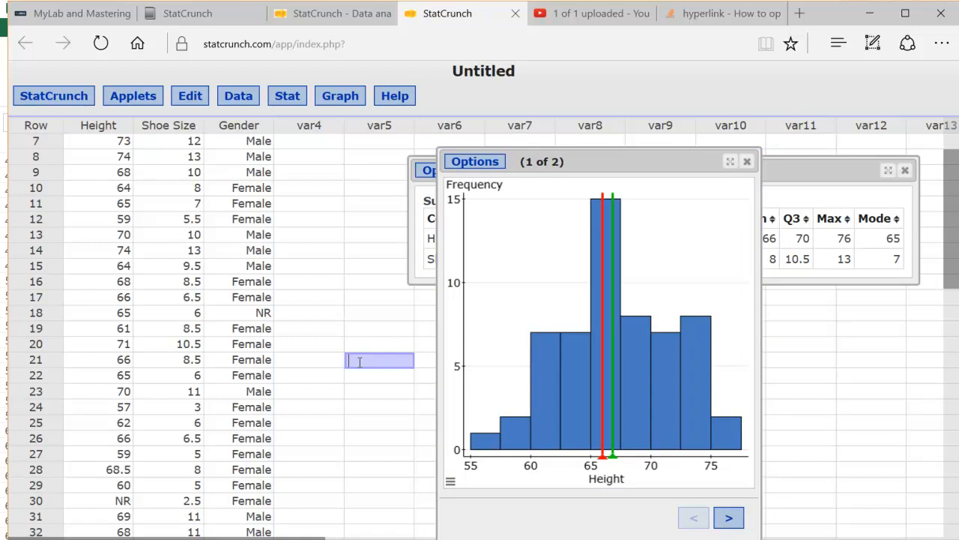
pyautogui.click(339, 95)
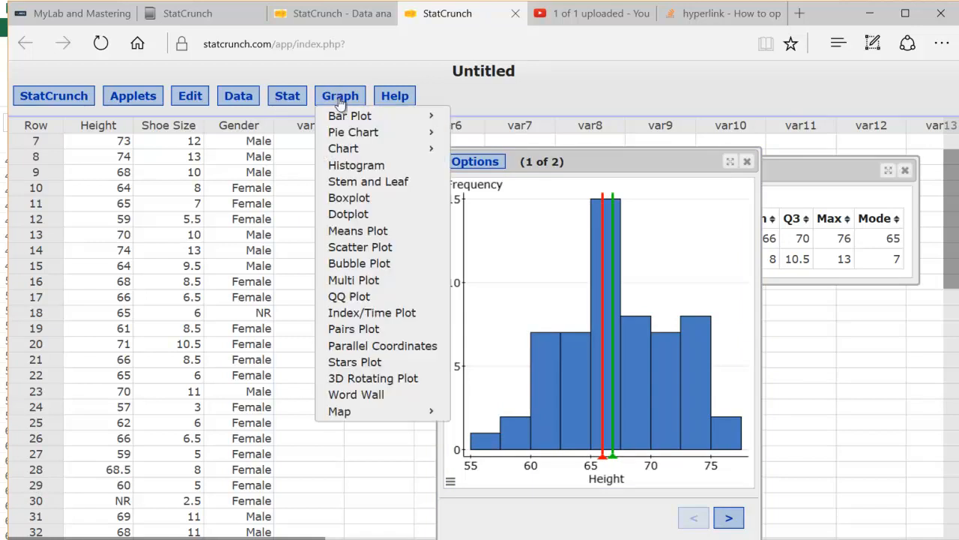
pyautogui.click(355, 182)
pyautogui.moveTo(355, 174); pyautogui.dragTo(356, 184)
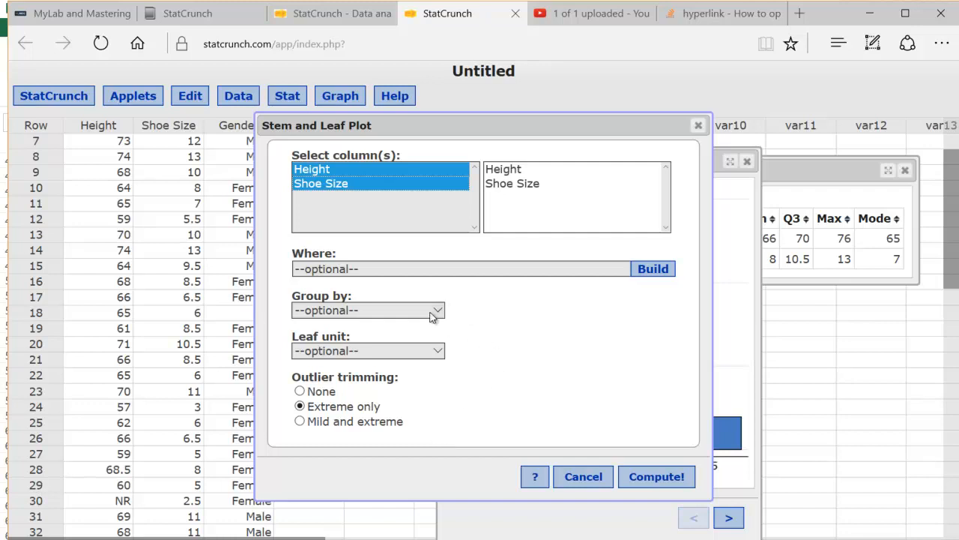
# Step: Set outlier trimming to None, compute the stem and leaf plots, and view the Shoe Size plot
pyautogui.click(441, 352)
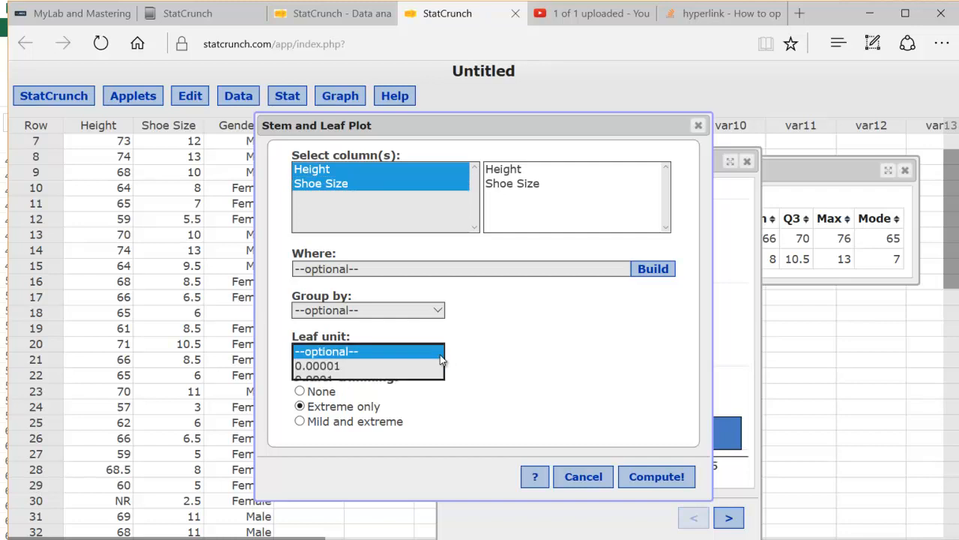
pyautogui.click(451, 339)
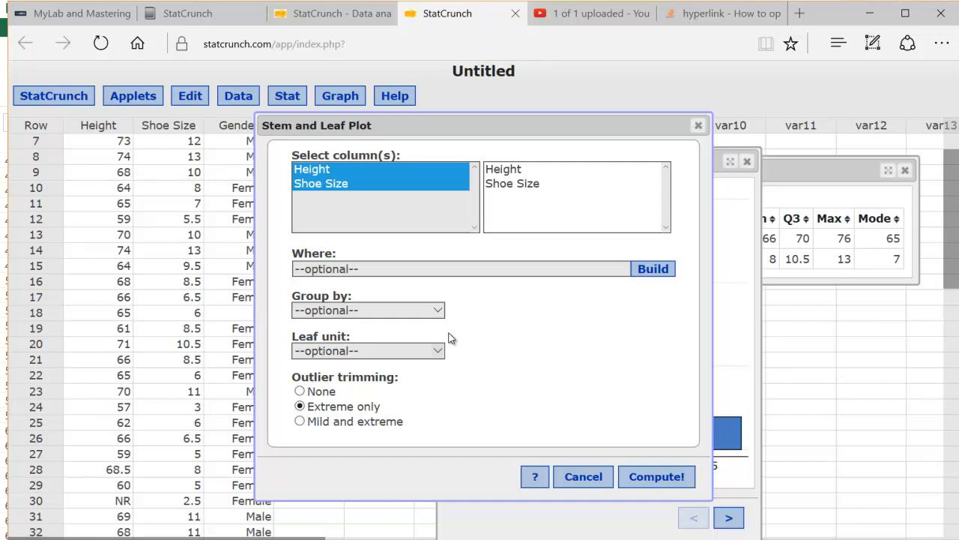
pyautogui.click(300, 393)
pyautogui.click(662, 478)
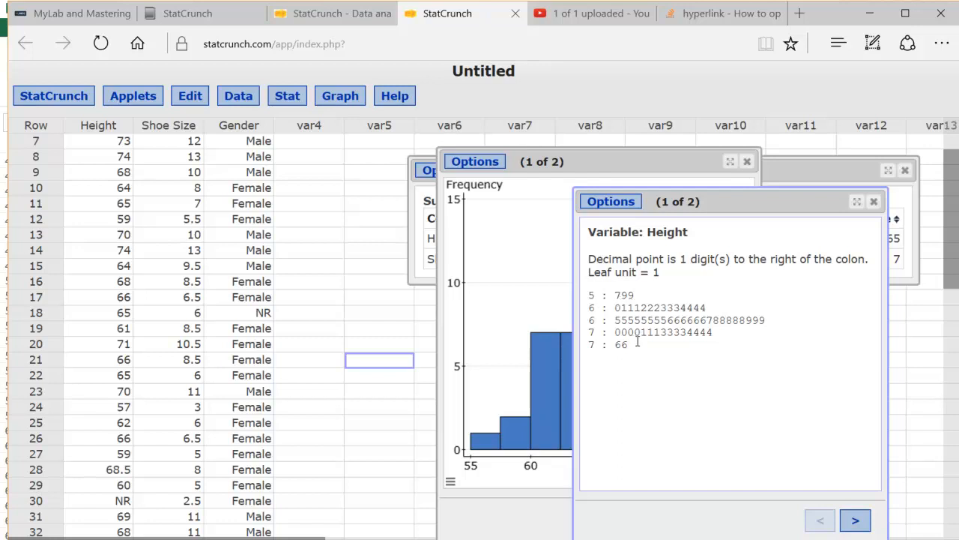
pyautogui.click(855, 521)
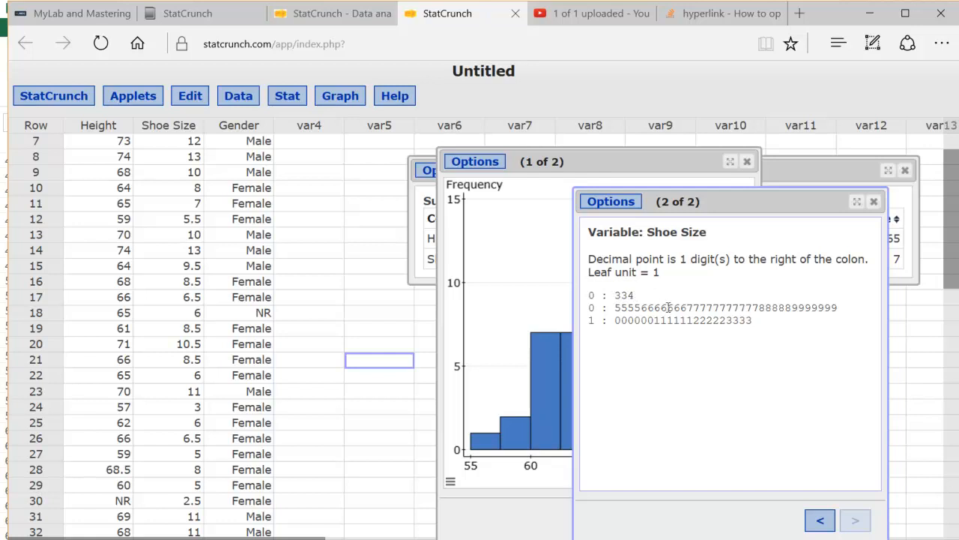
# Step: Edit the stem and leaf plots to use a leaf unit of 0.1, recompute, and view the Shoe Size plot
pyautogui.click(632, 202)
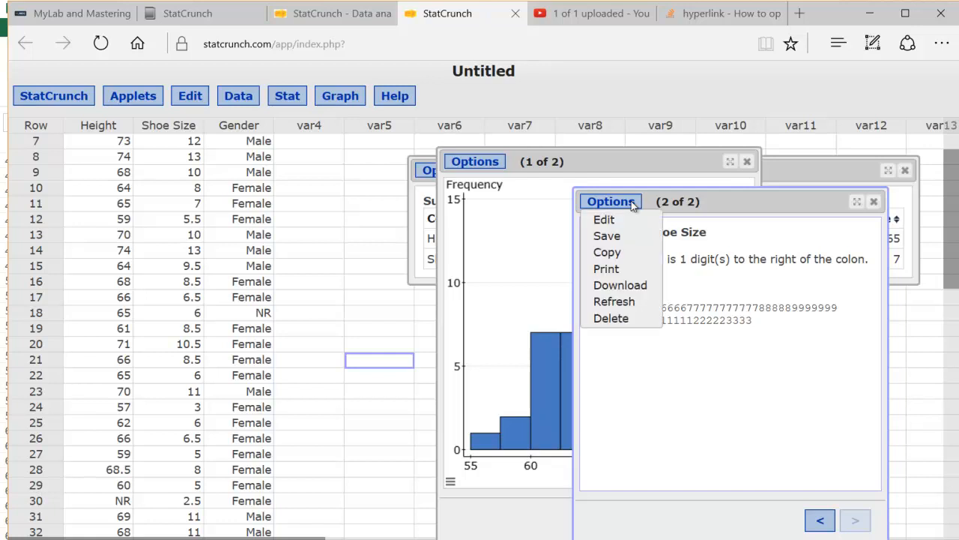
pyautogui.click(623, 222)
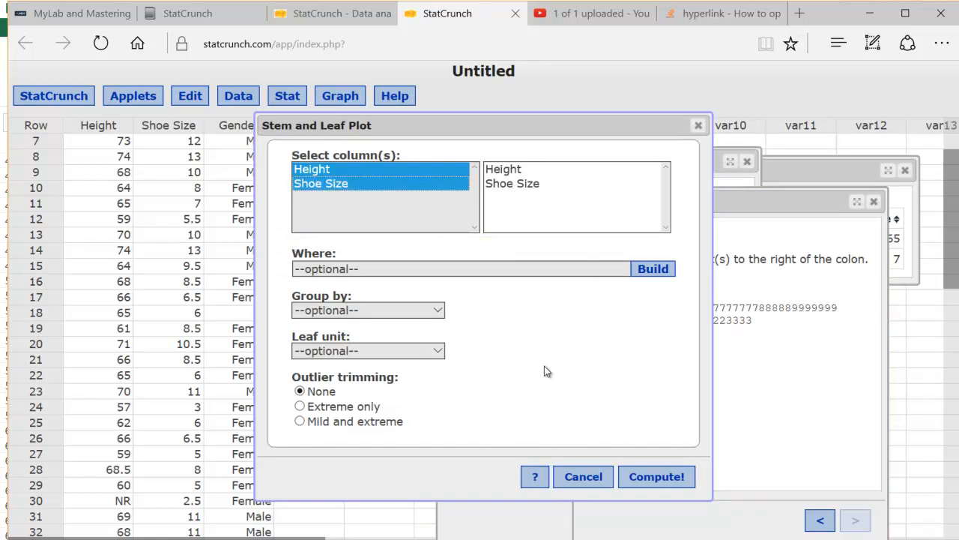
pyautogui.click(425, 352)
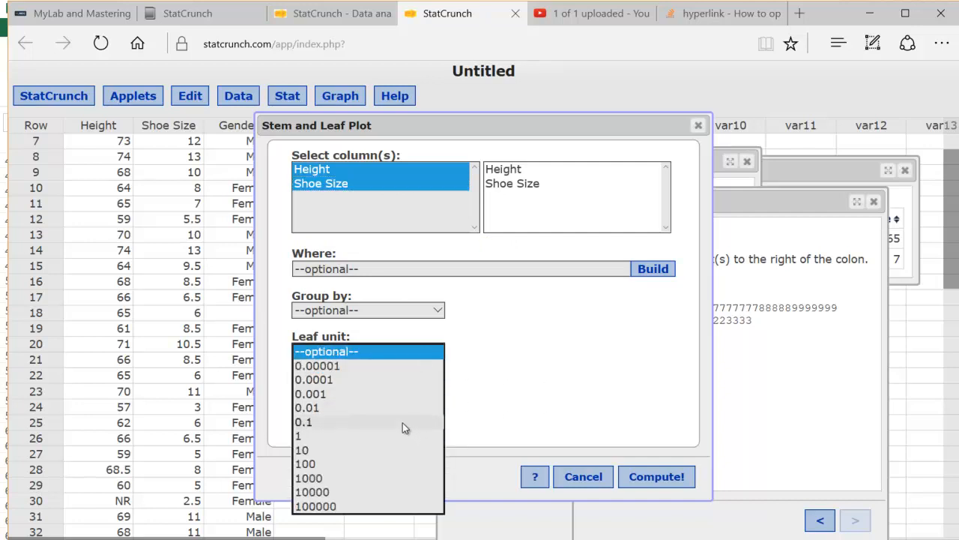
pyautogui.click(403, 422)
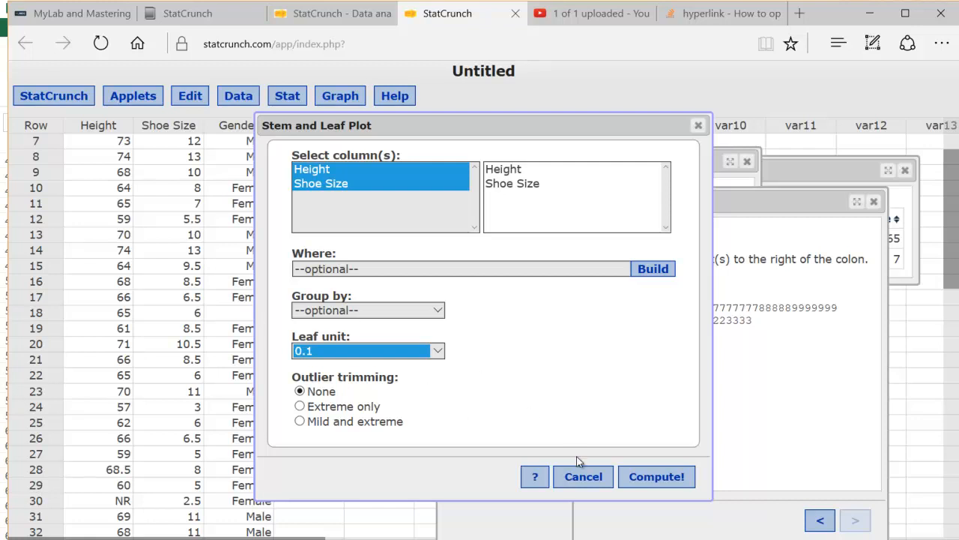
pyautogui.click(674, 475)
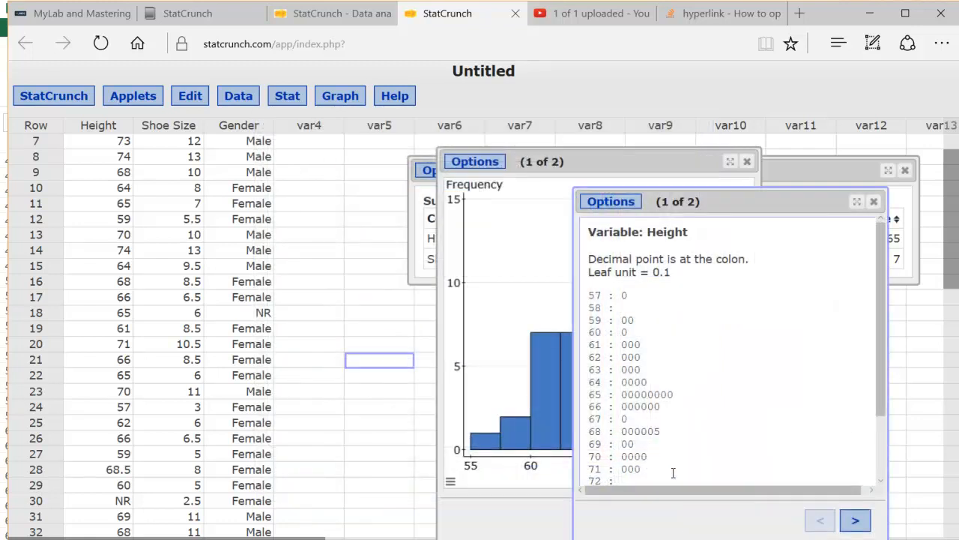
pyautogui.click(855, 520)
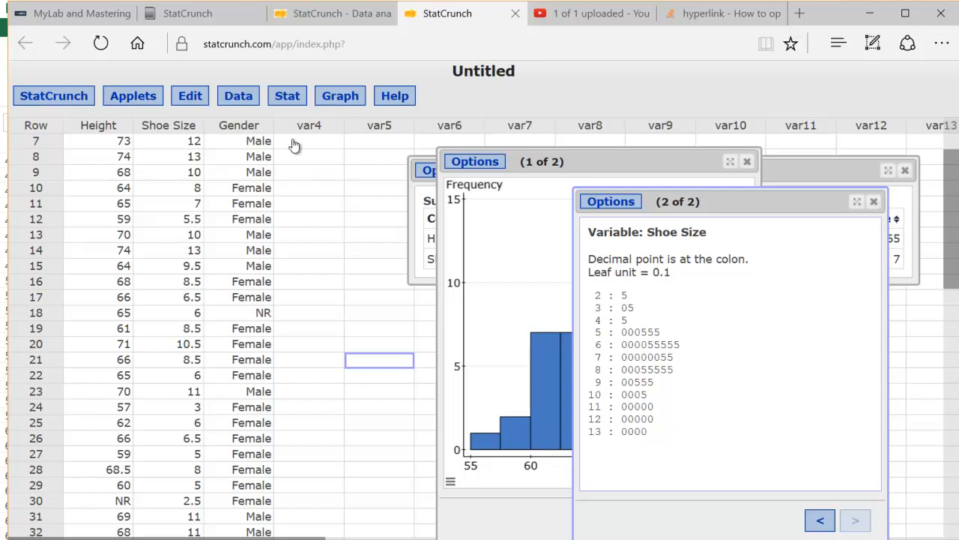
# Step: Create a boxplot of Height and Shoe Size that uses fences to identify outliers and shows the Mean marker
pyautogui.click(341, 96)
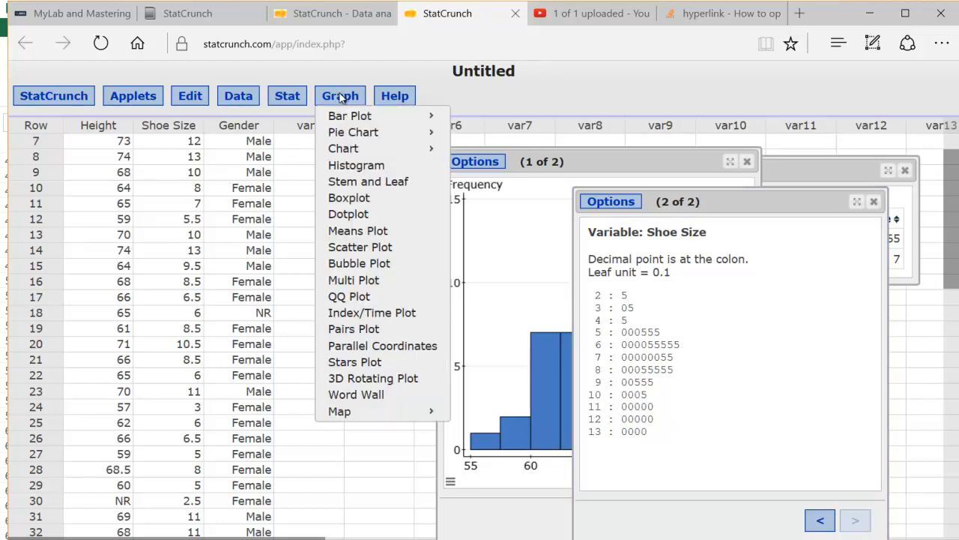
pyautogui.click(349, 198)
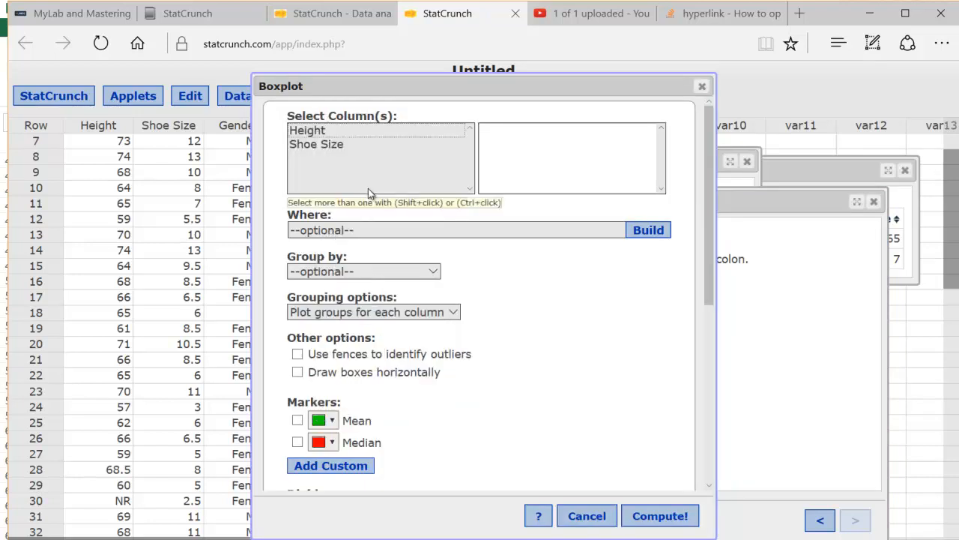
pyautogui.click(345, 131)
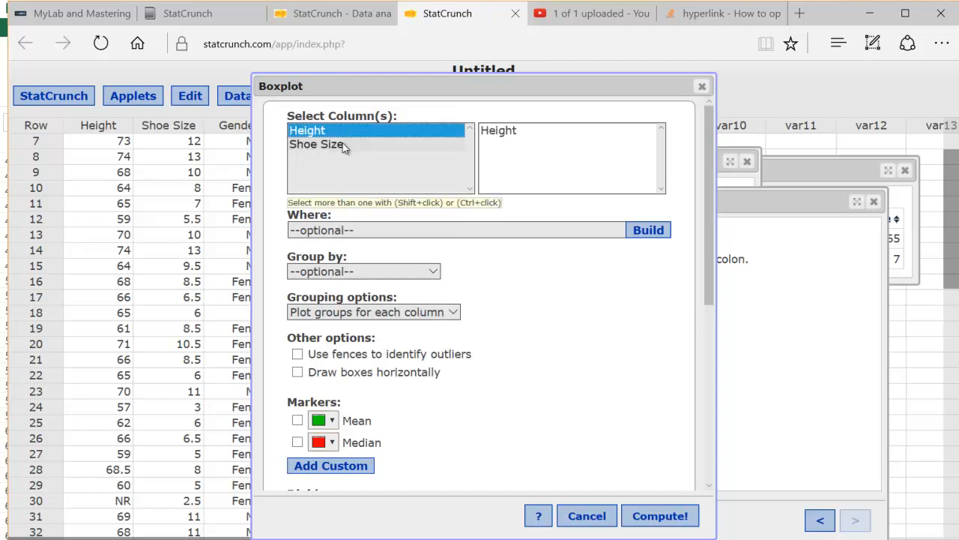
pyautogui.keyDown('shift'); pyautogui.click(343, 146); pyautogui.keyUp('shift')
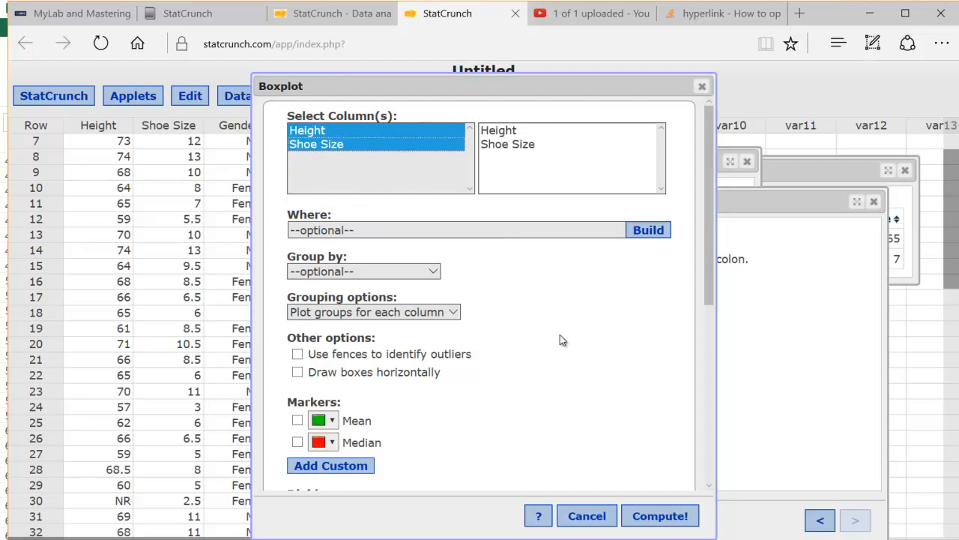
pyautogui.click(464, 358)
pyautogui.moveTo(709, 290); pyautogui.dragTo(717, 477)
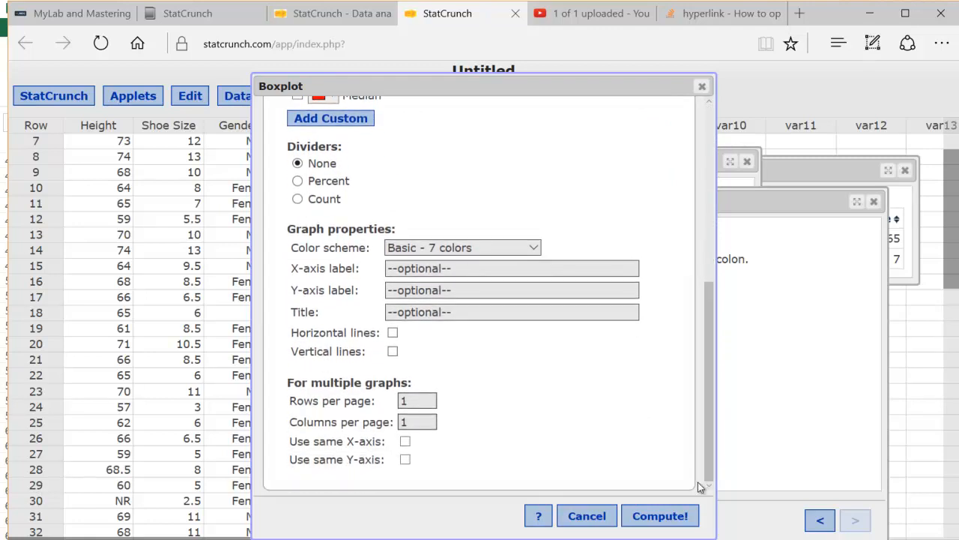
pyautogui.click(660, 516)
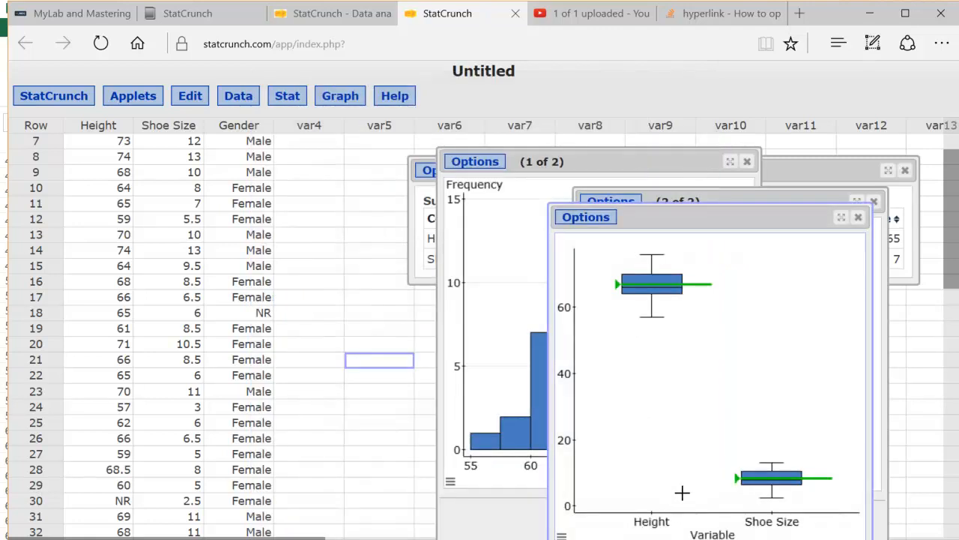
# Step: Edit the combined boxplot to include only the Height column and recompute it
pyautogui.click(586, 217)
pyautogui.click(595, 233)
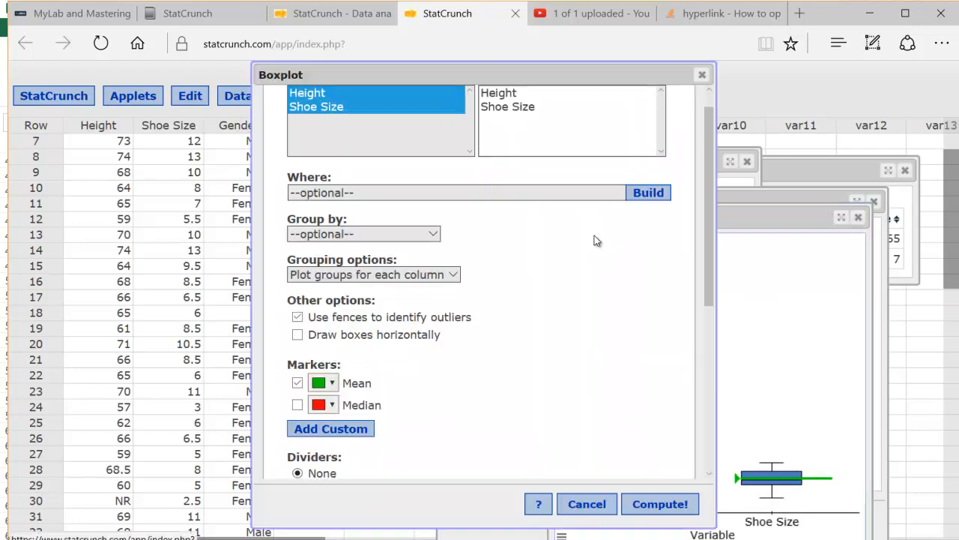
pyautogui.moveTo(709, 214); pyautogui.dragTo(709, 199)
pyautogui.click(512, 134)
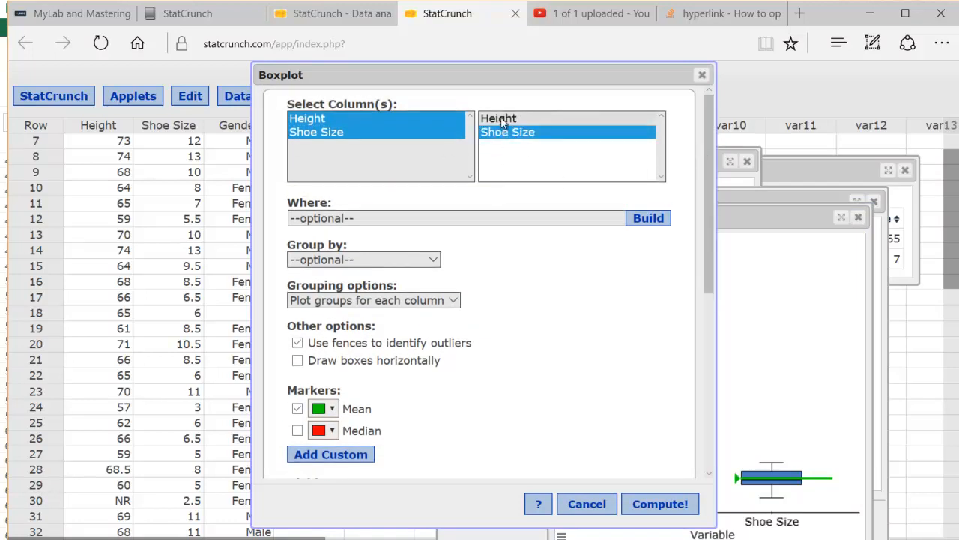
pyautogui.click(377, 118)
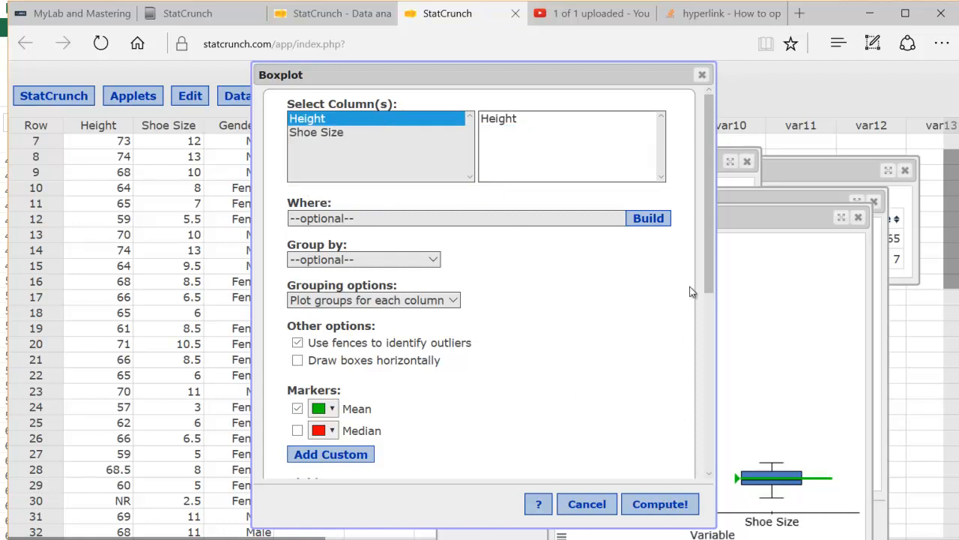
pyautogui.moveTo(710, 284); pyautogui.dragTo(724, 464)
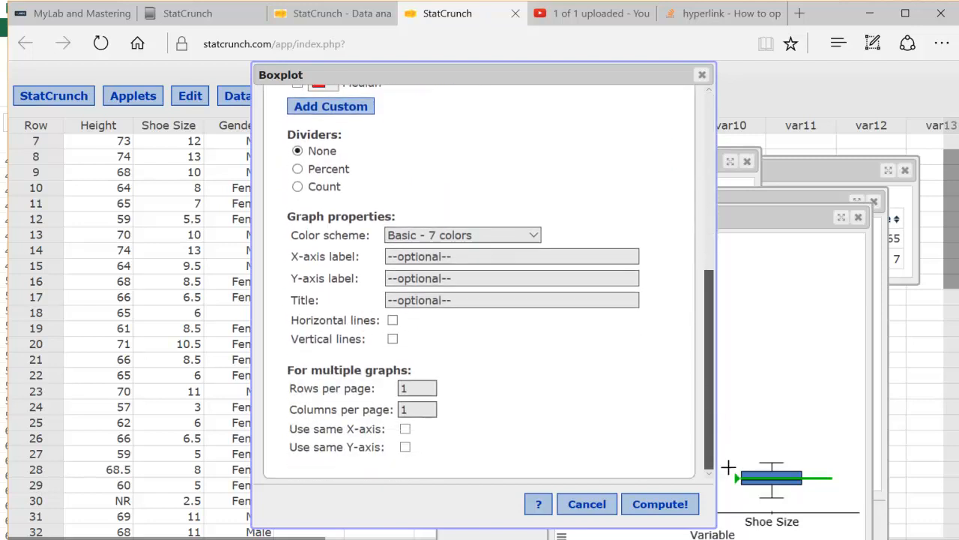
pyautogui.click(686, 506)
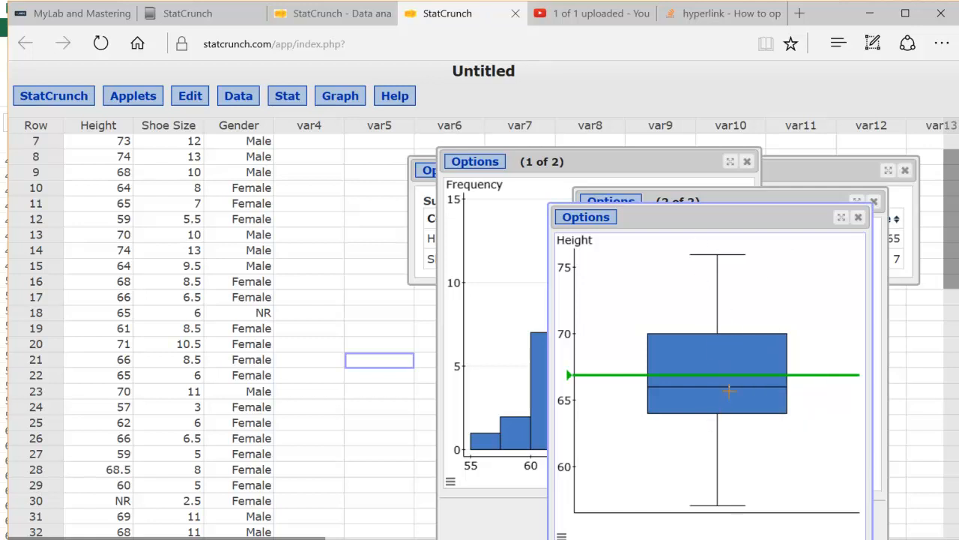
pyautogui.moveTo(736, 393)
# Step: Create a separate Shoe Size boxplot with outlier fences and the Mean marker, and move it aside to expose the Height boxplot
pyautogui.click(337, 102)
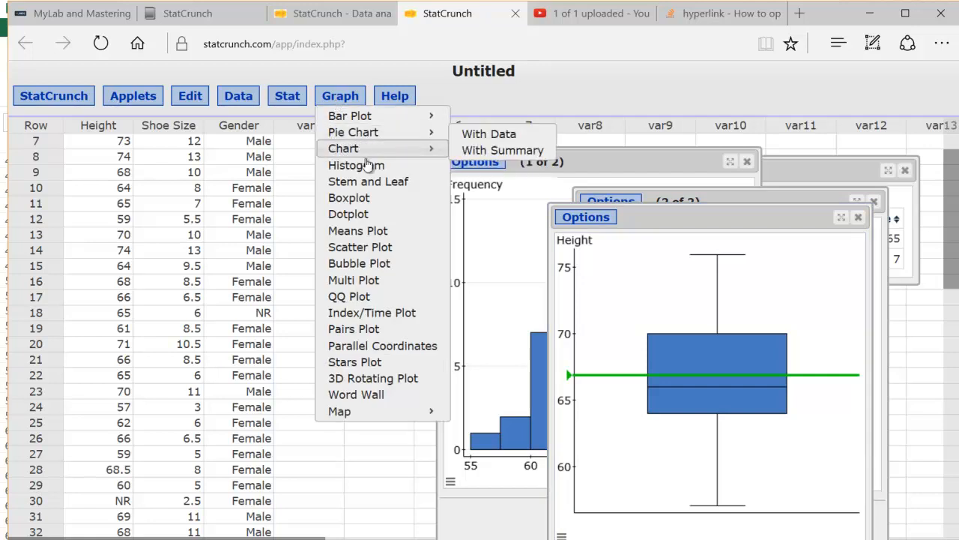
pyautogui.click(390, 199)
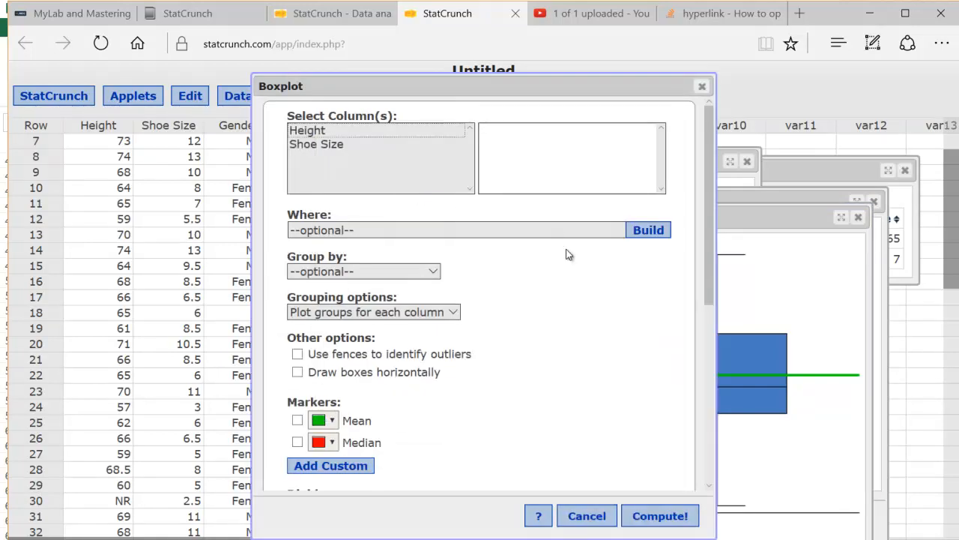
pyautogui.click(391, 145)
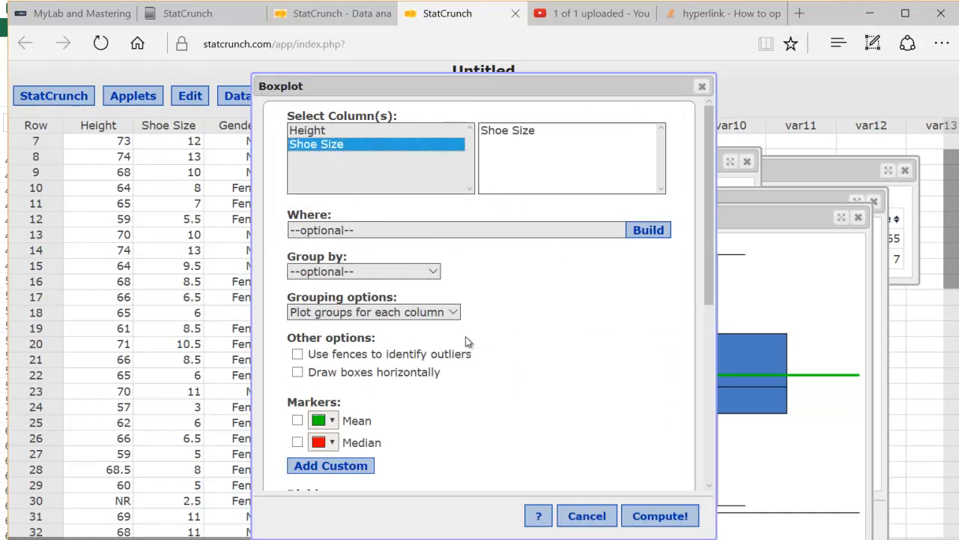
pyautogui.click(429, 356)
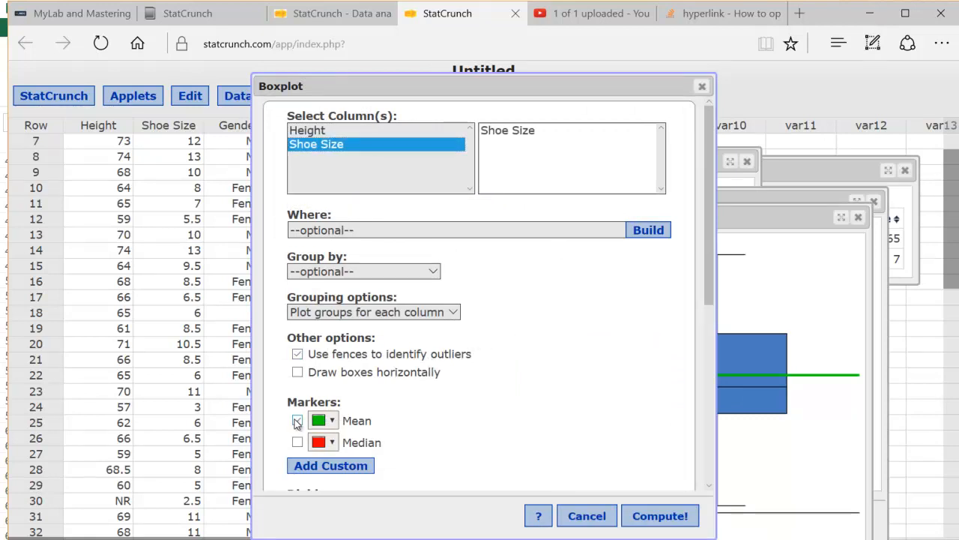
pyautogui.click(659, 515)
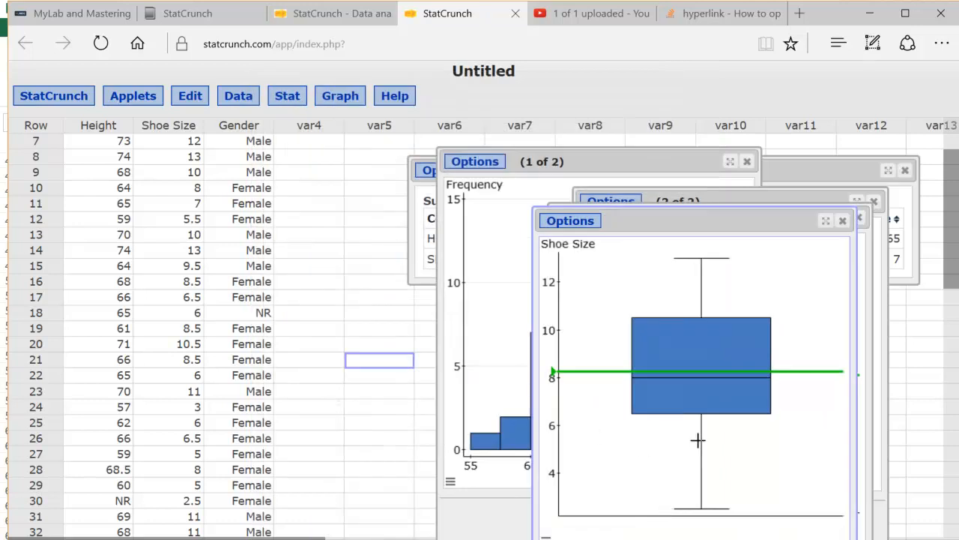
pyautogui.moveTo(715, 221); pyautogui.dragTo(841, 215)
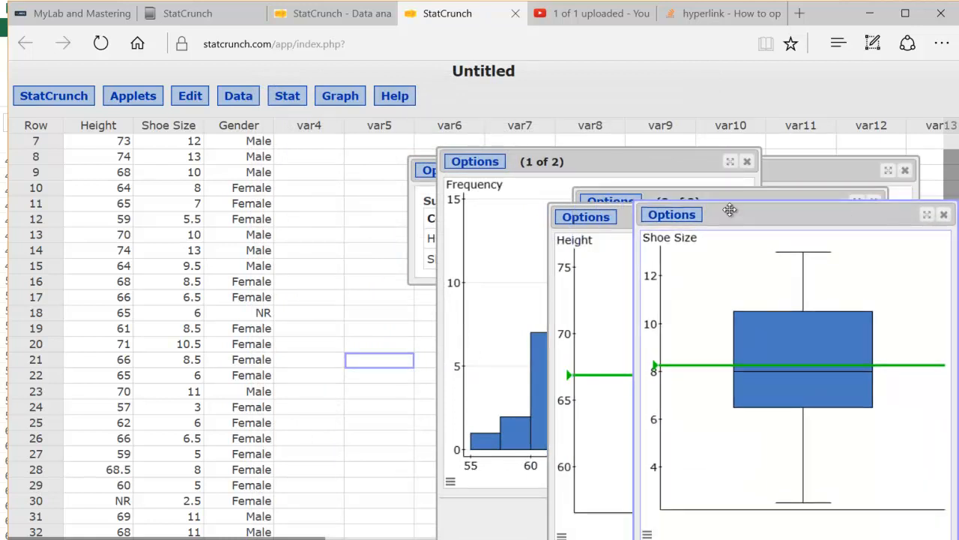
pyautogui.click(293, 286)
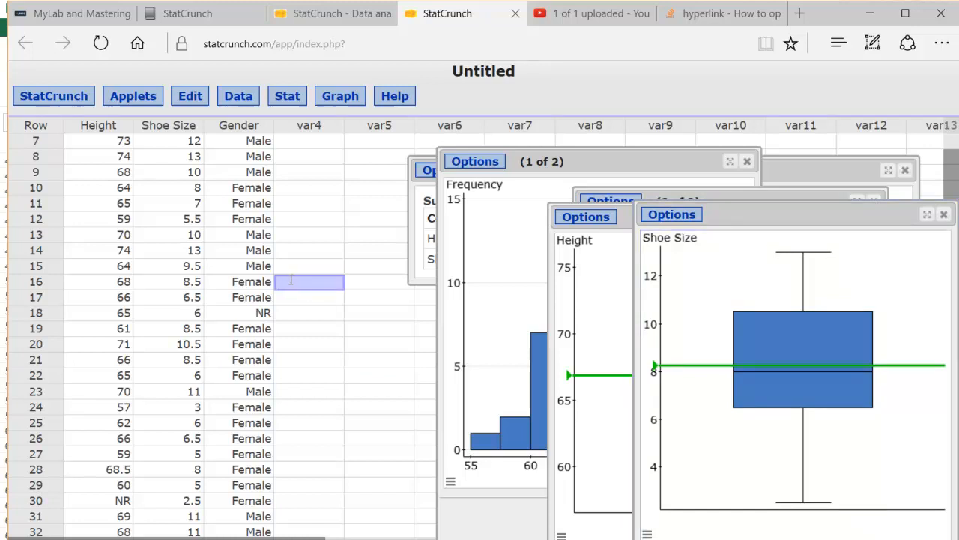
pyautogui.click(168, 252)
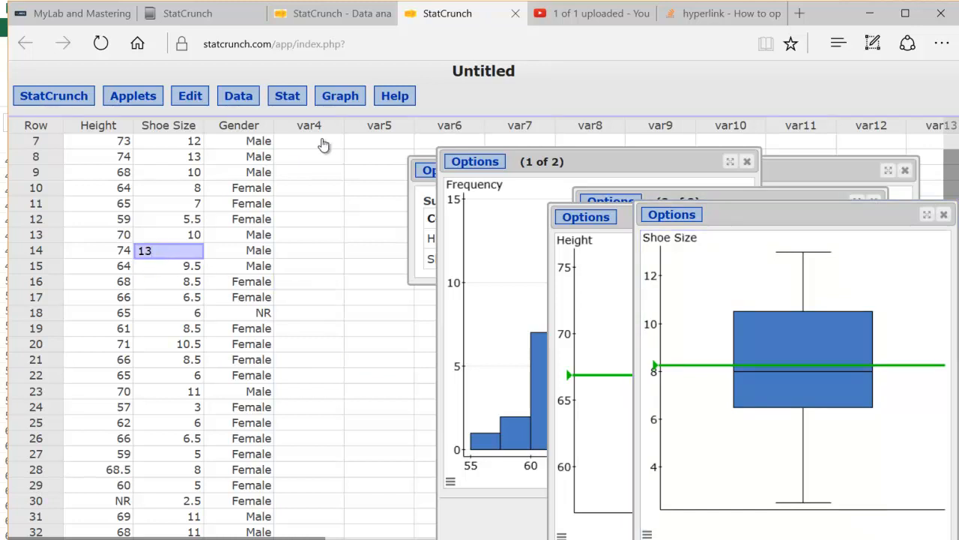
# Step: Create a bar plot from the Gender column data with type Frequency and ascending value order, and inspect its bars
pyautogui.click(335, 97)
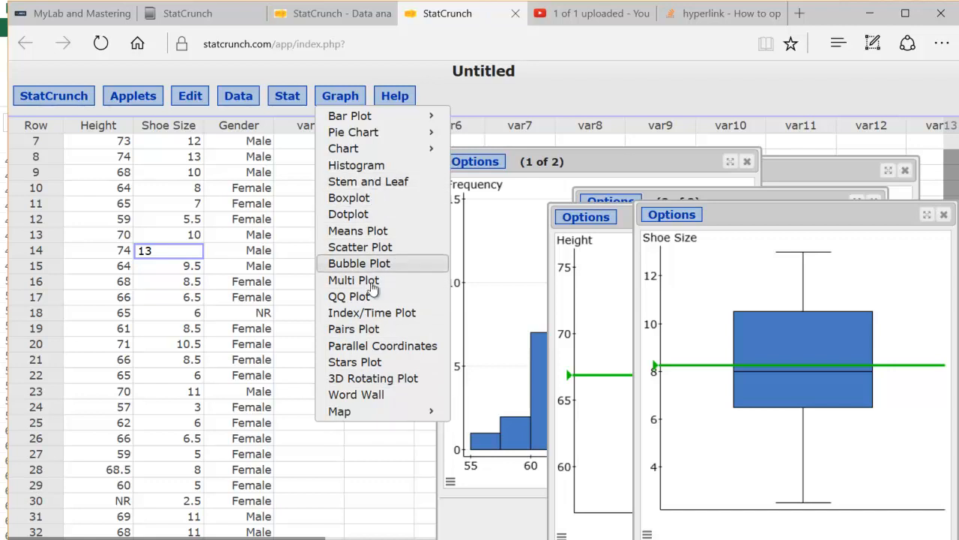
pyautogui.moveTo(382, 153)
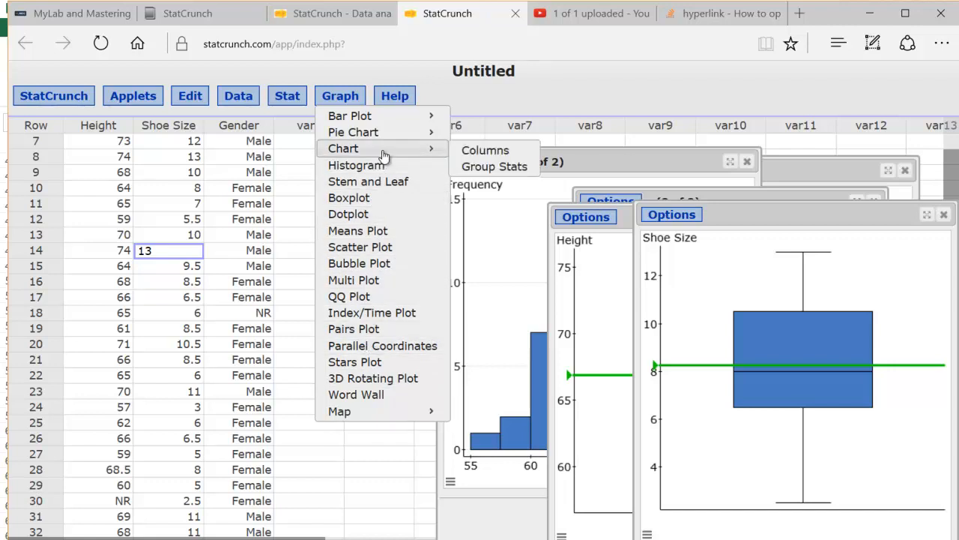
pyautogui.moveTo(386, 120)
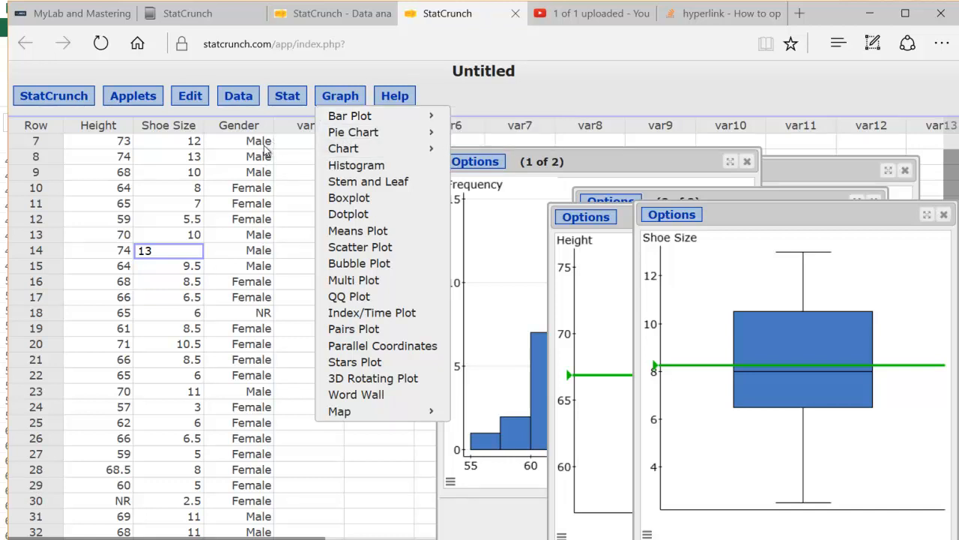
pyautogui.moveTo(424, 118)
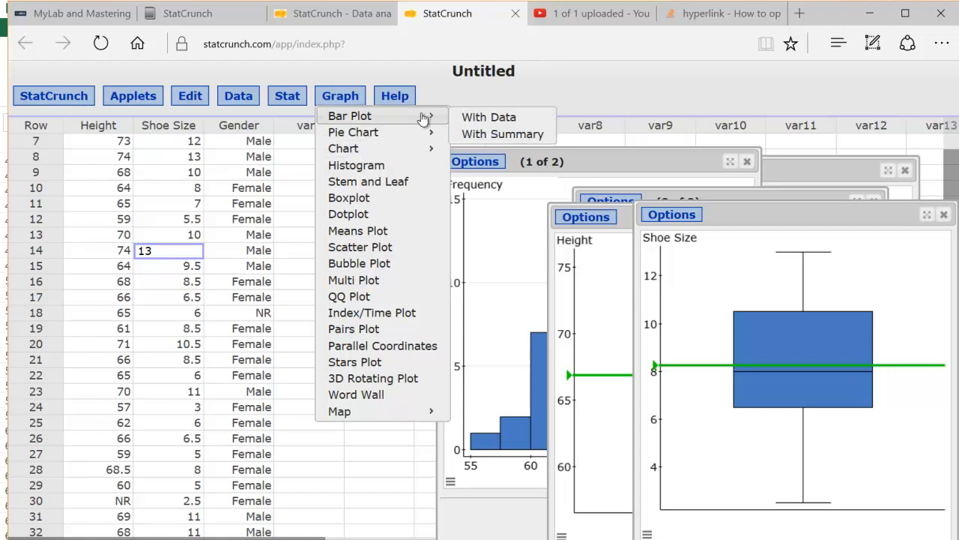
pyautogui.click(488, 118)
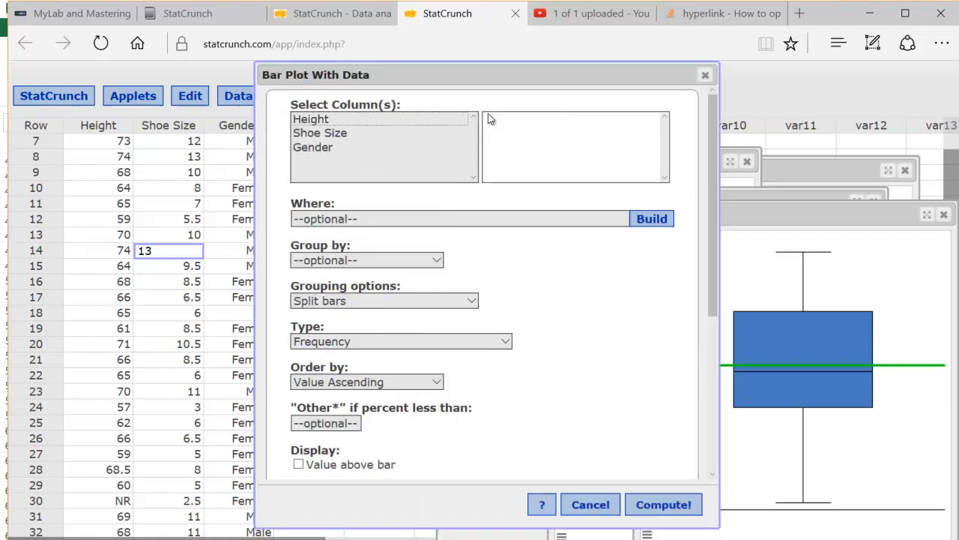
pyautogui.click(415, 149)
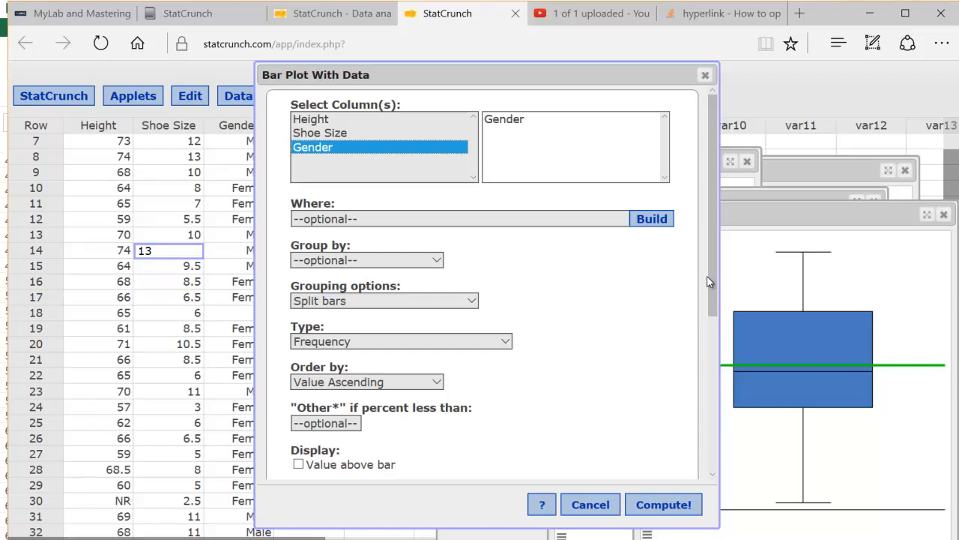
pyautogui.scroll(-1, 711, 288)
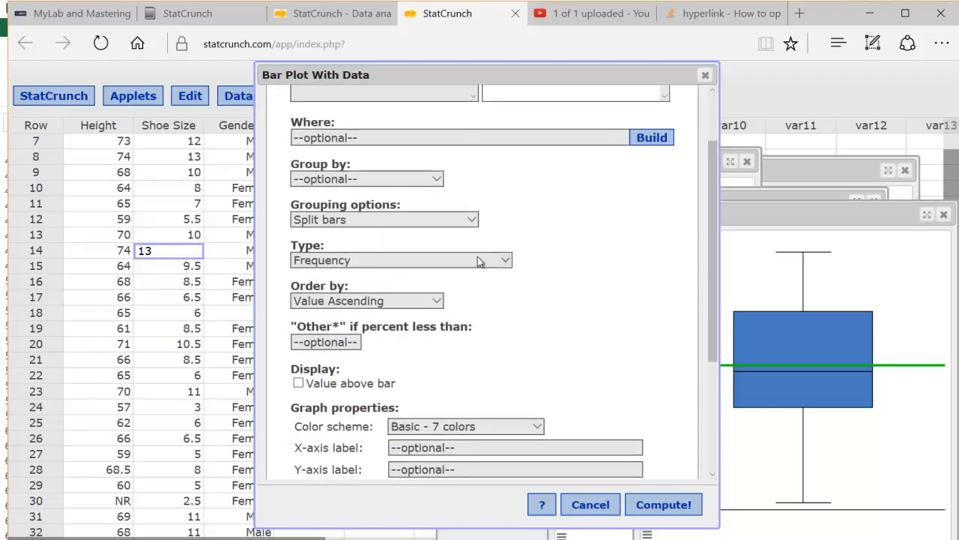
pyautogui.click(479, 260)
pyautogui.click(485, 260)
pyautogui.scroll(-2, 712, 337)
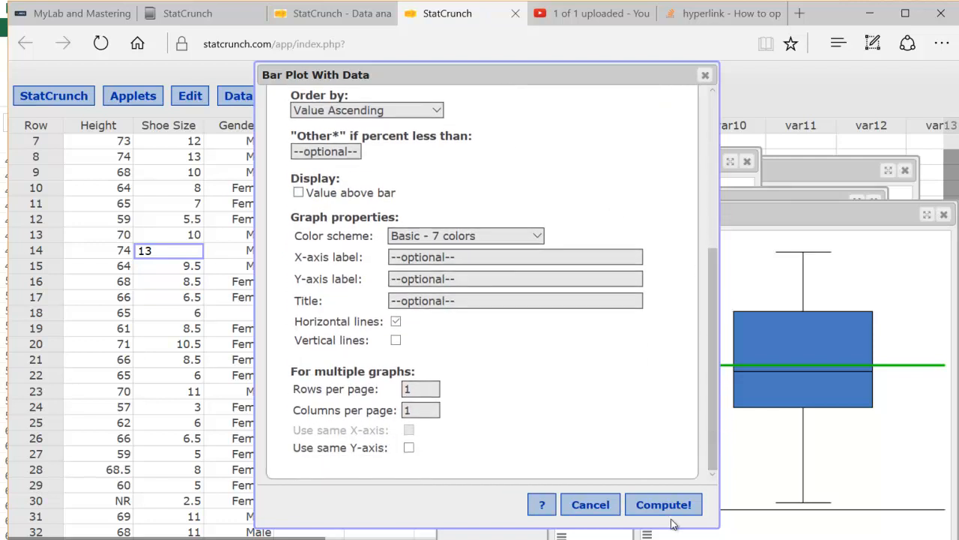
pyautogui.click(663, 505)
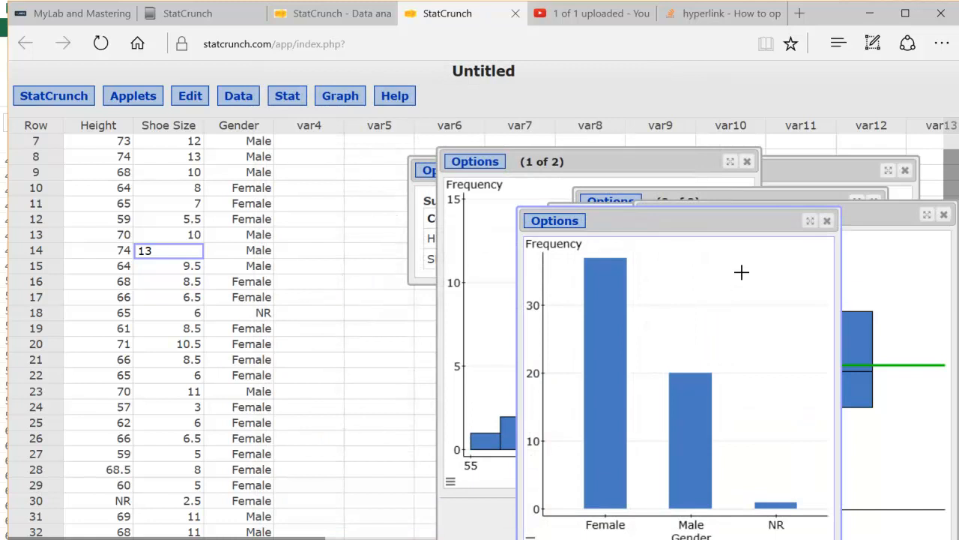
pyautogui.moveTo(780, 505)
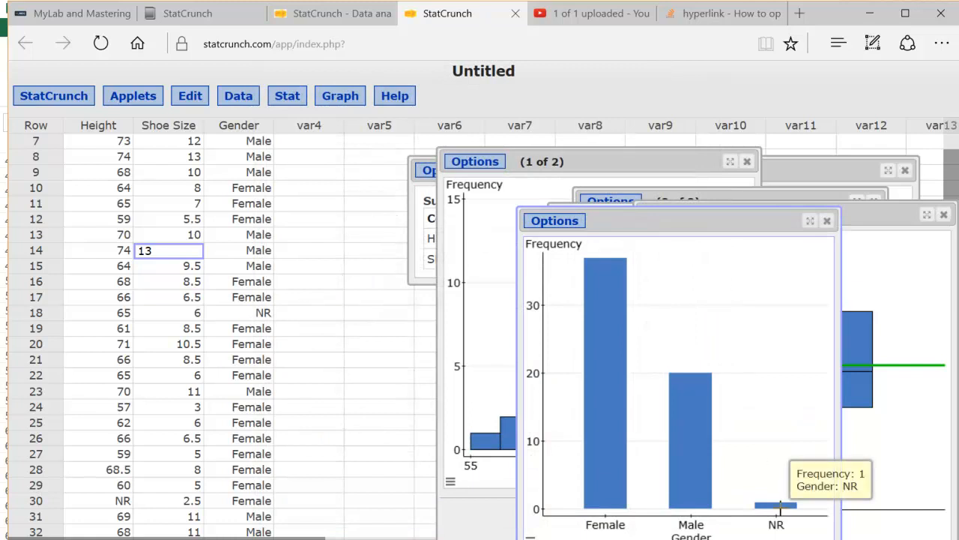
pyautogui.moveTo(628, 426)
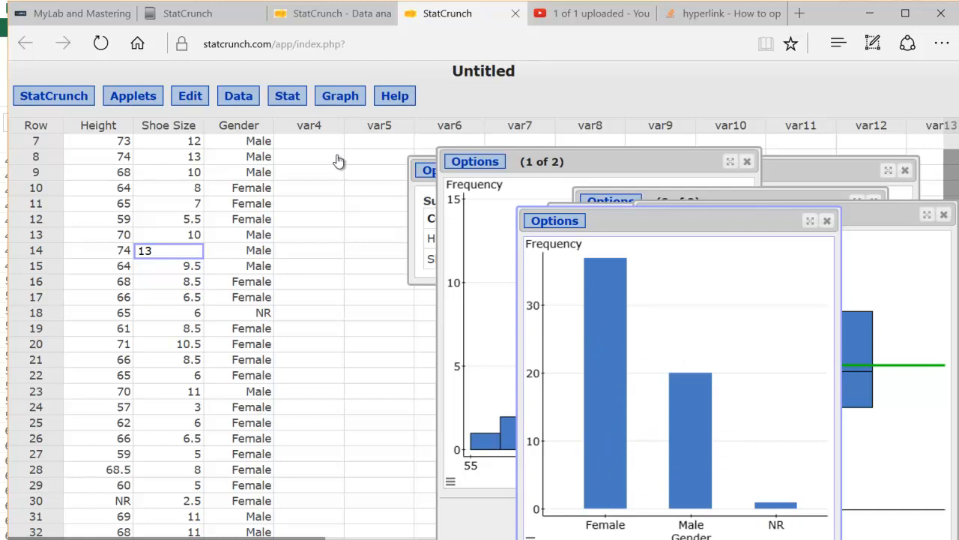
# Step: Create a pie chart from the Gender column data that displays Count and Percent of Total
pyautogui.click(334, 95)
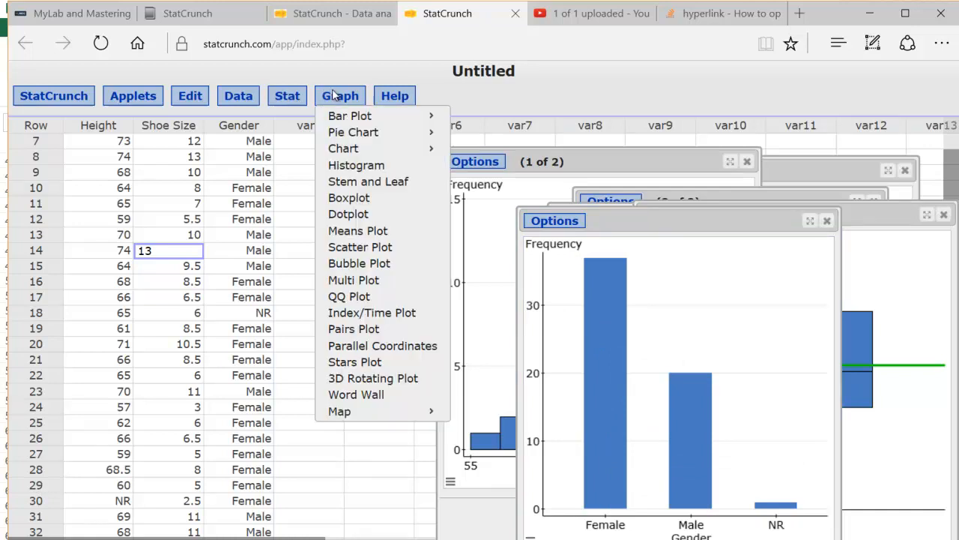
pyautogui.moveTo(344, 135)
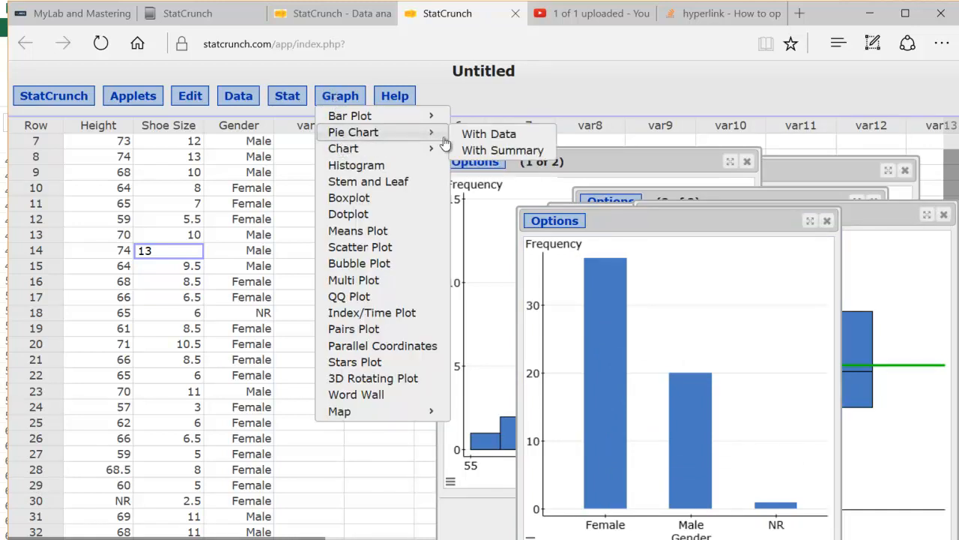
pyautogui.click(472, 136)
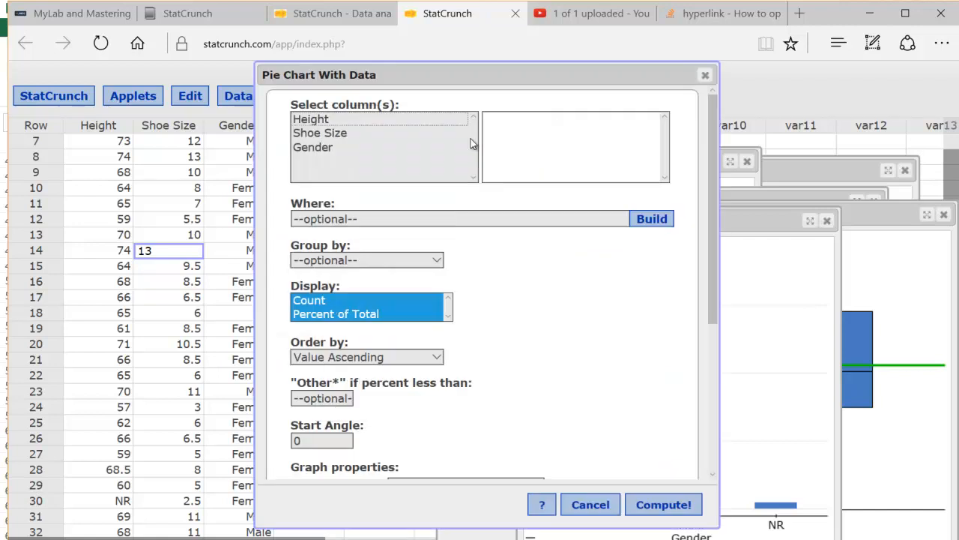
pyautogui.click(424, 147)
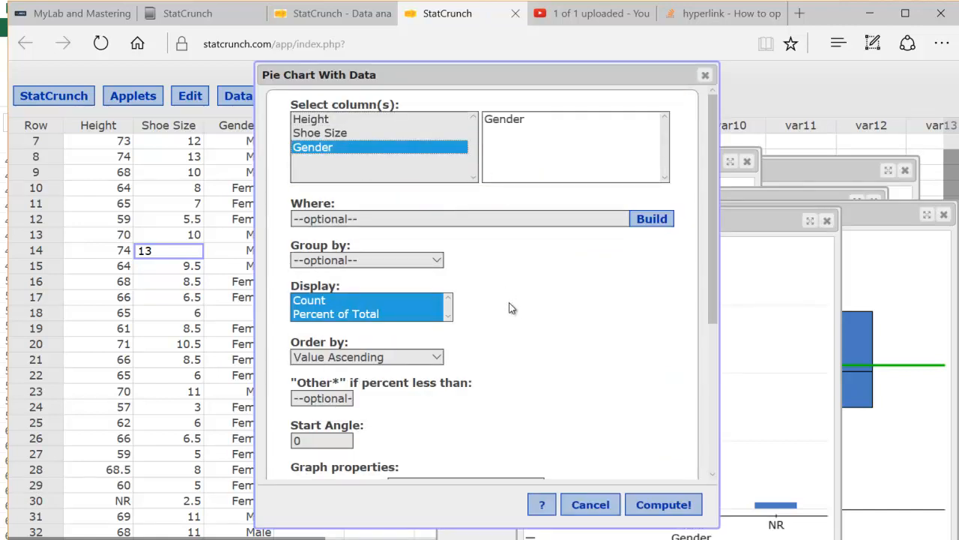
pyautogui.click(448, 317)
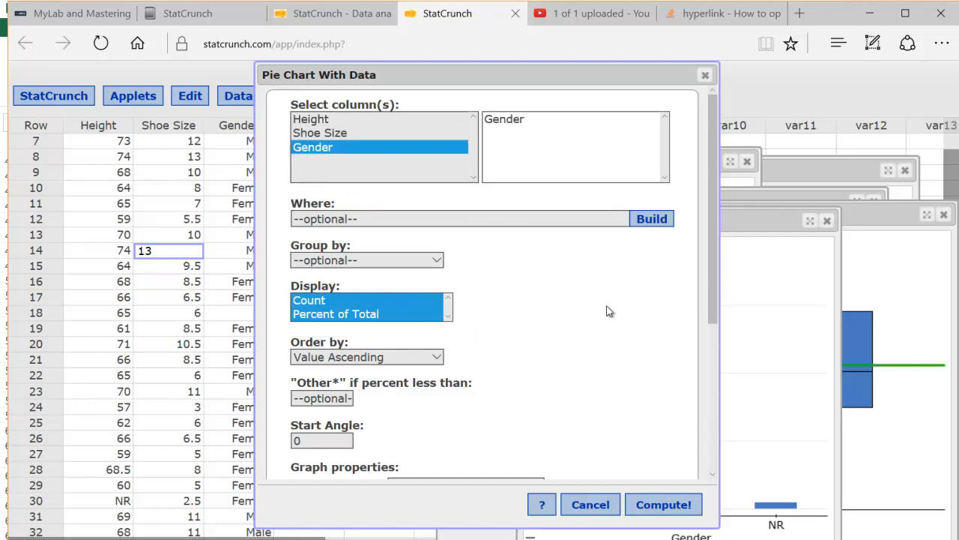
pyautogui.moveTo(717, 313); pyautogui.dragTo(714, 474)
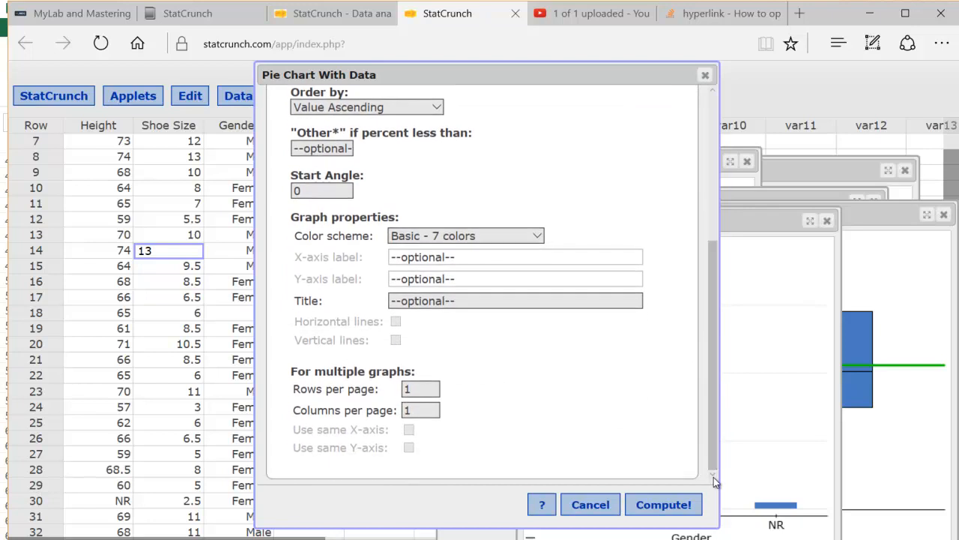
pyautogui.click(654, 506)
pyautogui.moveTo(638, 334)
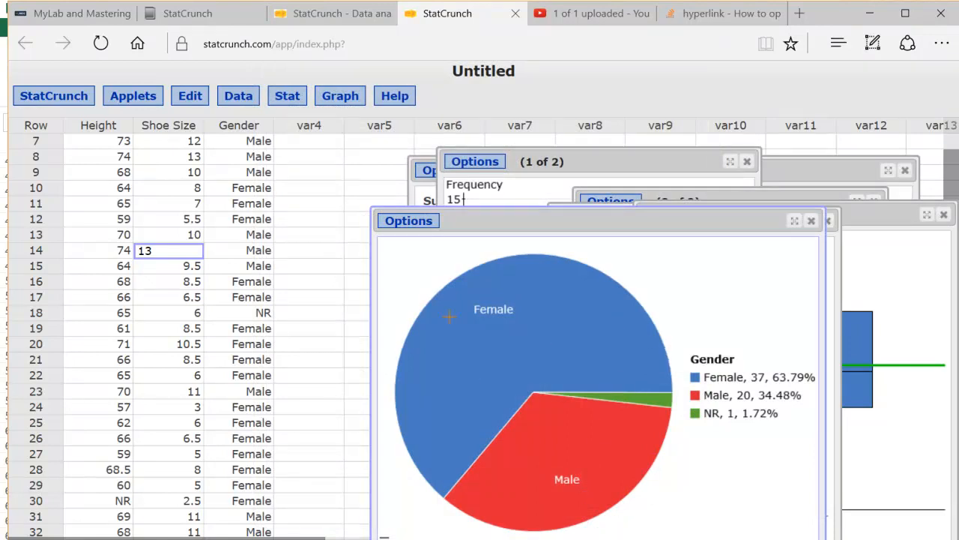
# Step: Edit the pie chart to add the title "Pie Chart of Gender", recompute it, and move it aside to uncover the bar plot
pyautogui.click(403, 226)
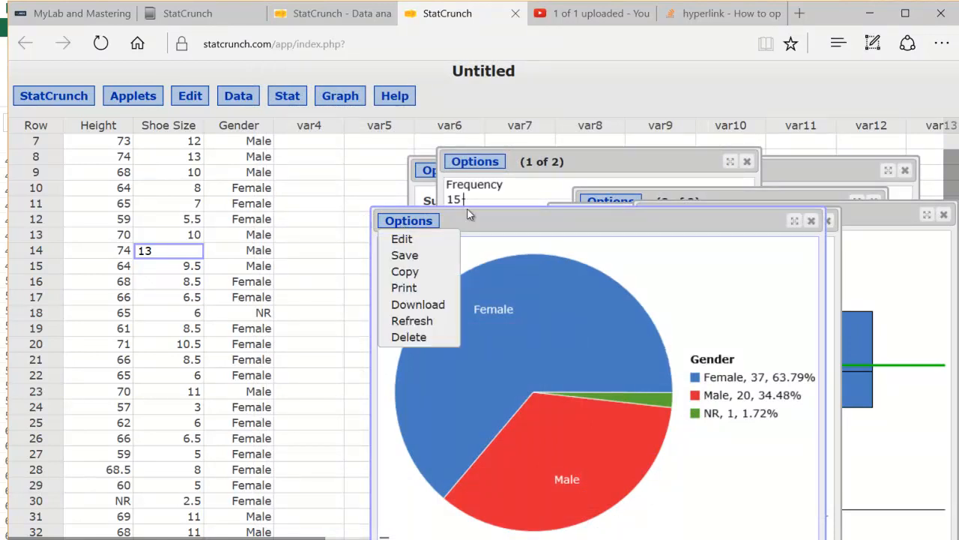
pyautogui.click(417, 223)
pyautogui.click(411, 238)
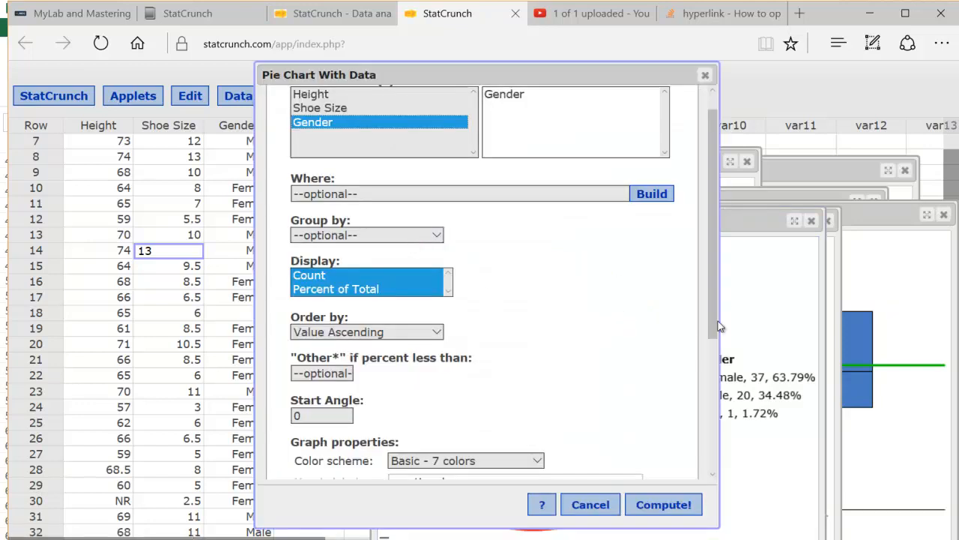
pyautogui.moveTo(713, 323); pyautogui.dragTo(732, 437)
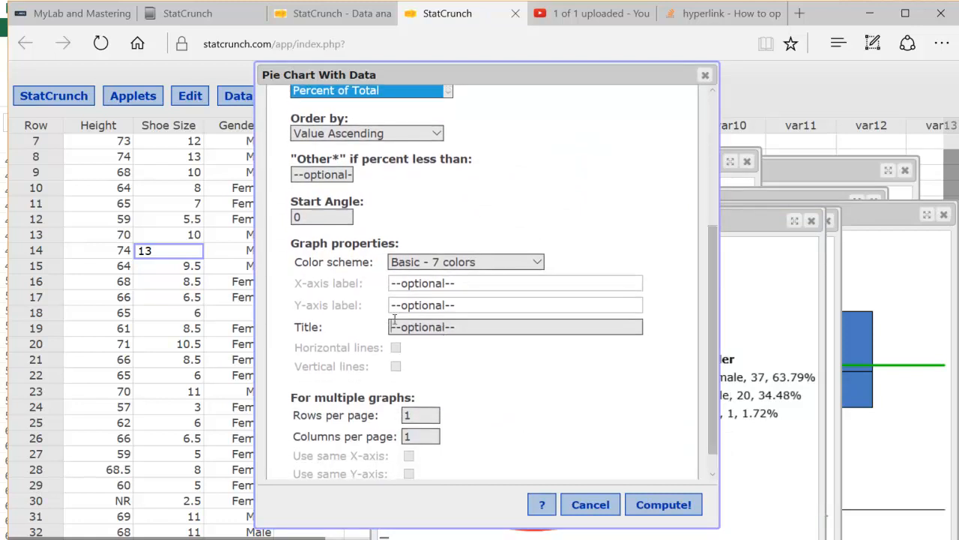
pyautogui.write('Pie Chart of Gender')
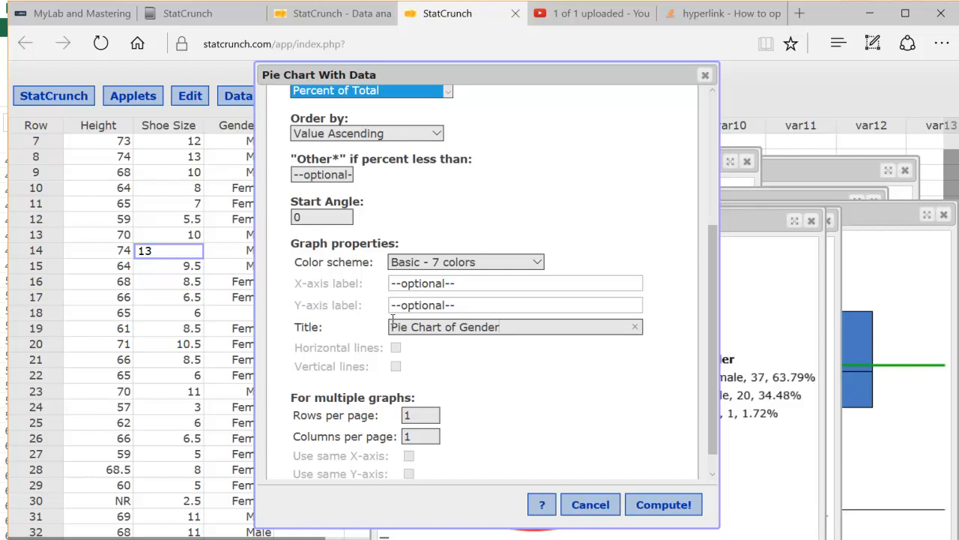
pyautogui.click(678, 506)
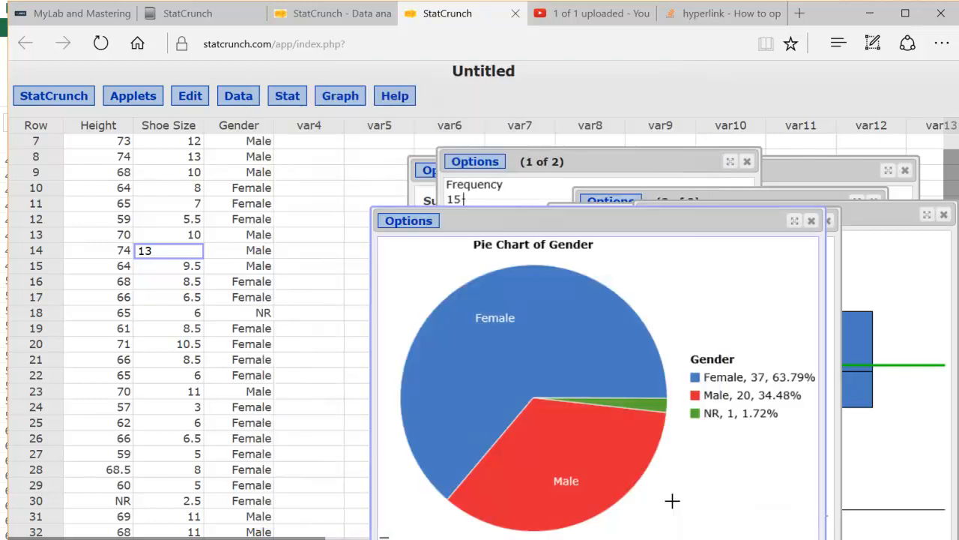
pyautogui.moveTo(697, 229); pyautogui.dragTo(406, 175)
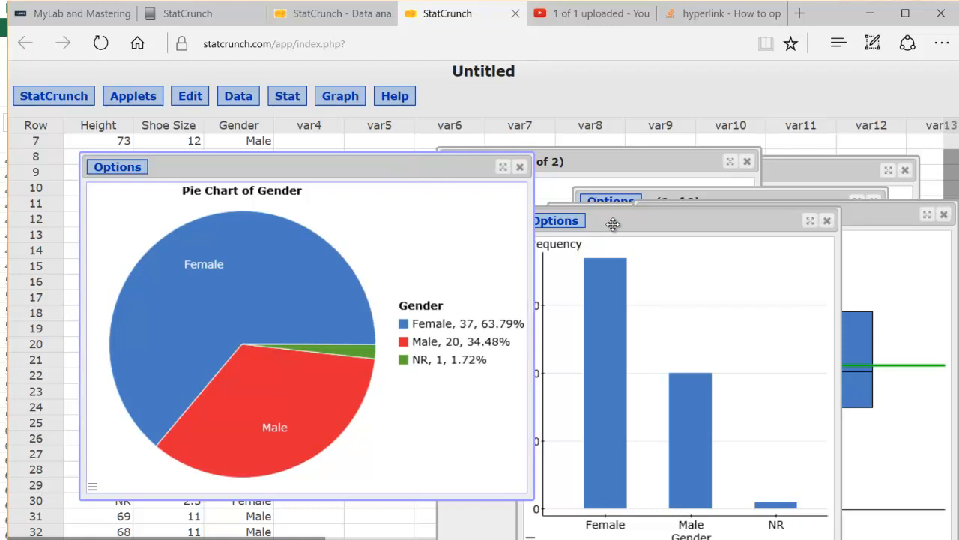
# Step: Edit the Gender bar plot to add the title "Bar Graph of Gender" and recompute it
pyautogui.click(613, 224)
pyautogui.click(566, 222)
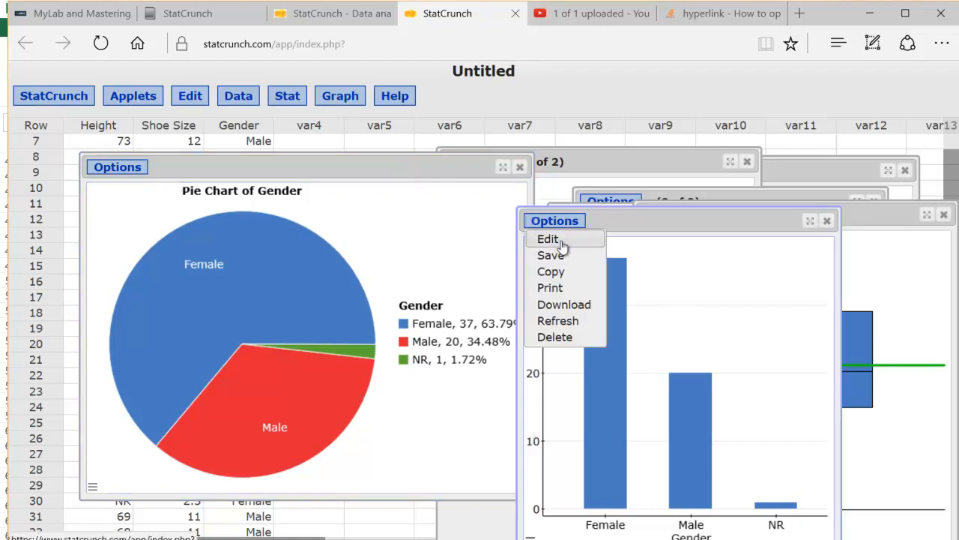
pyautogui.click(547, 239)
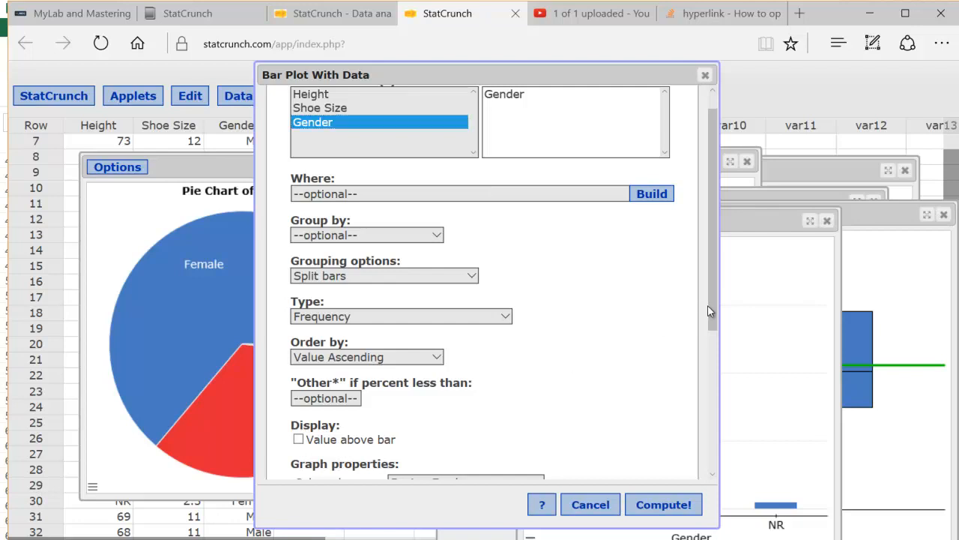
pyautogui.moveTo(710, 323); pyautogui.dragTo(713, 424)
pyautogui.write('B')
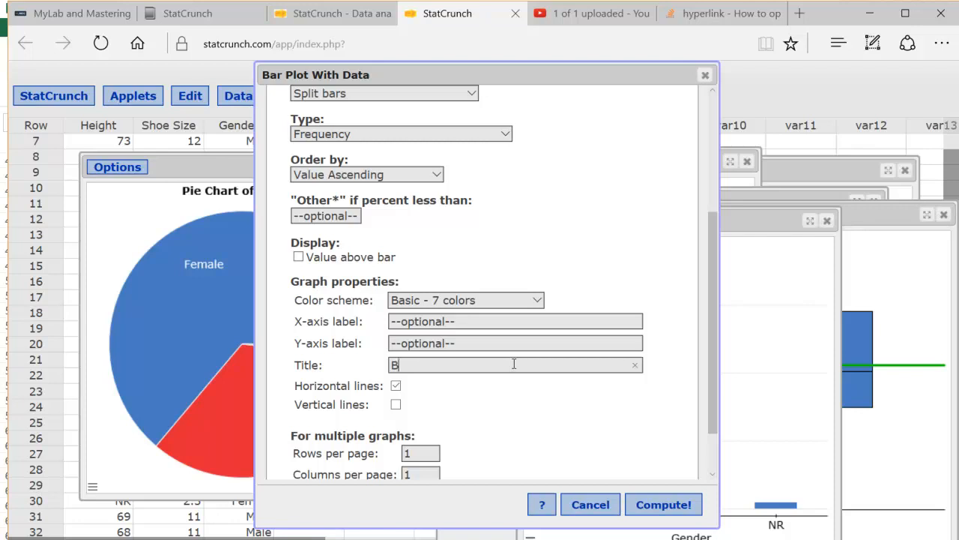
pyautogui.write('ar Graph of Gender')
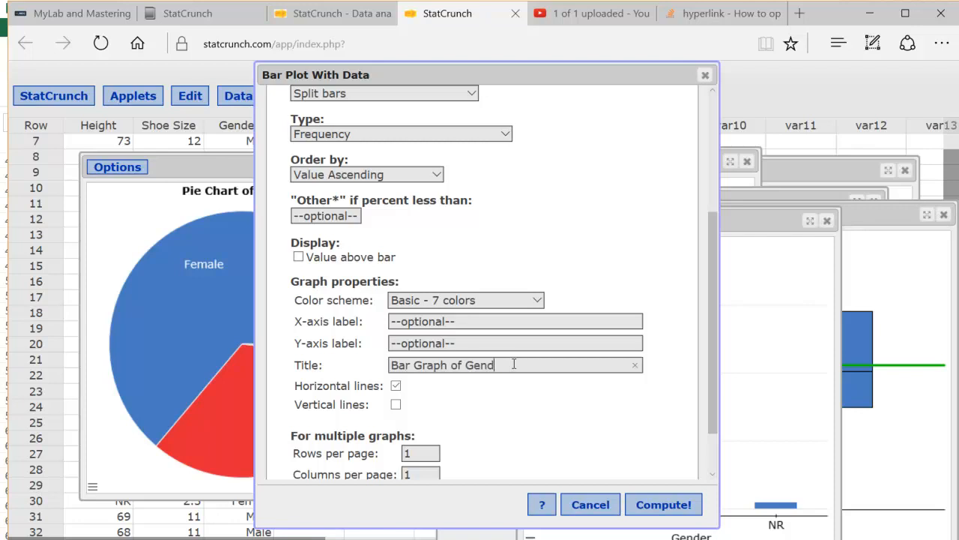
pyautogui.click(658, 507)
# Step: Move the Gender bar graph and pie chart windows off the data table, over the other result windows
pyautogui.moveTo(715, 222); pyautogui.dragTo(401, 146)
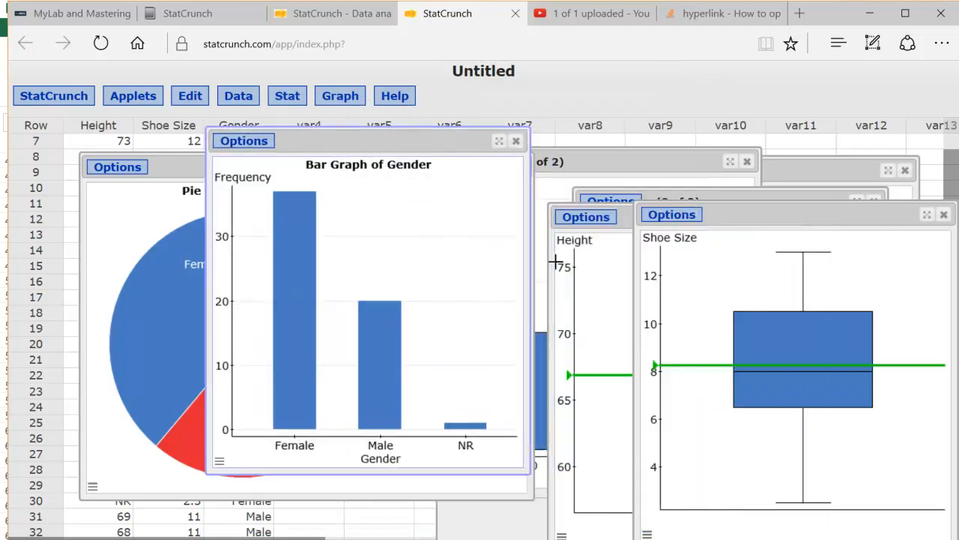
pyautogui.moveTo(372, 141); pyautogui.dragTo(721, 145)
pyautogui.moveTo(370, 168); pyautogui.dragTo(708, 178)
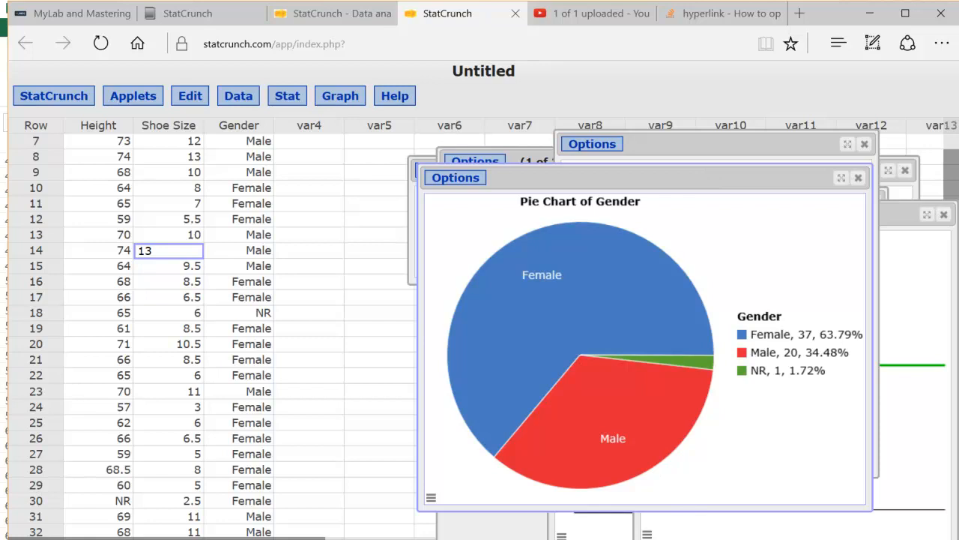
# Step: Check the task outline in Notepad, minimise it, and create a blank document in Word
pyautogui.click(690, 538)
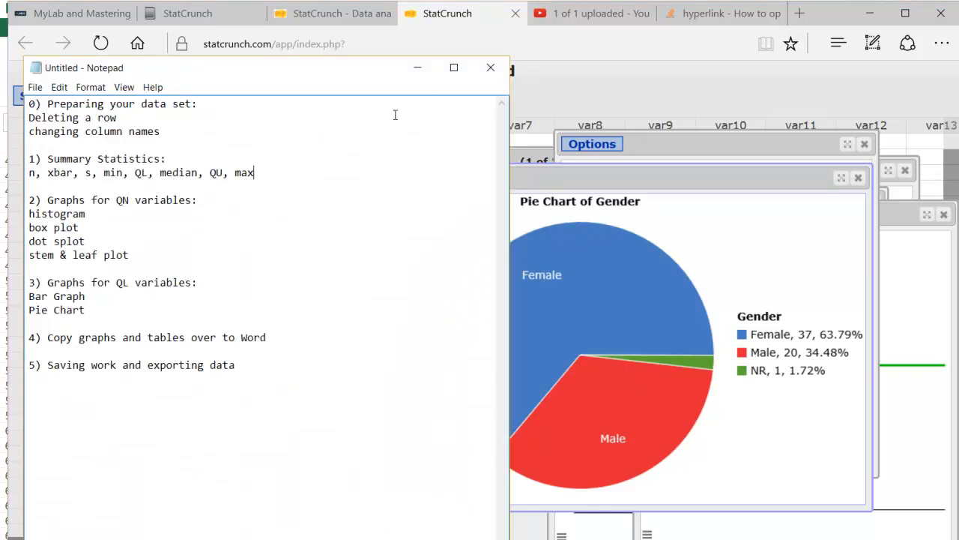
pyautogui.click(416, 68)
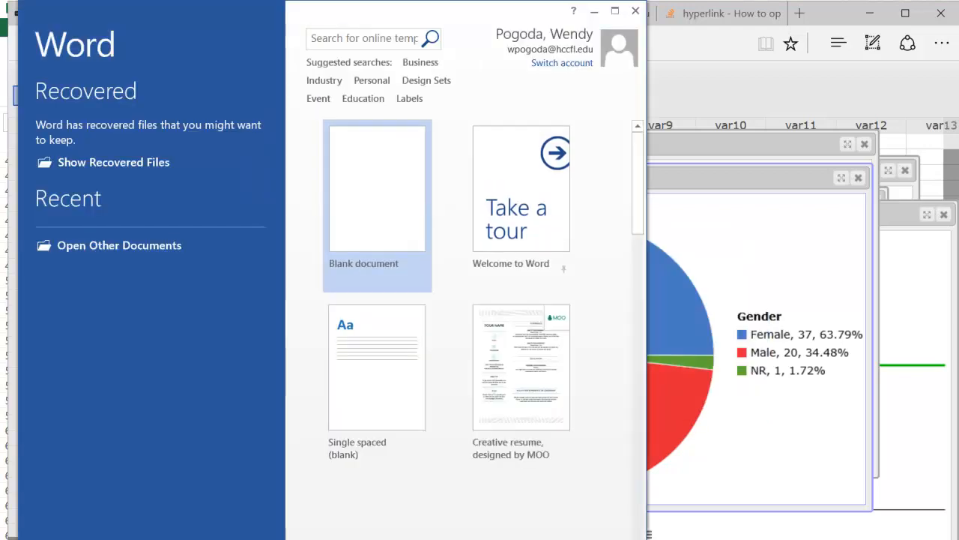
pyautogui.click(401, 194)
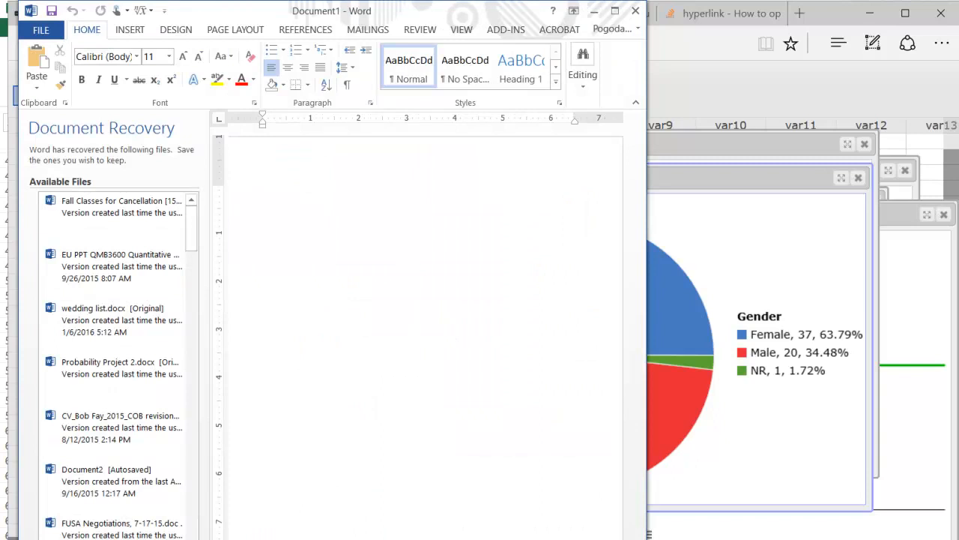
# Step: Close the Document Recovery pane while keeping the recovered files available, then widen and reposition the blank document's window
pyautogui.click(177, 538)
pyautogui.click(300, 215)
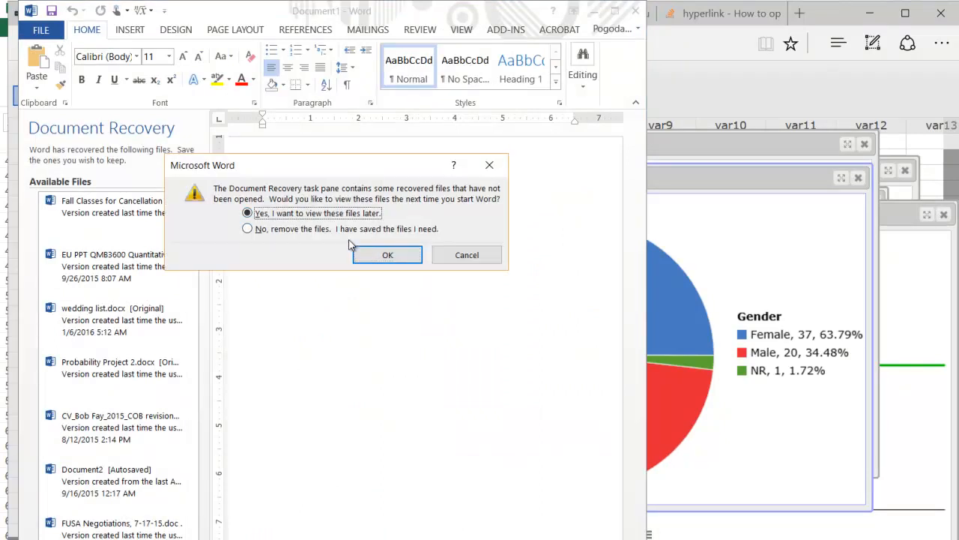
pyautogui.click(371, 253)
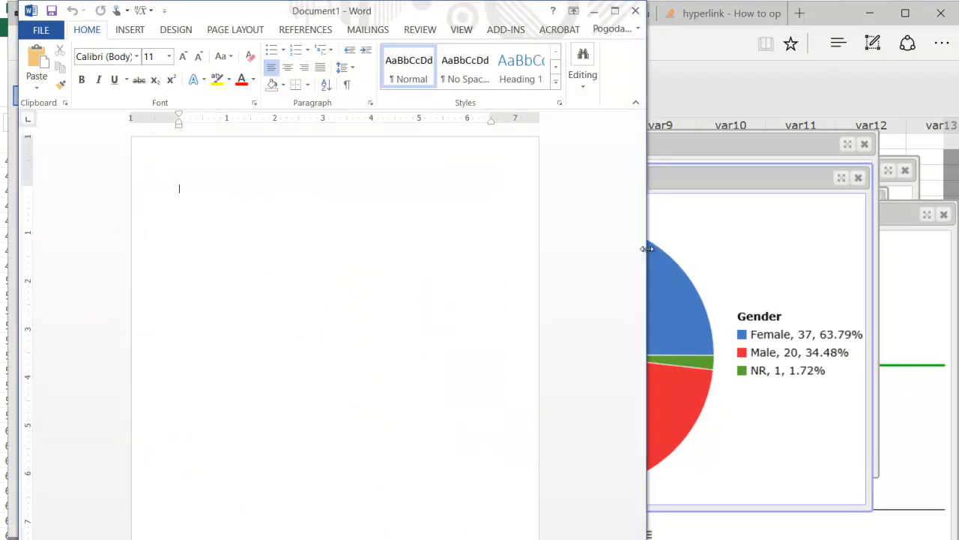
pyautogui.moveTo(648, 249); pyautogui.dragTo(817, 251)
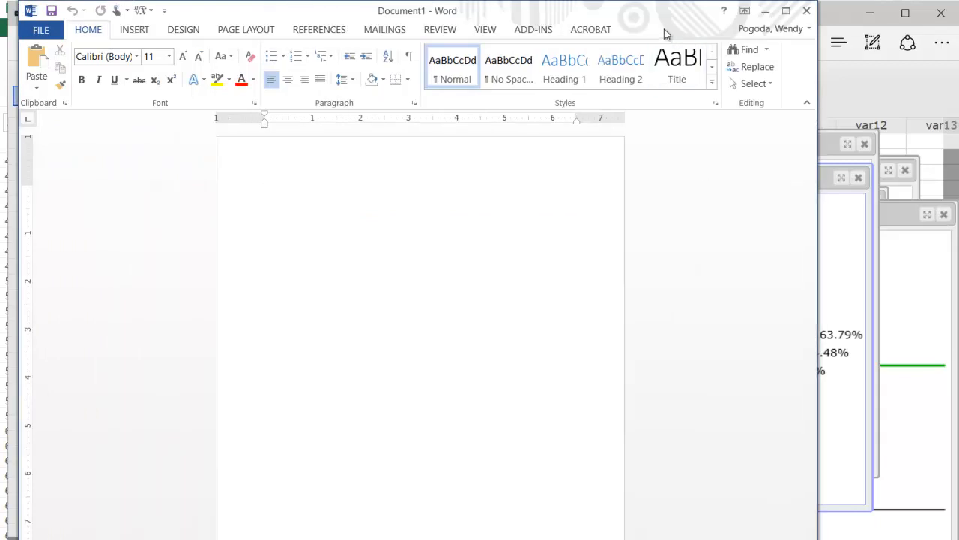
pyautogui.moveTo(818, 487); pyautogui.dragTo(847, 487)
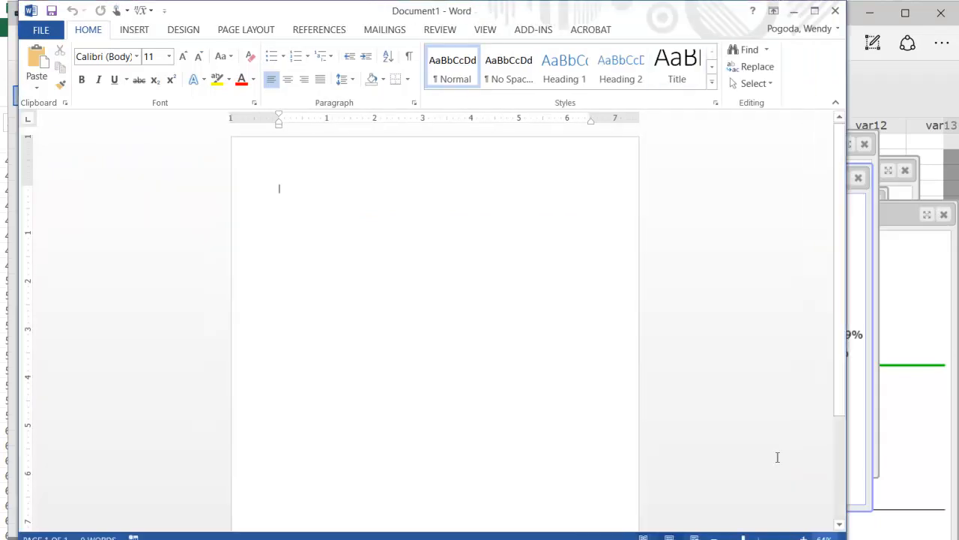
pyautogui.moveTo(634, 17); pyautogui.dragTo(702, 10)
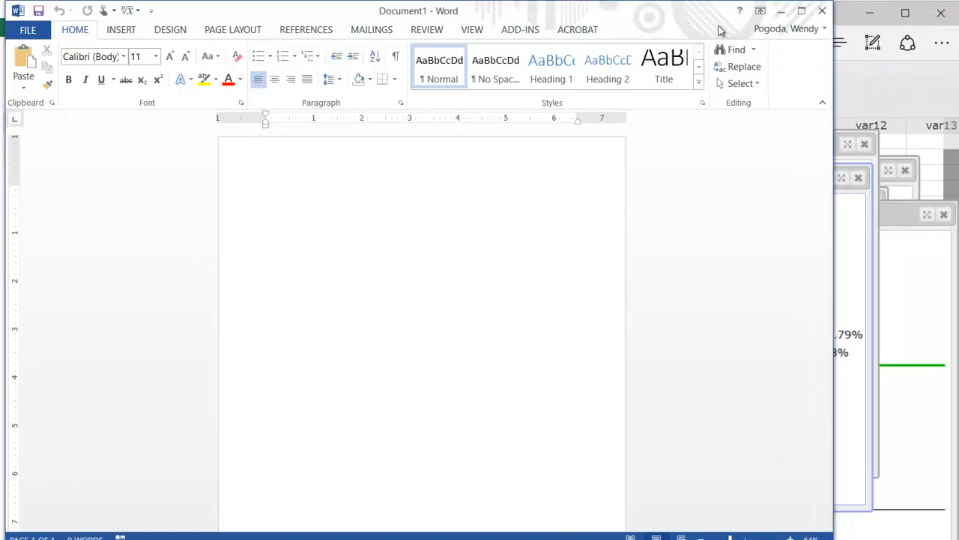
# Step: Switch to StatCrunch and copy the Pie Chart of Gender as an image
pyautogui.click(890, 81)
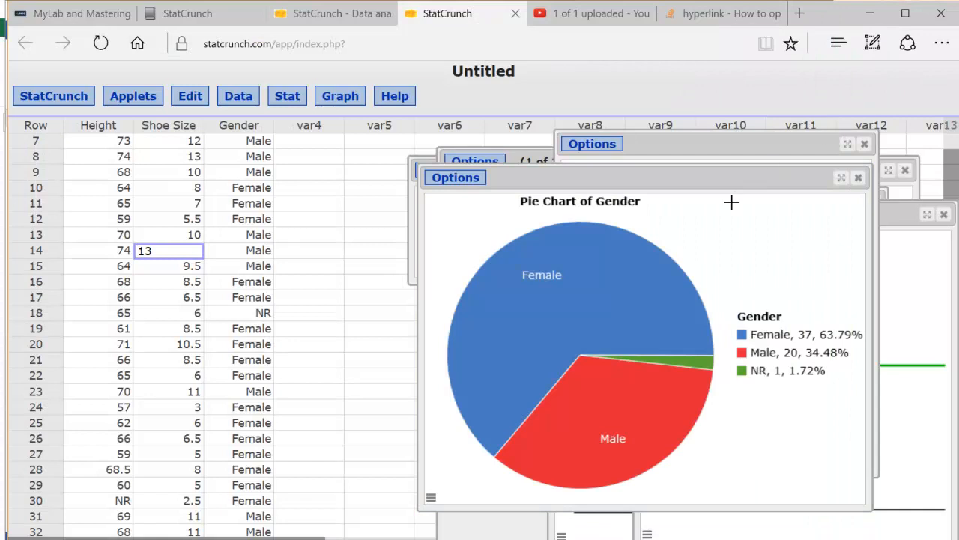
pyautogui.click(460, 183)
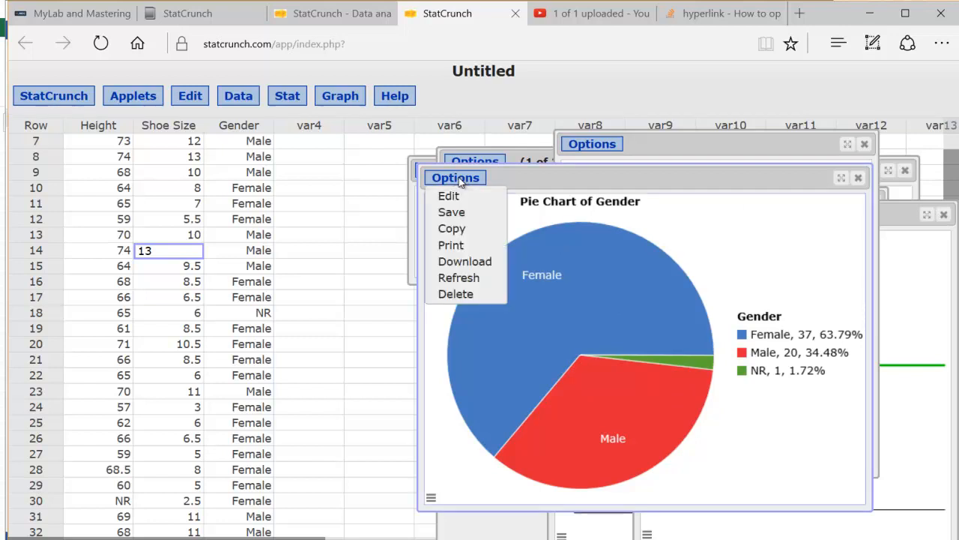
pyautogui.click(454, 229)
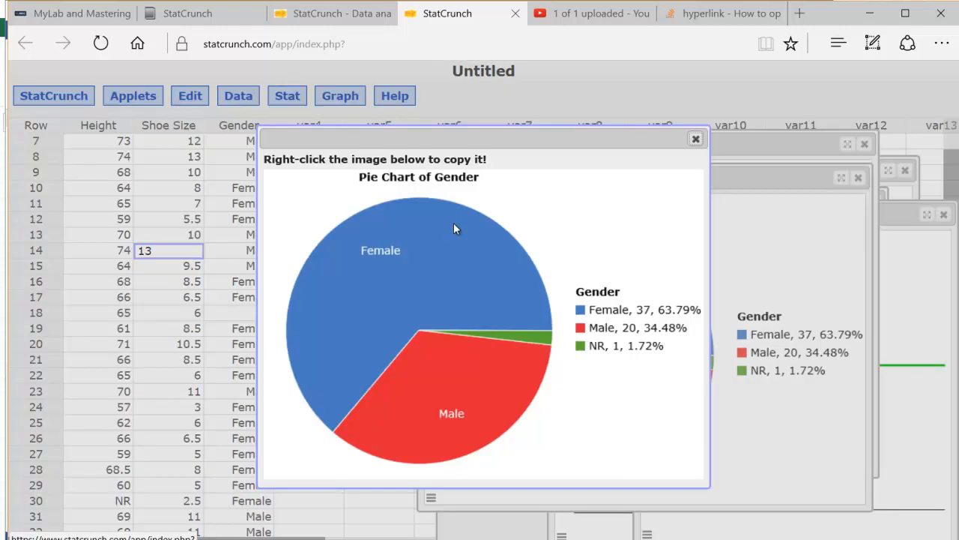
pyautogui.rightClick(454, 336)
pyautogui.click(475, 437)
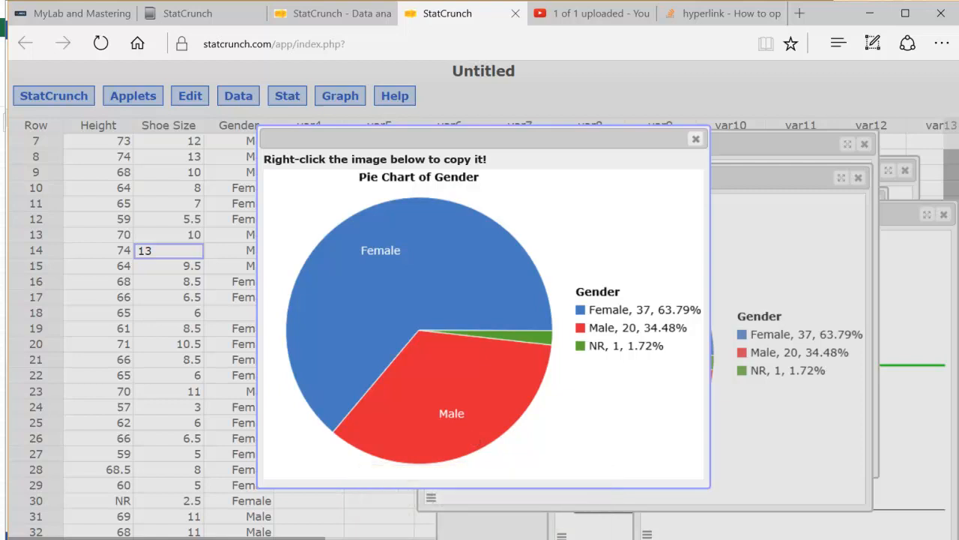
# Step: Switch to Word and paste the pie chart into the blank document as a Device Independent Bitmap
pyautogui.hotkey('alt', 'Tab')
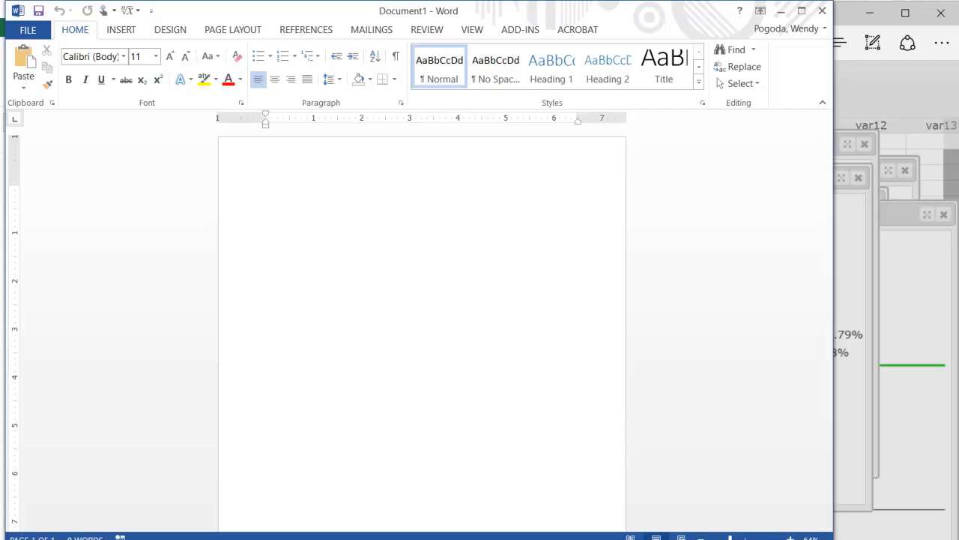
pyautogui.hotkey('alt', 'Tab')
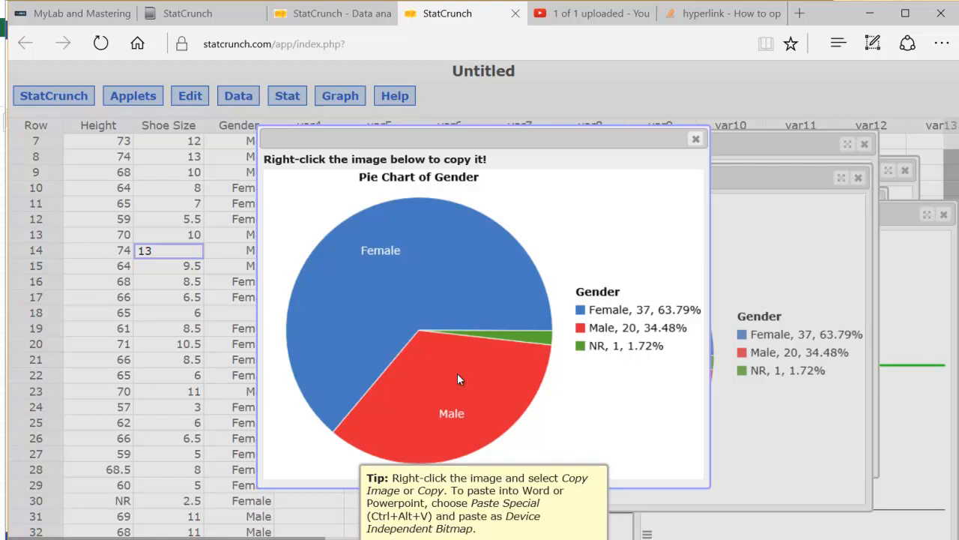
pyautogui.hotkey('alt', 'Tab')
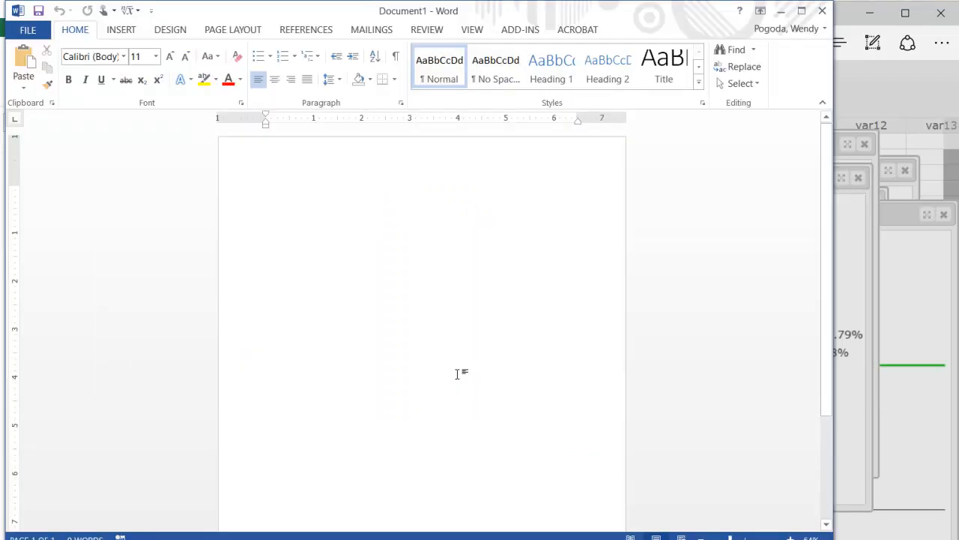
pyautogui.hotkey('ctrl', 'alt', 'v')
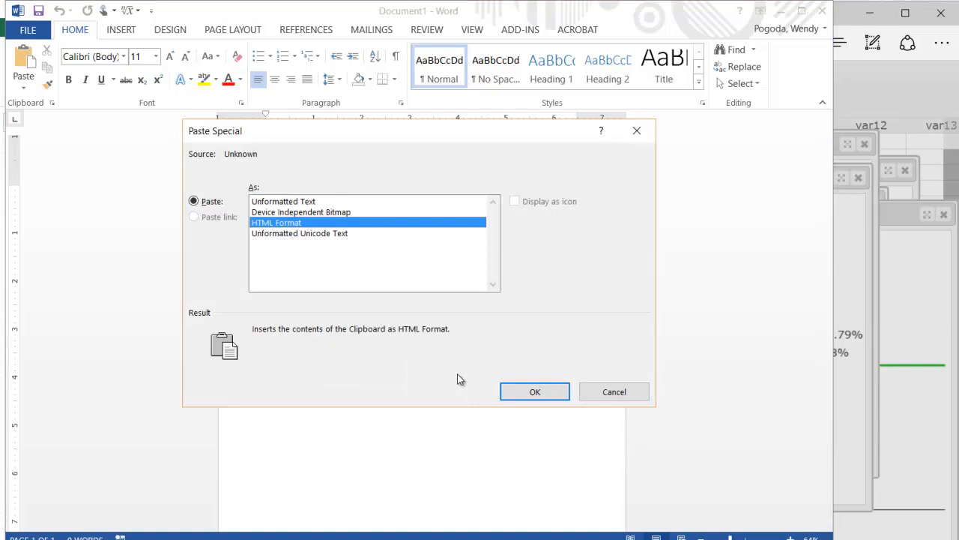
pyautogui.click(354, 214)
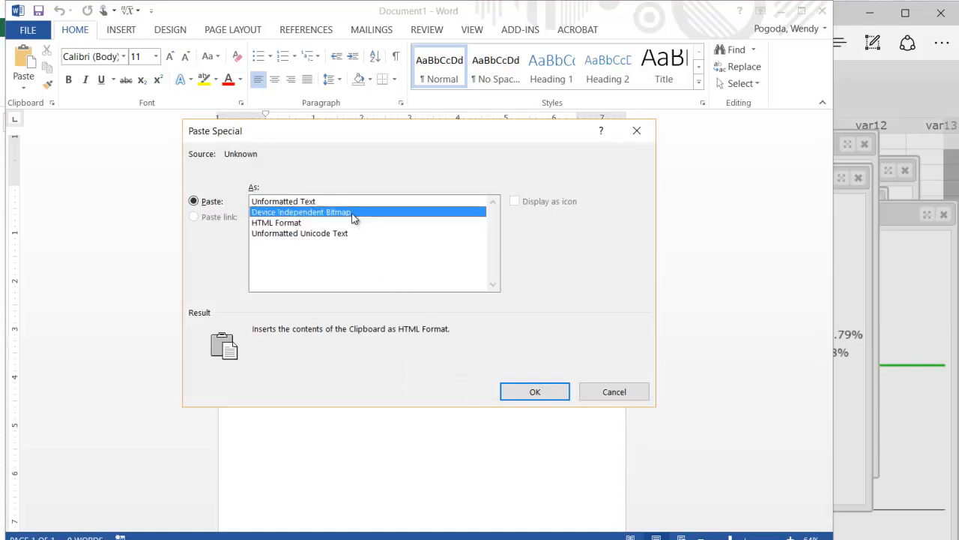
pyautogui.click(533, 393)
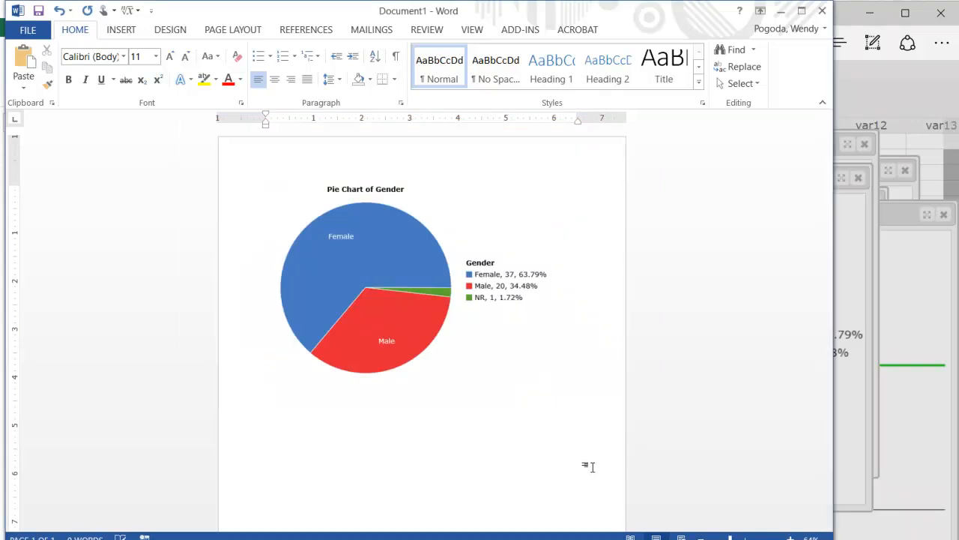
# Step: Add blank lines above the pie chart and enter "Below is a pie chart of the gender of the 58 students sampled" there
pyautogui.press('Return')
pyautogui.press('Return')
pyautogui.press('Return')
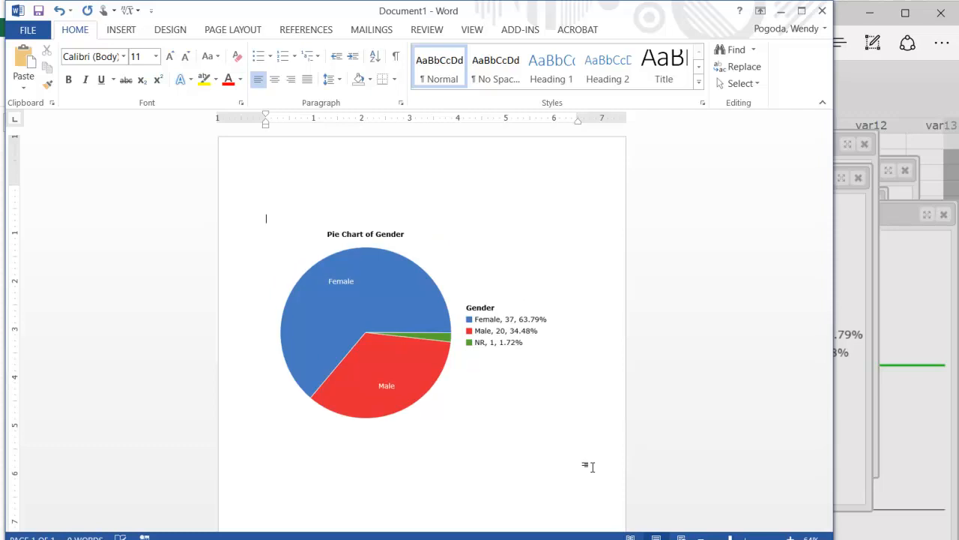
pyautogui.write('a pie chart of the gender of the')
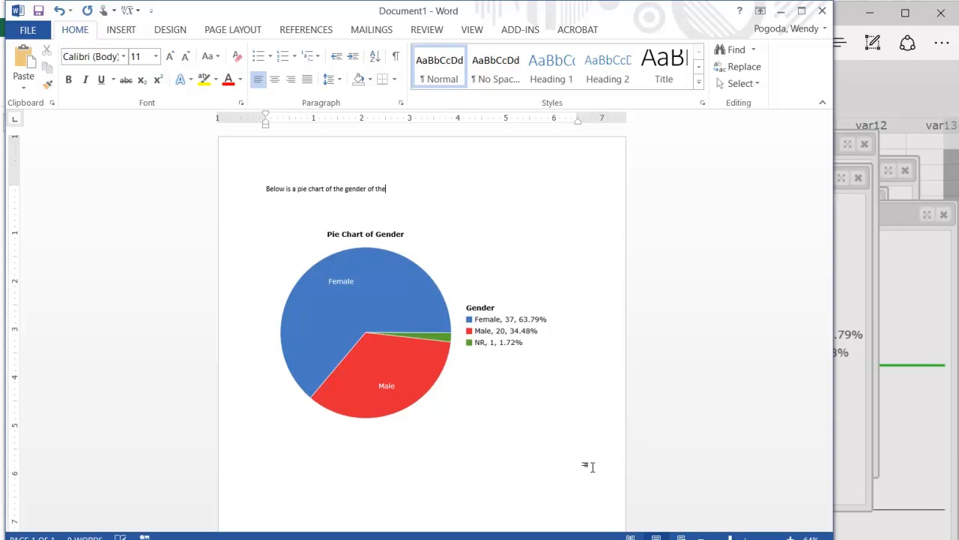
pyautogui.write(' 58 students sam')
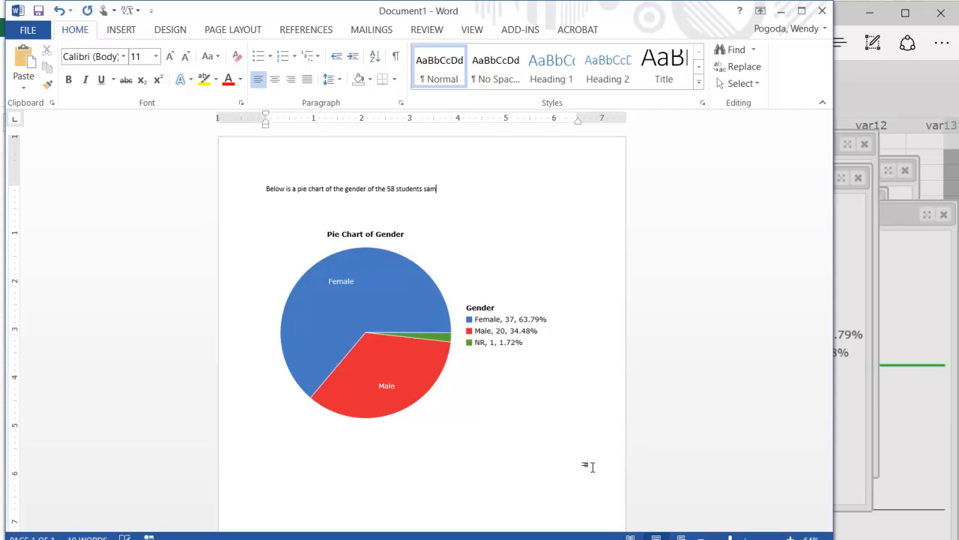
pyautogui.write('pled')
pyautogui.press('Down')
pyautogui.press('Down')
# Step: Return to StatCrunch, close the pie chart's copy image, and hide the pie chart, bar graph, both boxplots and stem-and-leaf plot
pyautogui.click(870, 505)
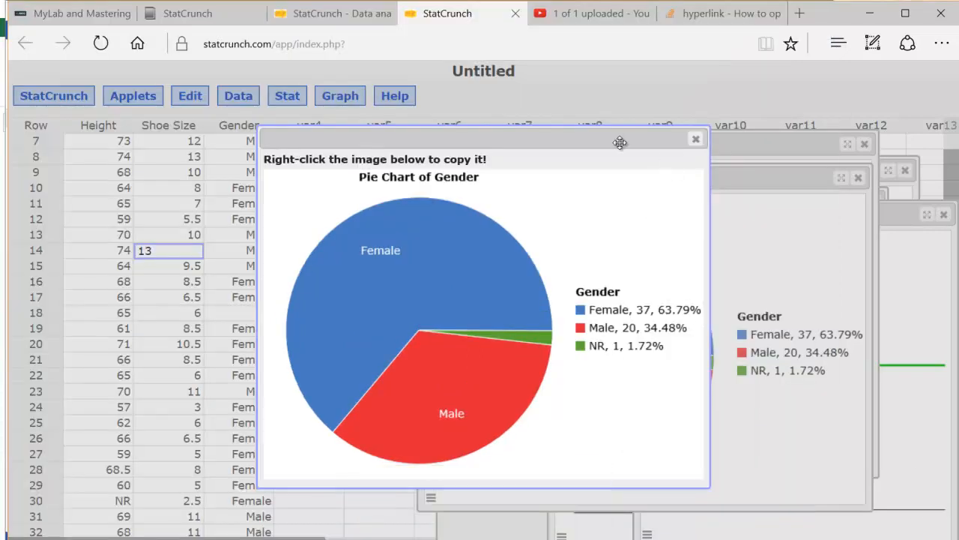
pyautogui.click(693, 140)
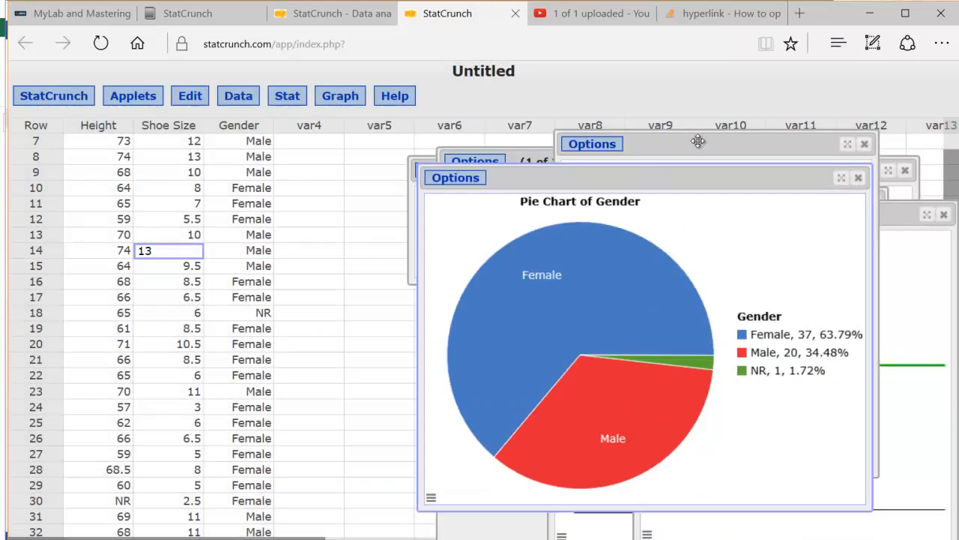
pyautogui.moveTo(742, 180); pyautogui.dragTo(761, 155)
pyautogui.click(785, 144)
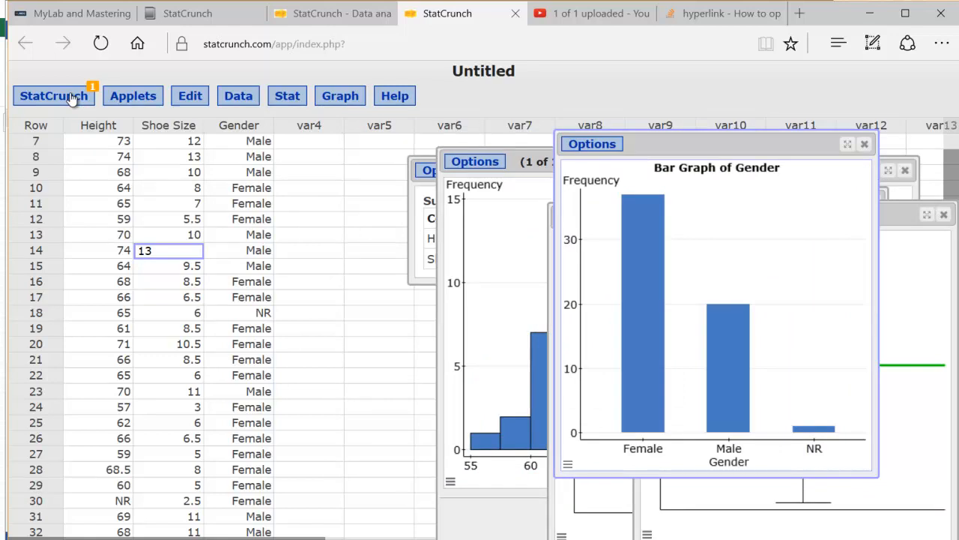
pyautogui.click(864, 145)
pyautogui.click(943, 215)
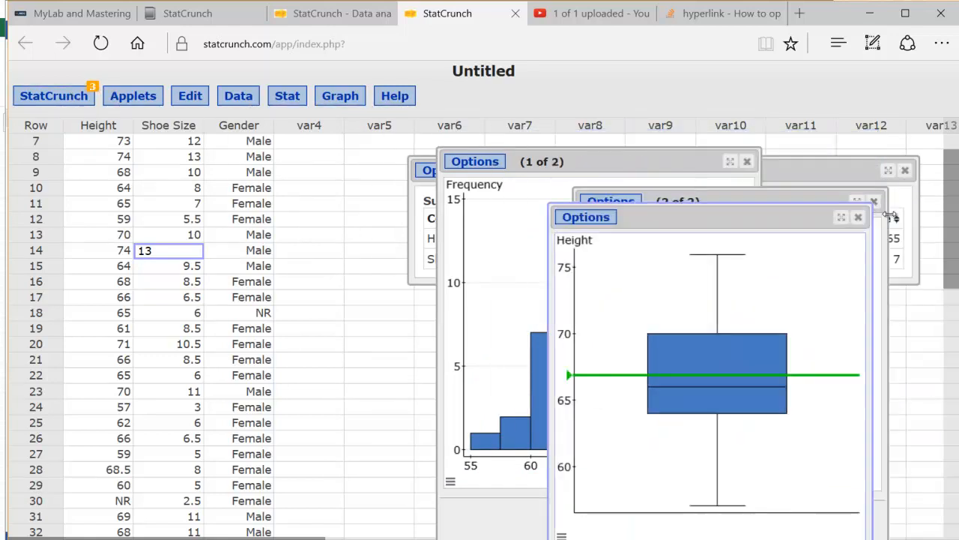
pyautogui.click(859, 217)
pyautogui.click(873, 203)
# Step: Reopen the hidden Stem and Leaf Plot result
pyautogui.click(78, 98)
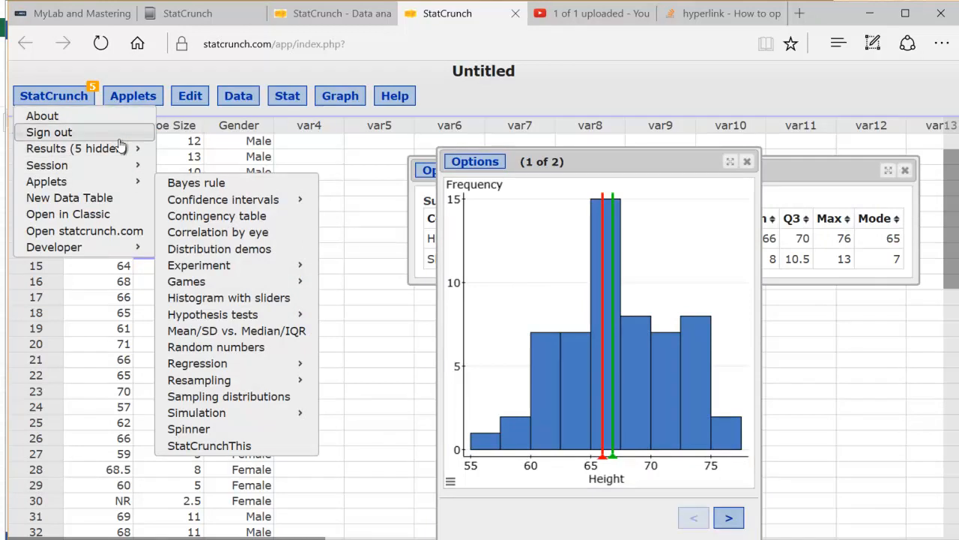
pyautogui.moveTo(120, 149)
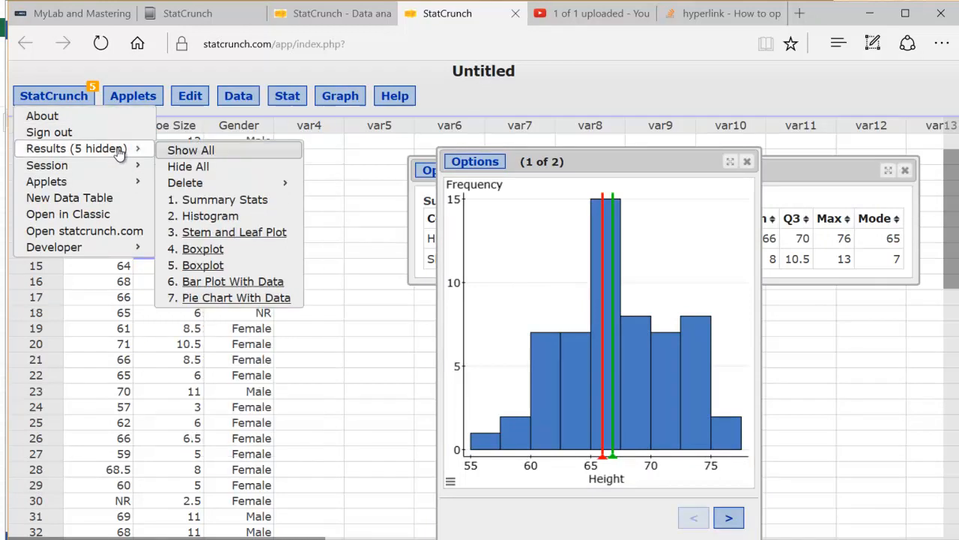
pyautogui.click(235, 232)
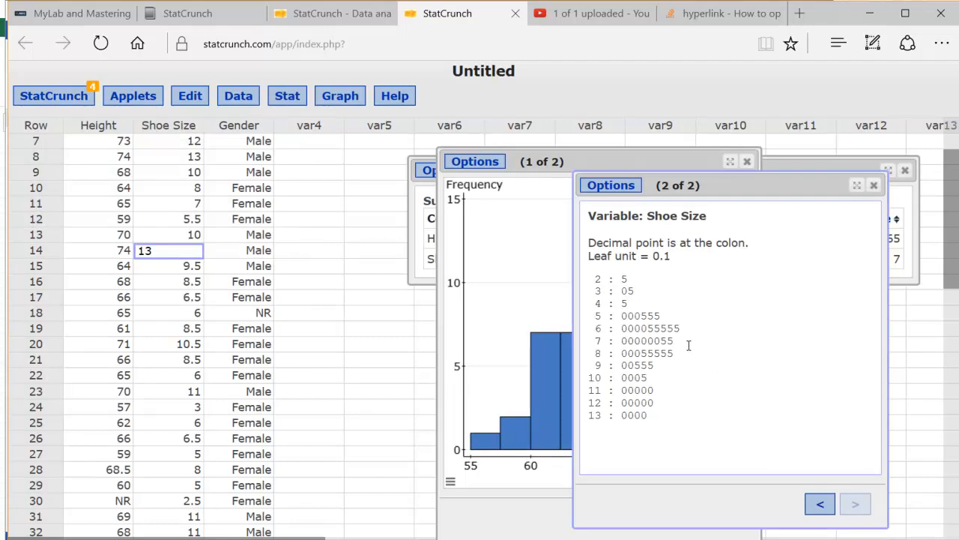
# Step: Open the copy instructions for the stem-and-leaf output, read how to copy text and tables, and close them
pyautogui.click(622, 189)
pyautogui.click(617, 236)
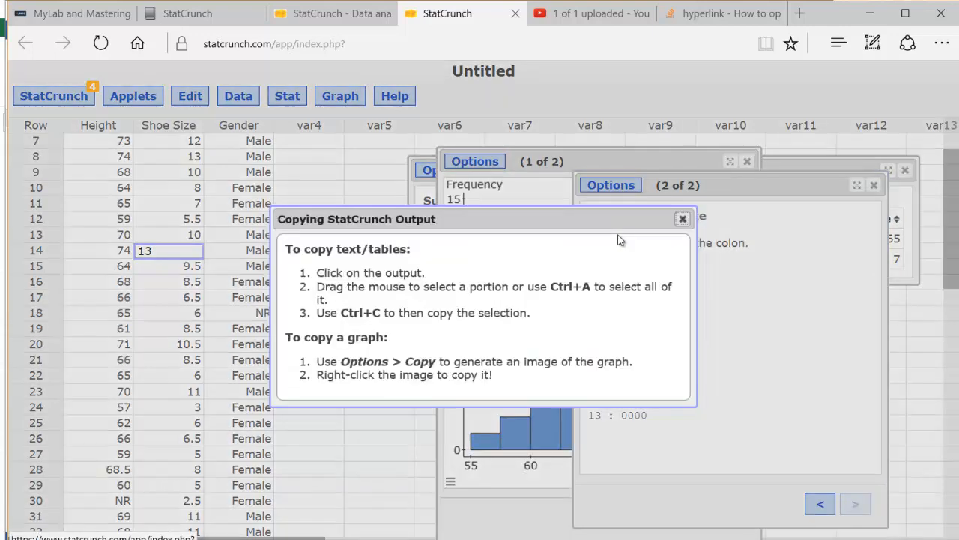
pyautogui.click(682, 220)
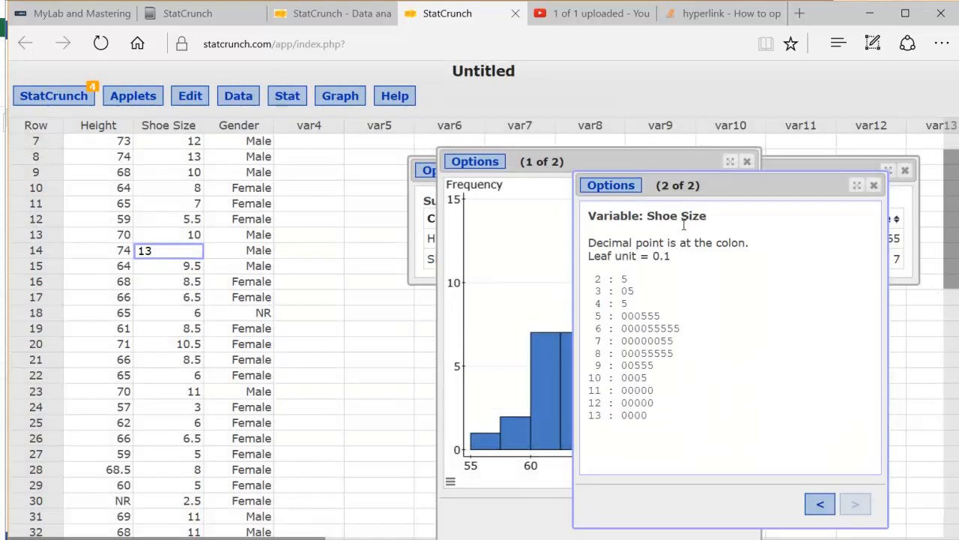
# Step: Try to select the entire Shoe Size stem-and-leaf output without including the other results or data
pyautogui.tripleClick(613, 217)
pyautogui.moveTo(621, 248); pyautogui.dragTo(665, 377)
pyautogui.click(665, 377)
pyautogui.moveTo(648, 415); pyautogui.dragTo(589, 215)
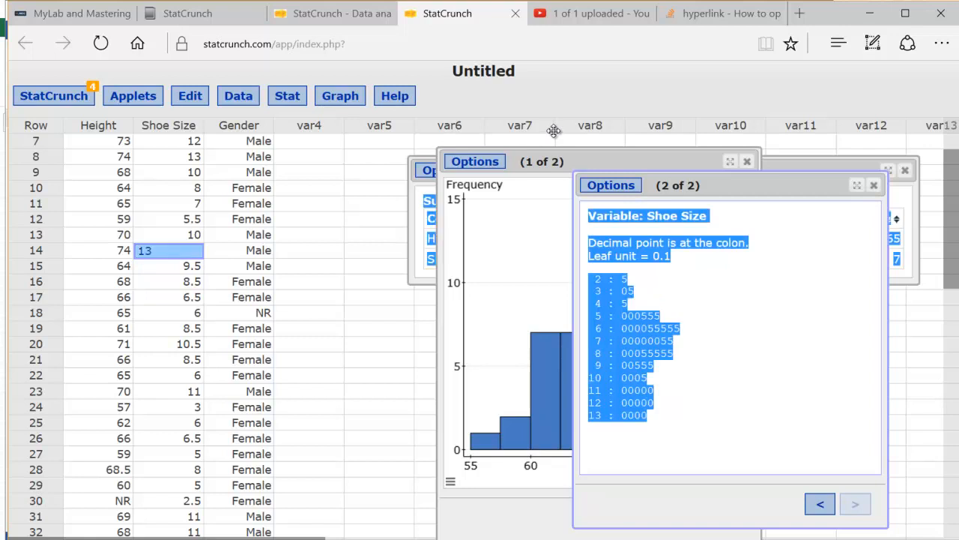
pyautogui.click(637, 279)
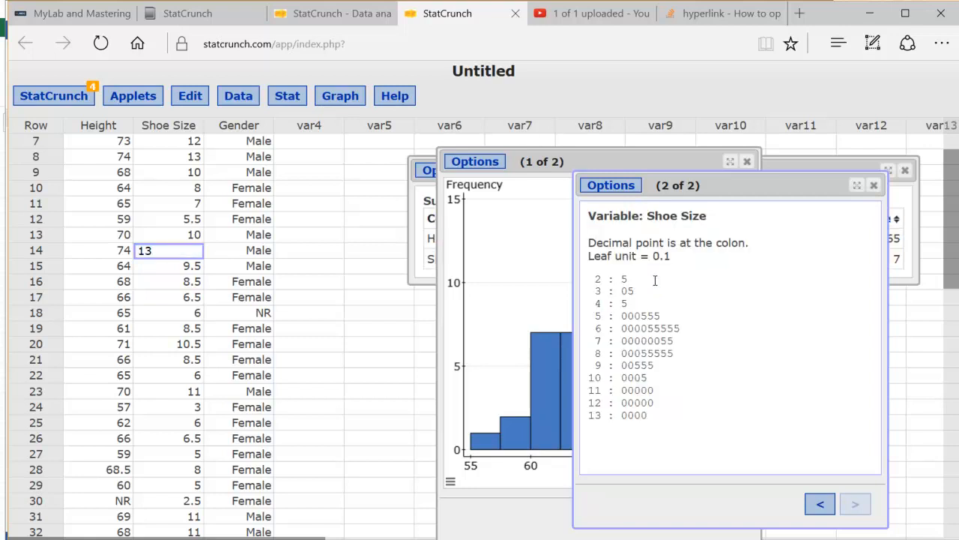
pyautogui.hotkey('ctrl', 'a')
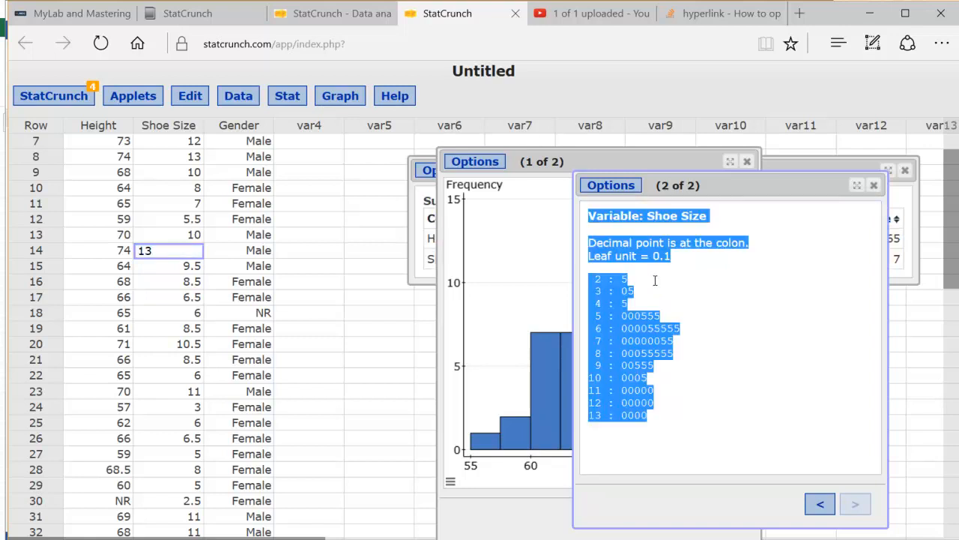
pyautogui.click(655, 280)
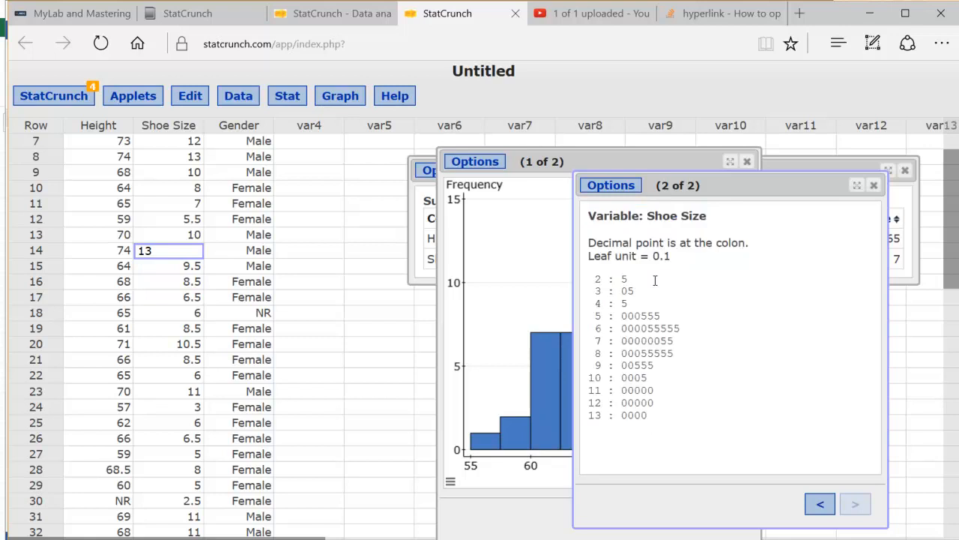
pyautogui.hotkey('ctrl', 'a')
pyautogui.click(655, 280)
pyautogui.hotkey('ctrl', 'a')
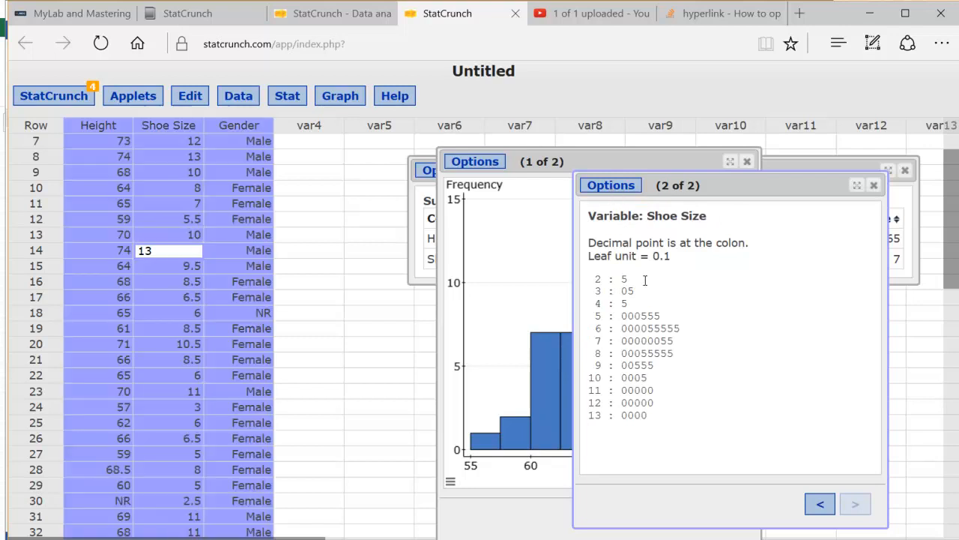
# Step: Select the Shoe Size stem-and-leaf output from its variable heading through the last stem row and copy it
pyautogui.doubleClick(646, 280)
pyautogui.moveTo(589, 215); pyautogui.dragTo(676, 411)
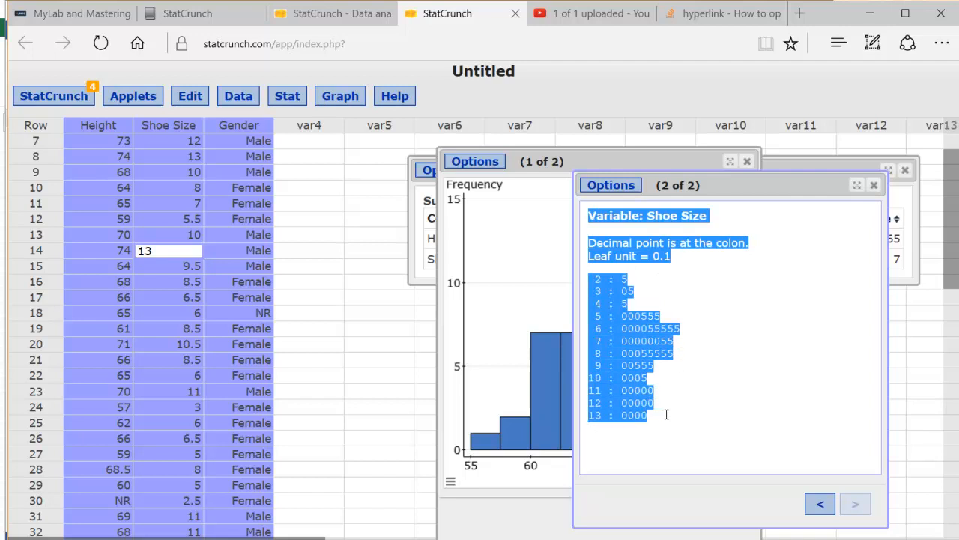
pyautogui.rightClick(660, 418)
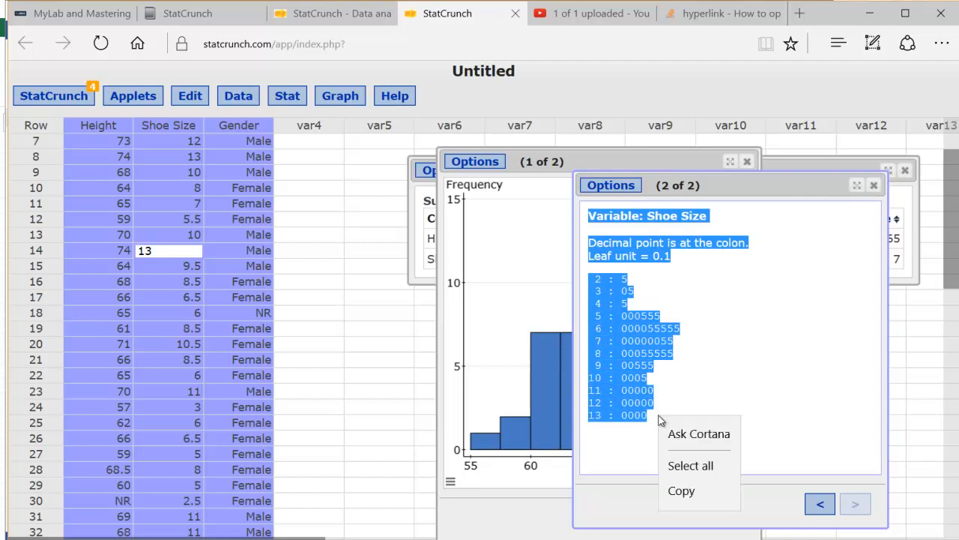
pyautogui.click(678, 489)
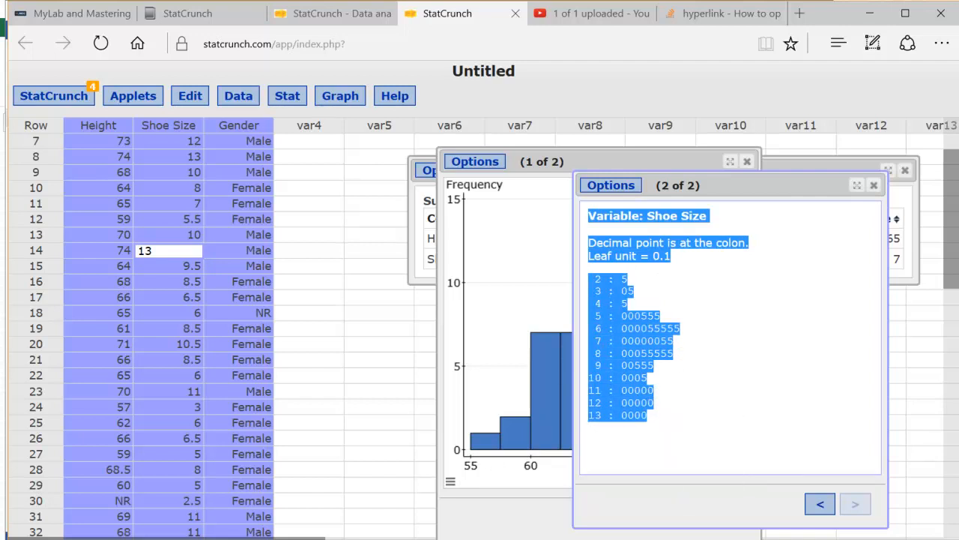
# Step: Switch to Word, paste the Shoe Size stem-and-leaf output below the pie chart, and start a new line beneath it
pyautogui.hotkey('alt', 'Tab')
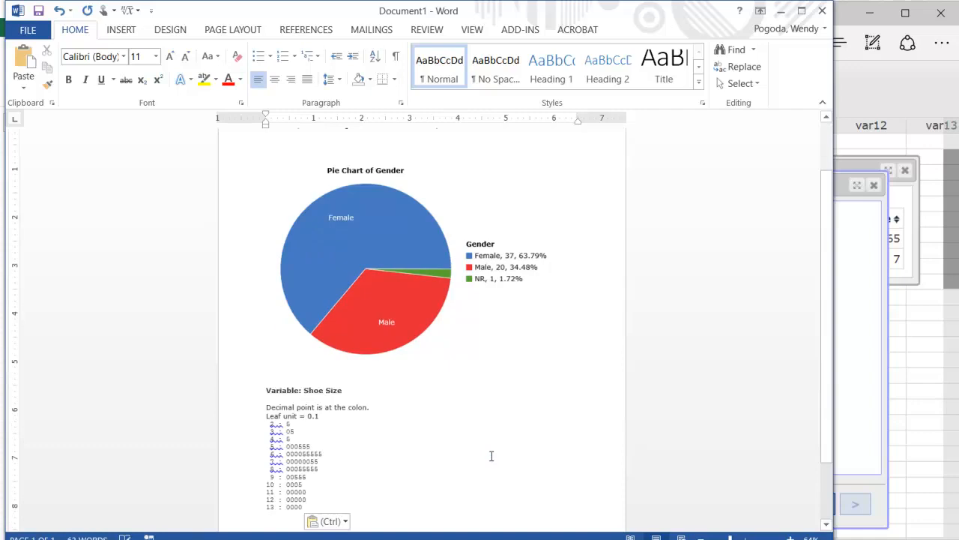
pyautogui.click(303, 492)
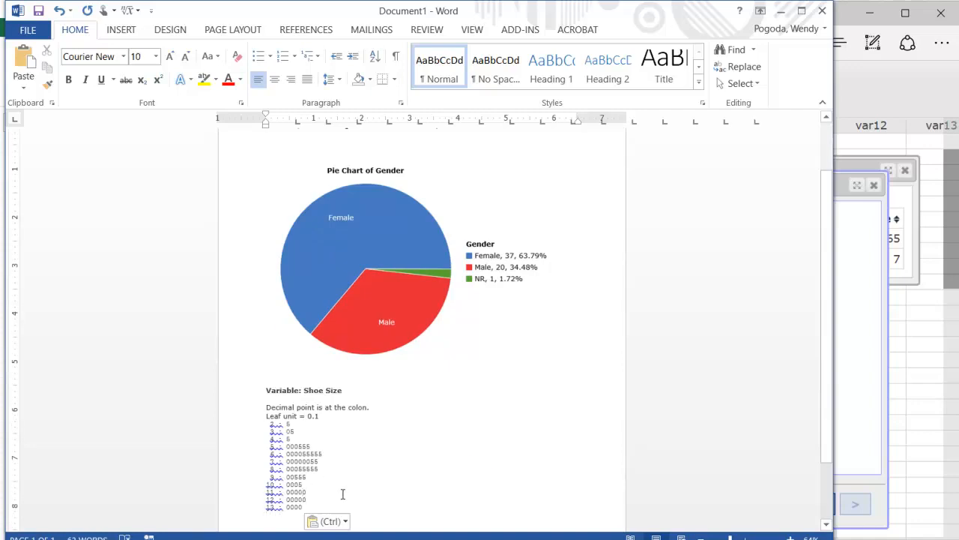
pyautogui.press('Down')
pyautogui.press('Return')
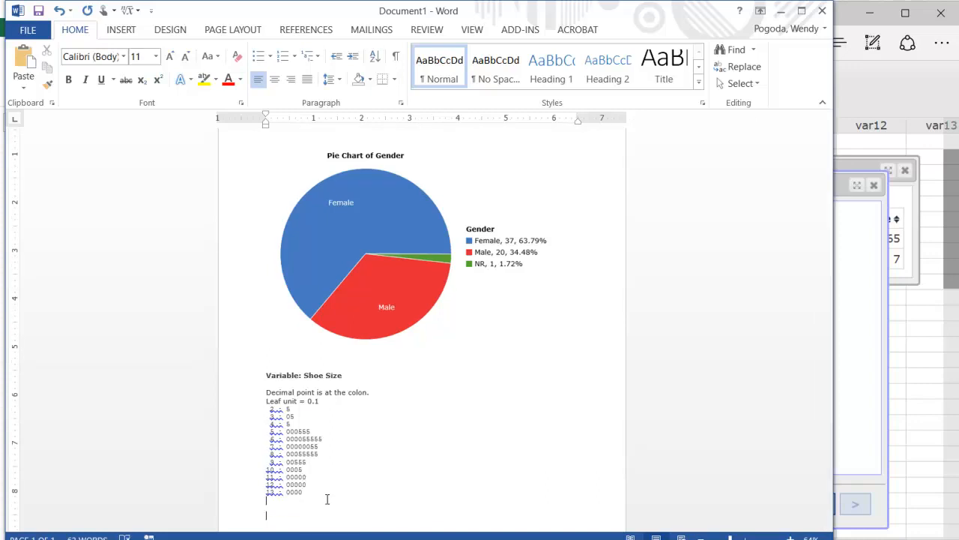
# Step: Switch back to StatCrunch and close the stem-and-leaf and Height histogram results
pyautogui.click(864, 326)
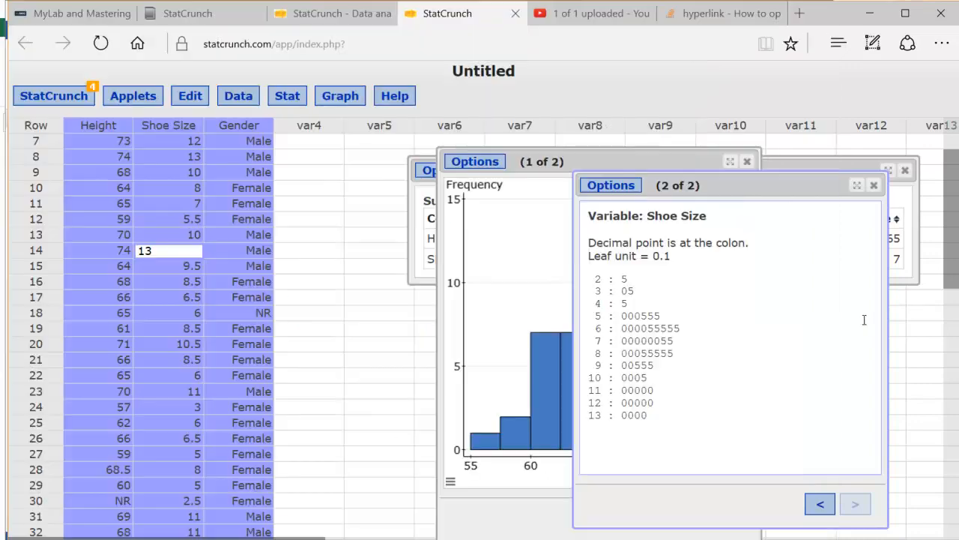
pyautogui.click(874, 185)
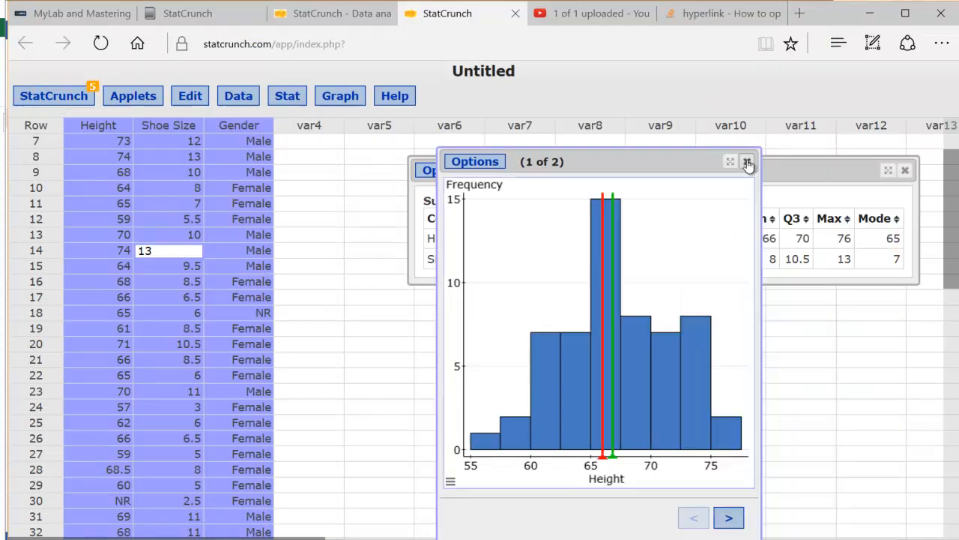
pyautogui.click(747, 163)
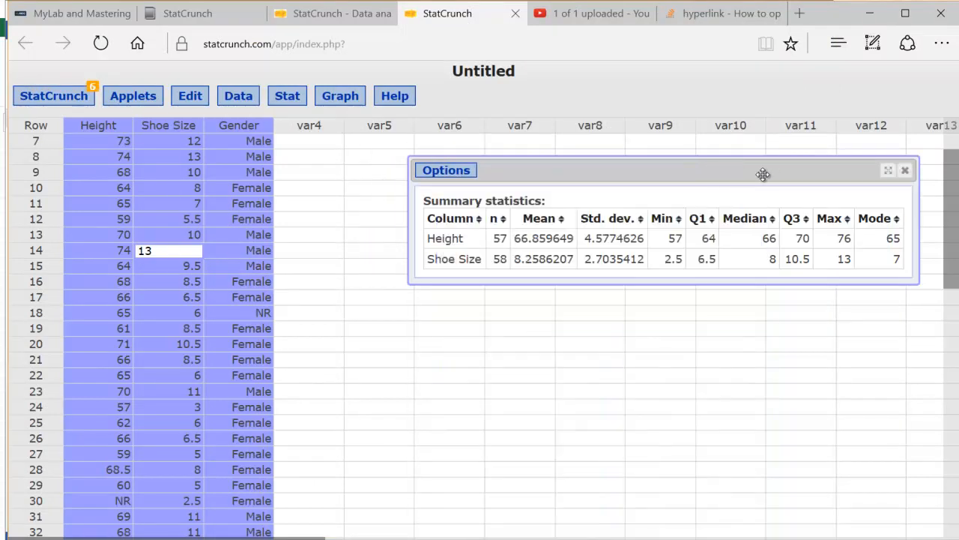
# Step: Open the copy instructions for the summary statistics result, review how to copy tables, and close them
pyautogui.click(461, 172)
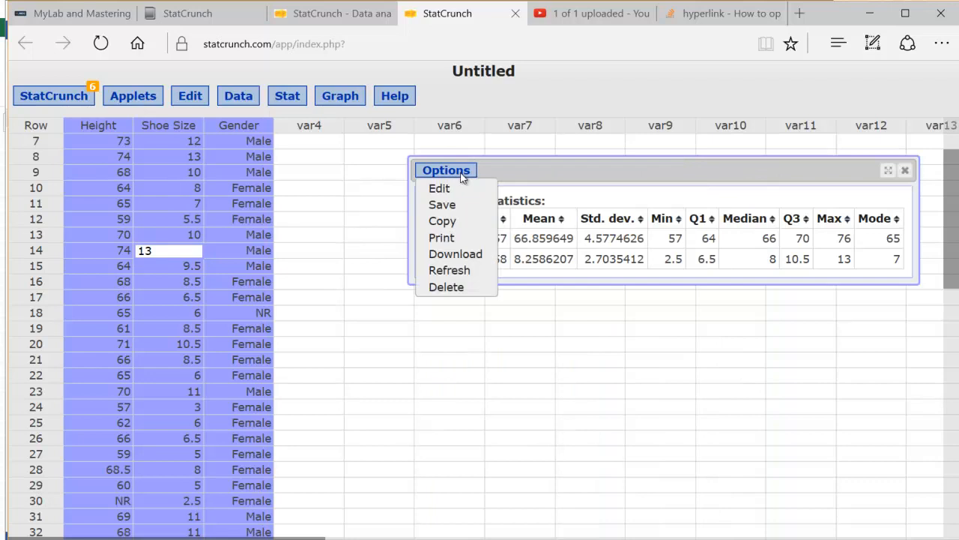
pyautogui.click(442, 222)
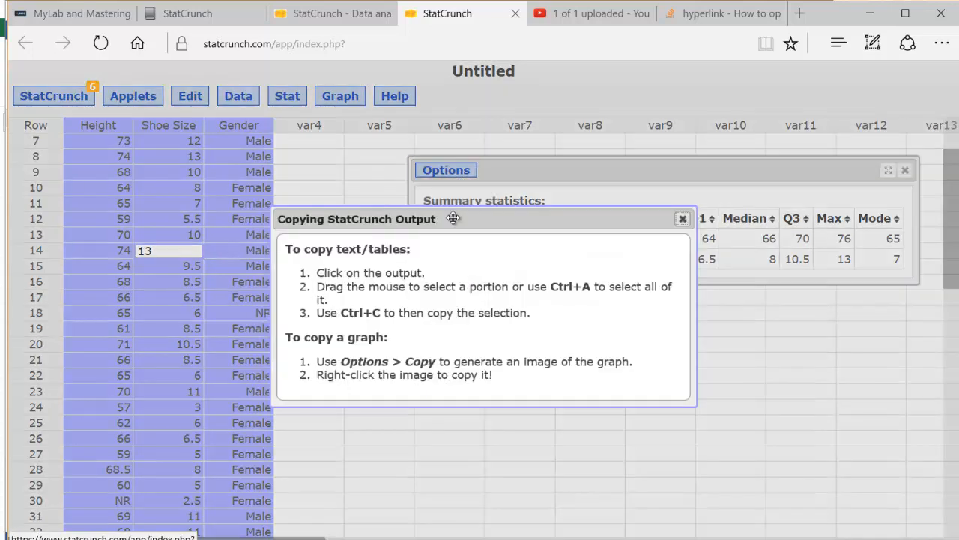
pyautogui.click(683, 219)
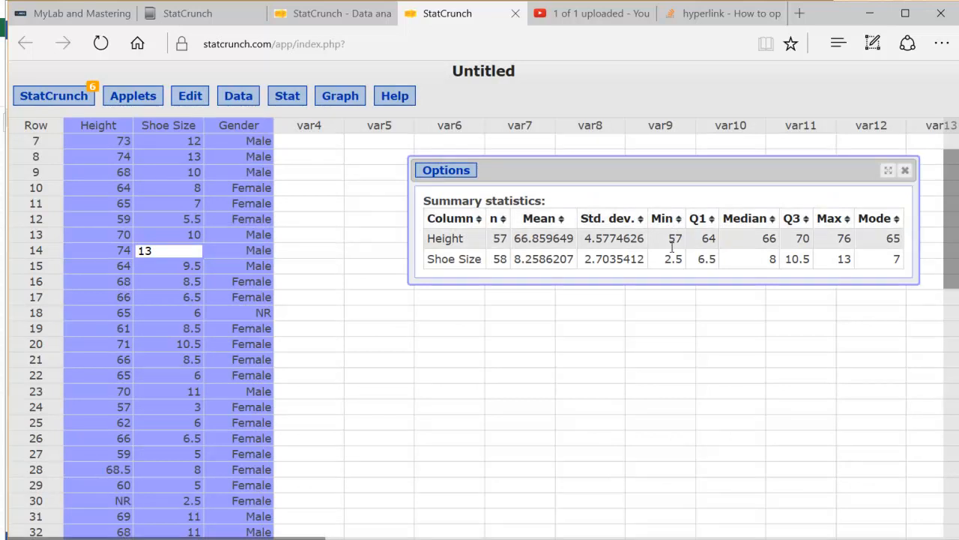
# Step: Copy the entire summary statistics output and paste it into the Word document below the stem-and-leaf plot
pyautogui.hotkey('ctrl', 'a')
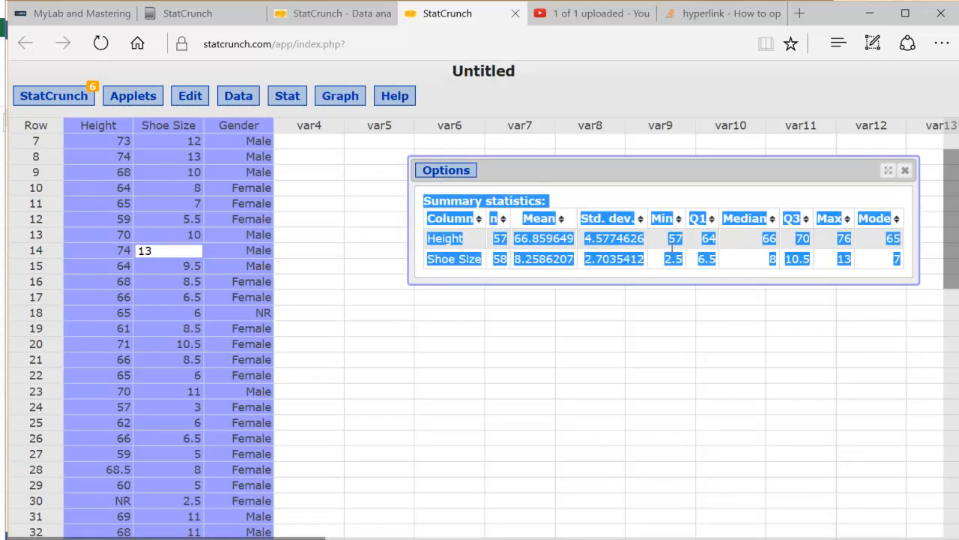
pyautogui.click(672, 248)
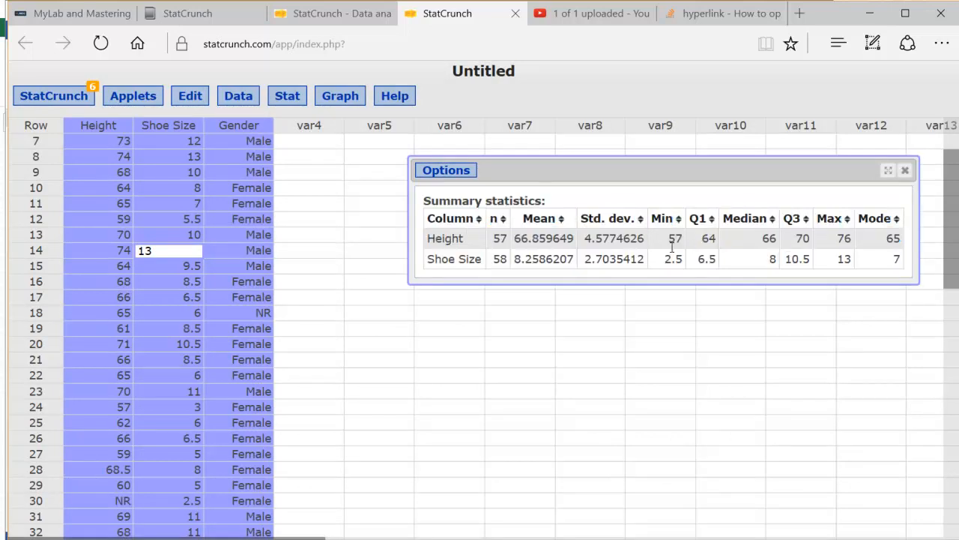
pyautogui.hotkey('ctrl', 'a')
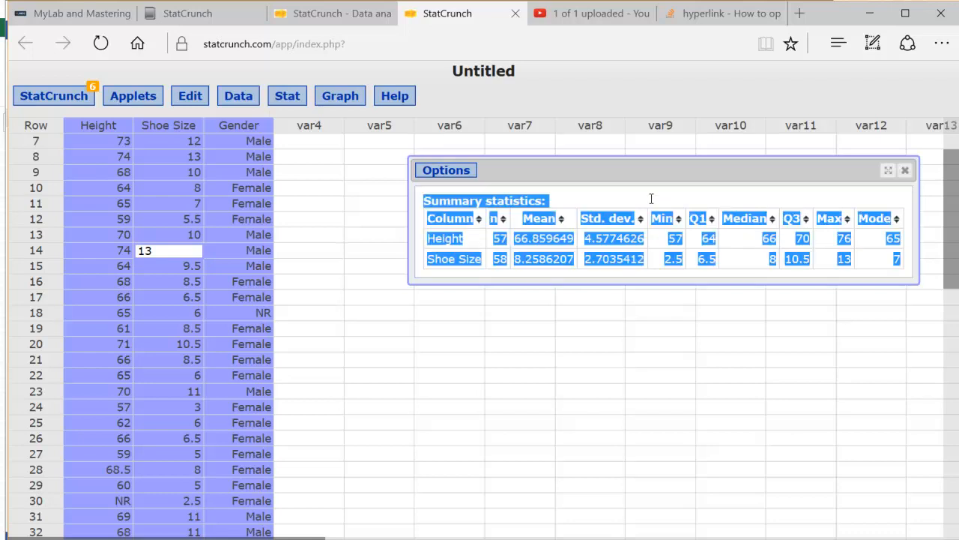
pyautogui.rightClick(651, 198)
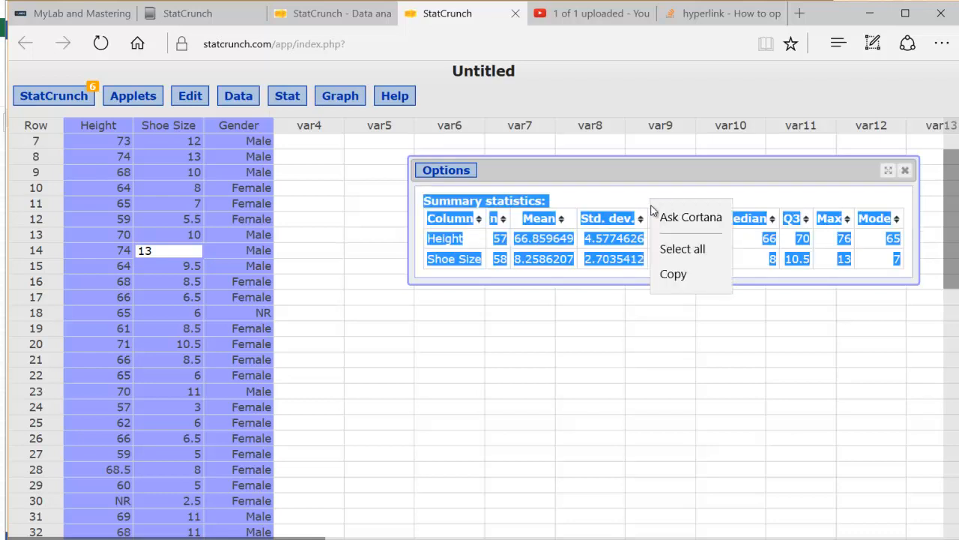
pyautogui.click(668, 272)
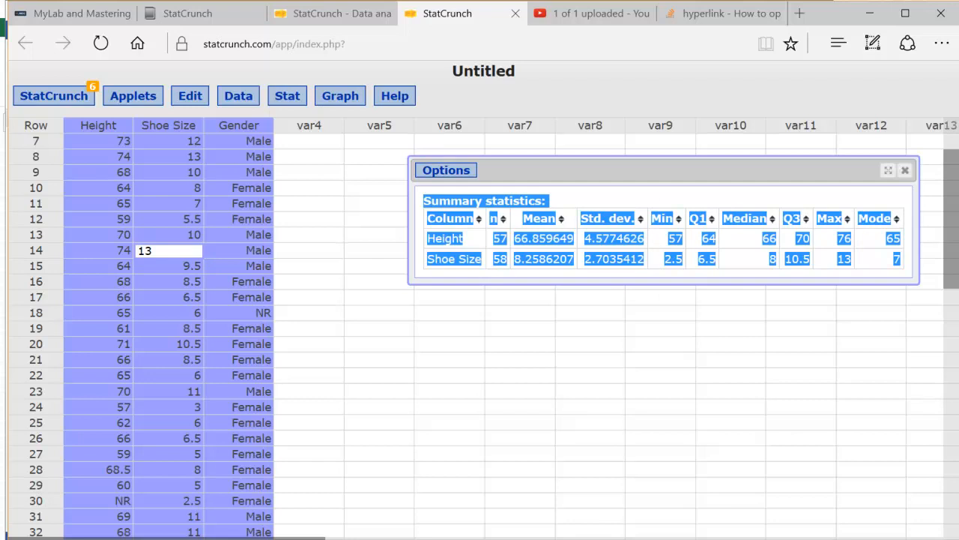
pyautogui.hotkey('alt', 'Tab')
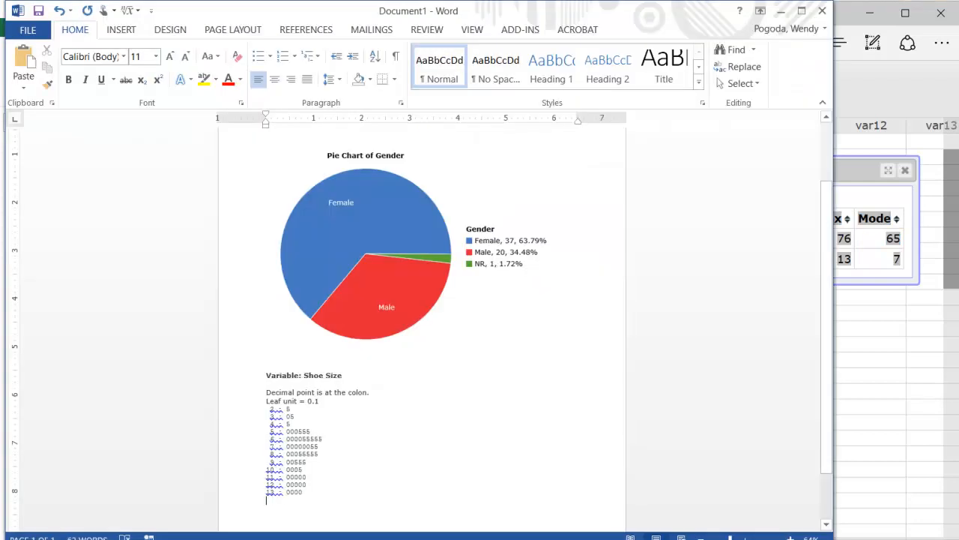
pyautogui.hotkey('ctrl', 'v')
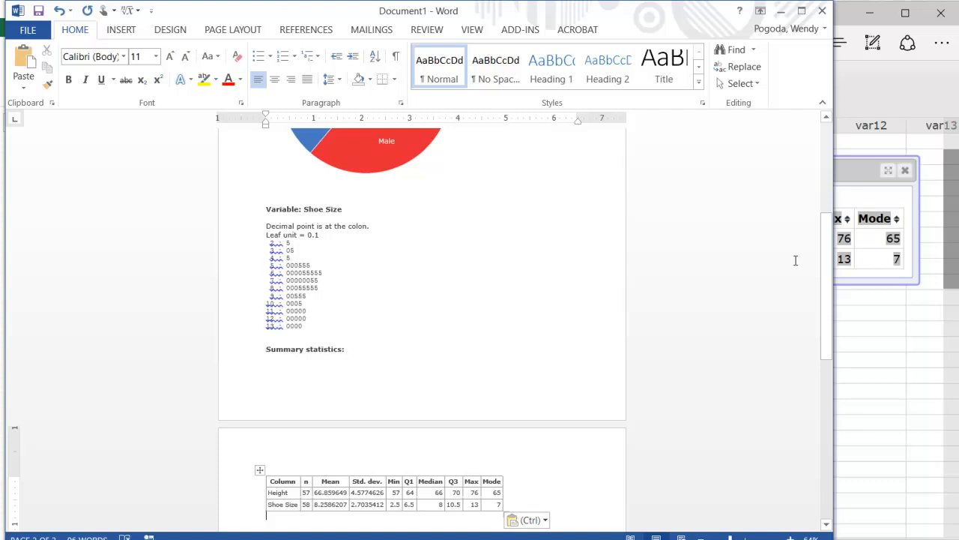
# Step: Insert blank lines before the "Summary statistics:" heading to move it directly above its table on the second page, and place the cursor below the table
pyautogui.moveTo(827, 270); pyautogui.dragTo(837, 322)
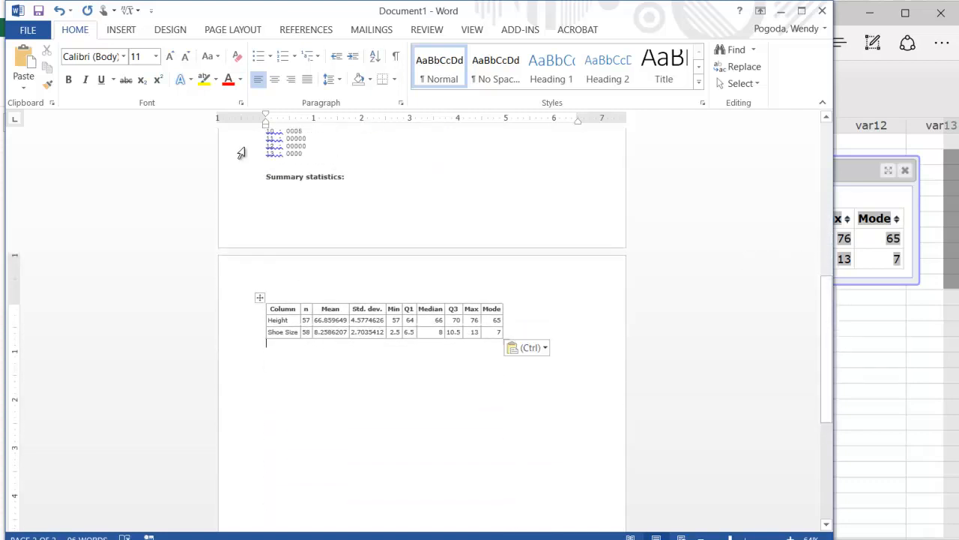
pyautogui.click(266, 177)
pyautogui.press('Return')
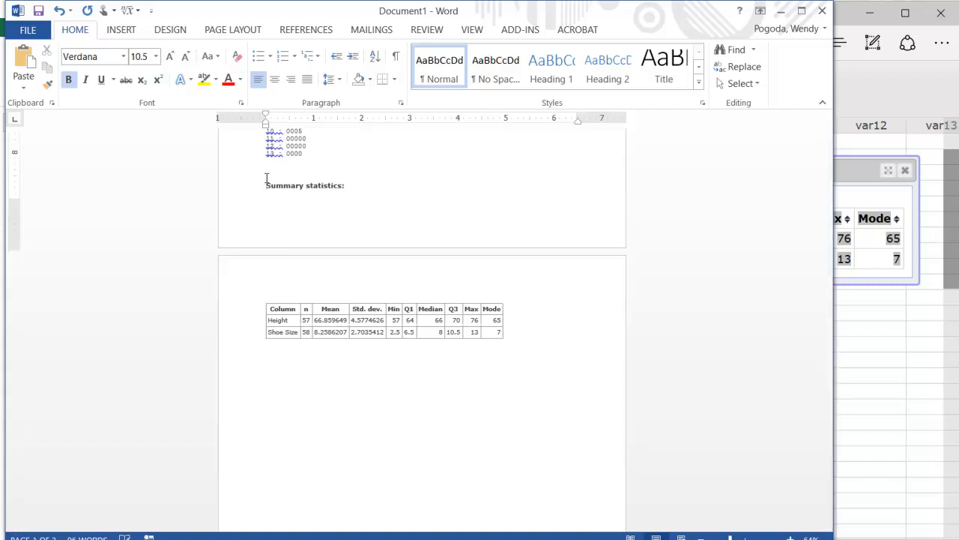
pyautogui.press('Return')
pyautogui.press('Return')
pyautogui.press('Down')
pyautogui.press('Down')
pyautogui.press('Down')
pyautogui.press('Down')
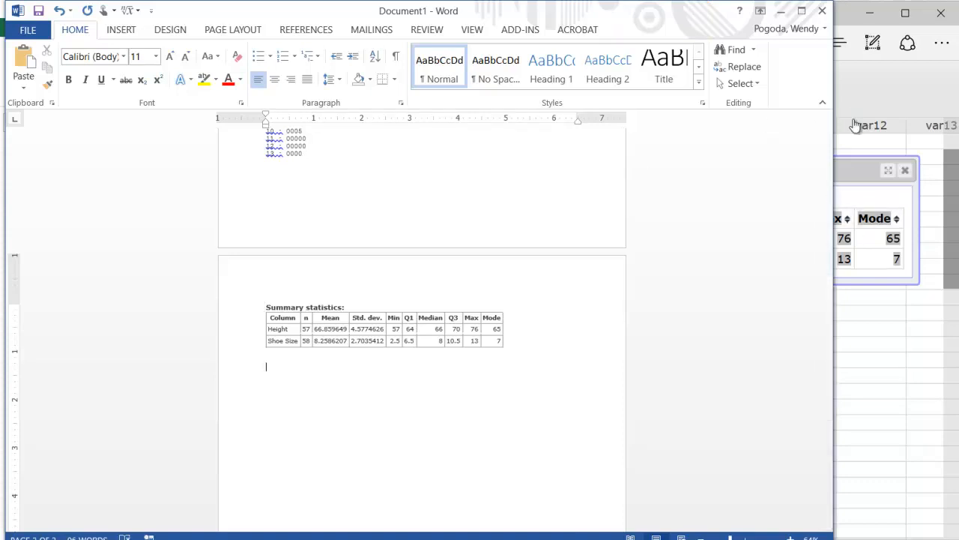
# Step: Return to StatCrunch, close the summary statistics result, and open the settings for exporting the data to the computer
pyautogui.click(859, 165)
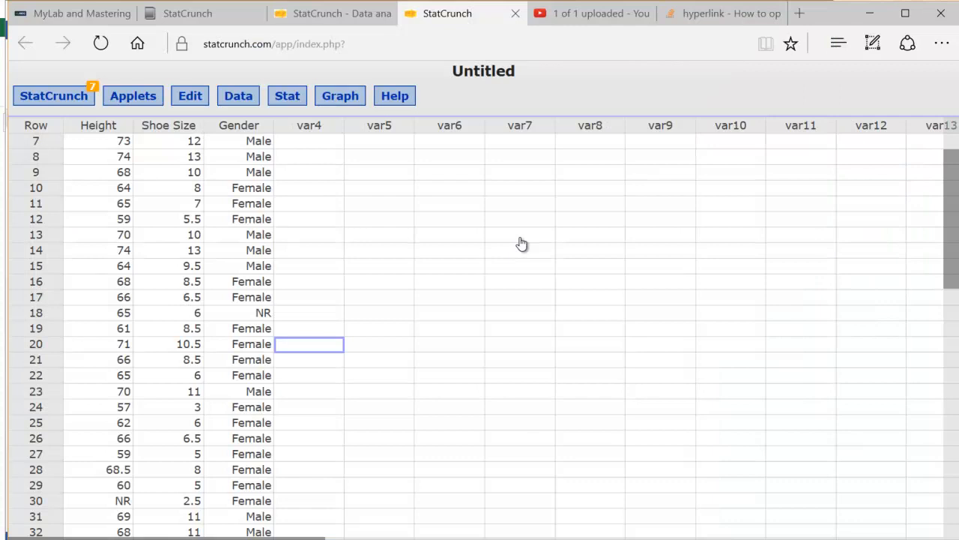
pyautogui.click(241, 99)
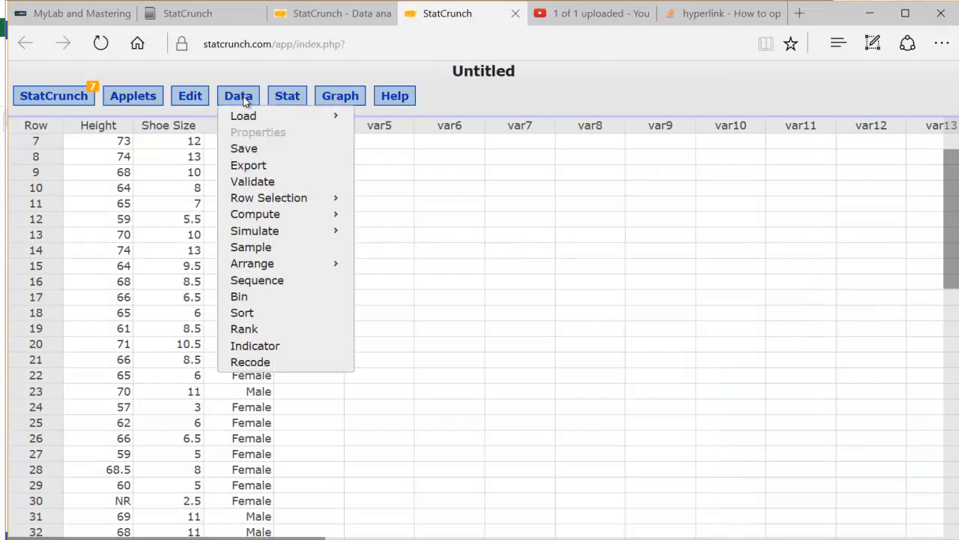
pyautogui.click(244, 167)
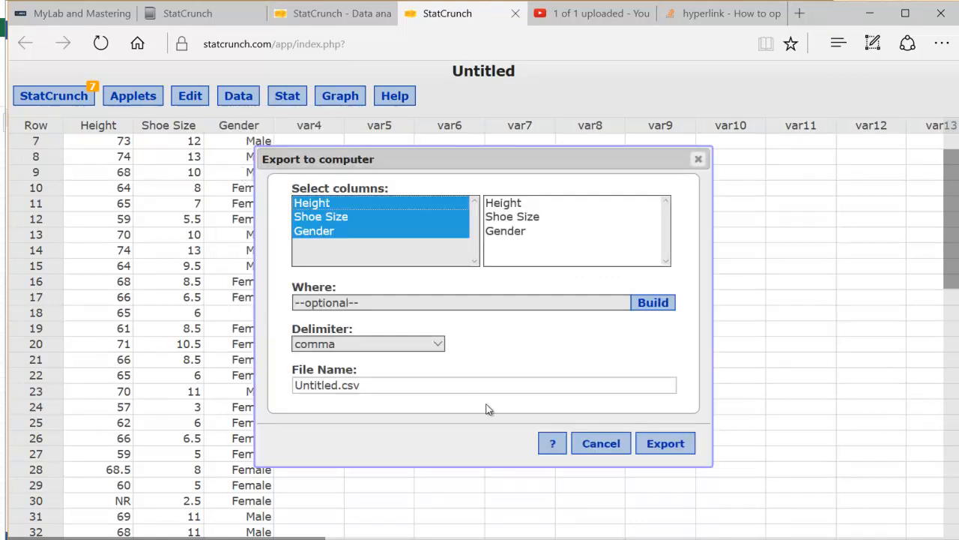
# Step: Try the tab delimiter for the export and set the delimiter back to comma
pyautogui.click(432, 345)
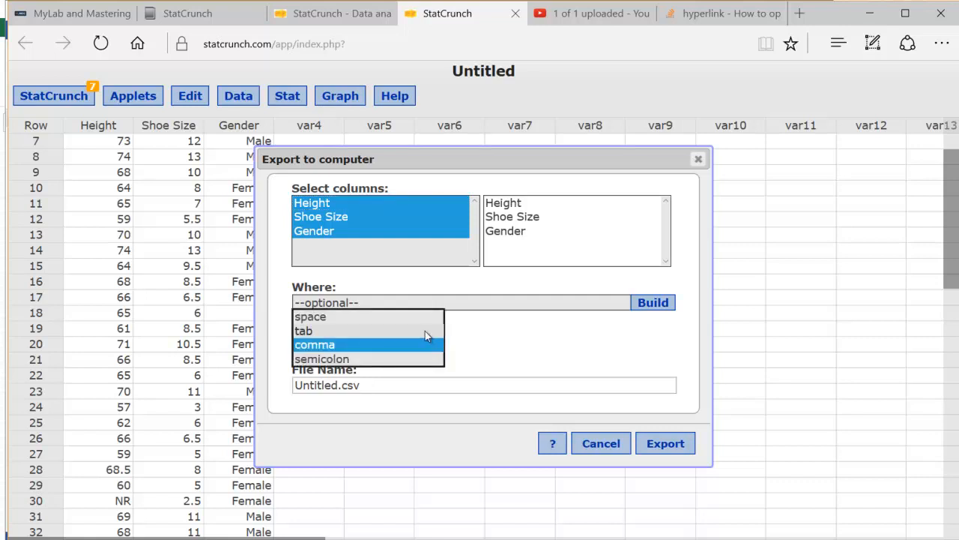
pyautogui.click(425, 330)
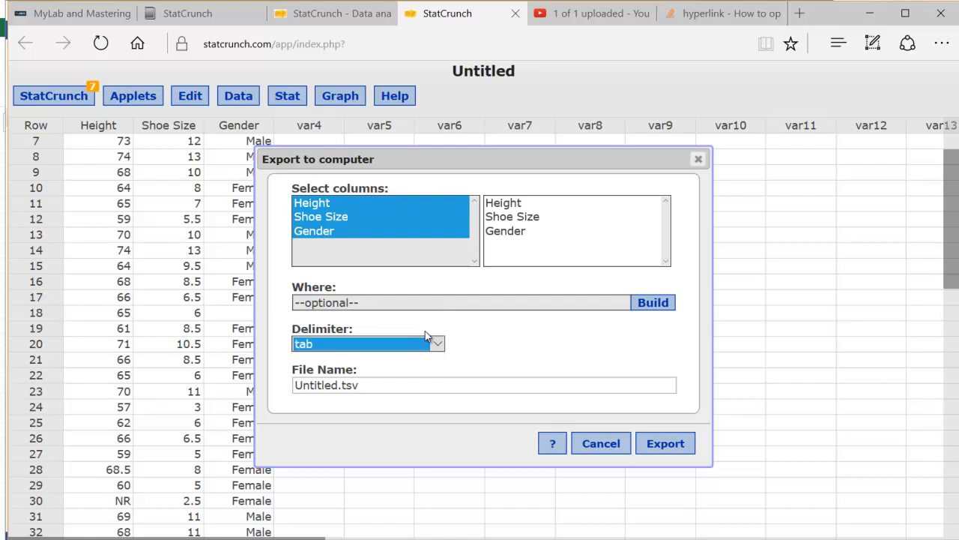
pyautogui.click(391, 347)
pyautogui.click(387, 360)
# Step: Export the Height, Shoe Size and Gender columns as a comma-separated file named mydata on the Desktop, and dismiss the download notification
pyautogui.click(652, 455)
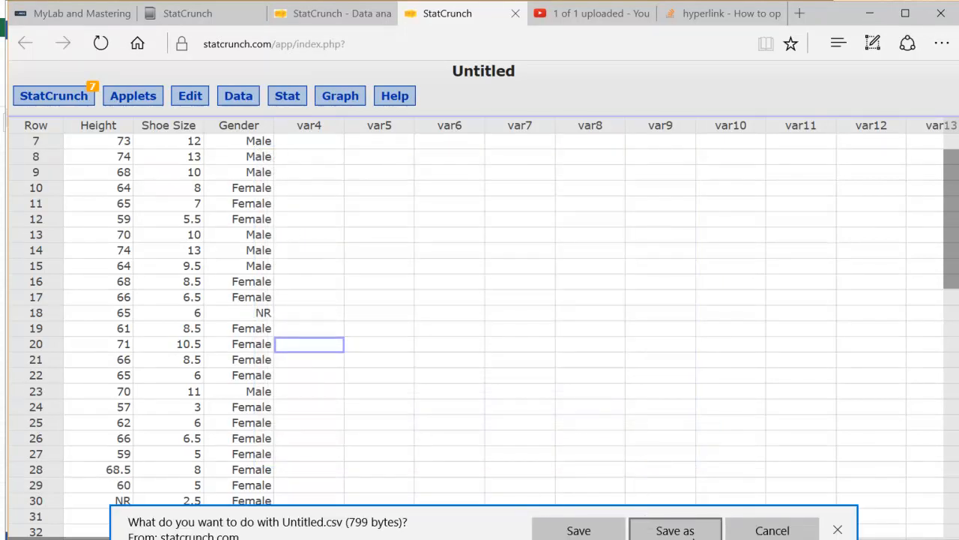
pyautogui.click(674, 530)
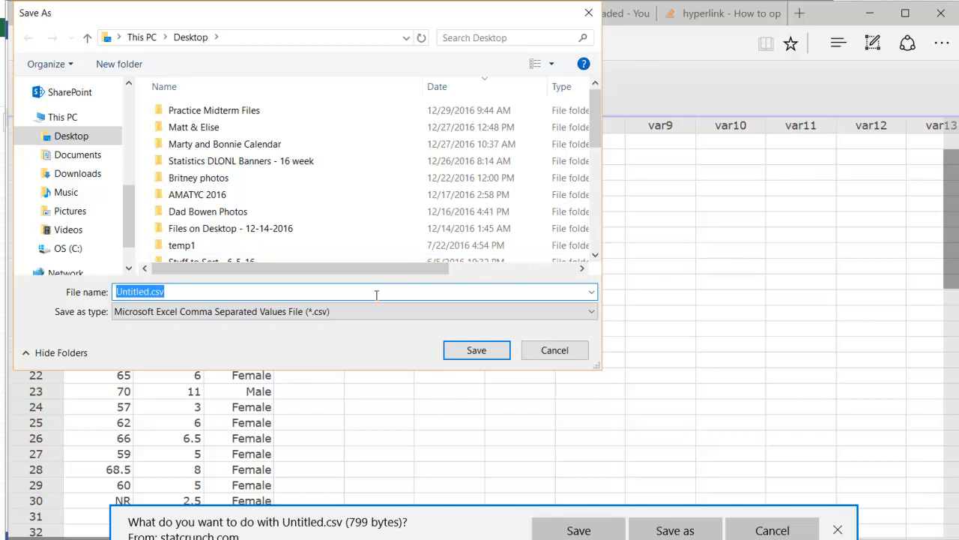
pyautogui.write('mydata')
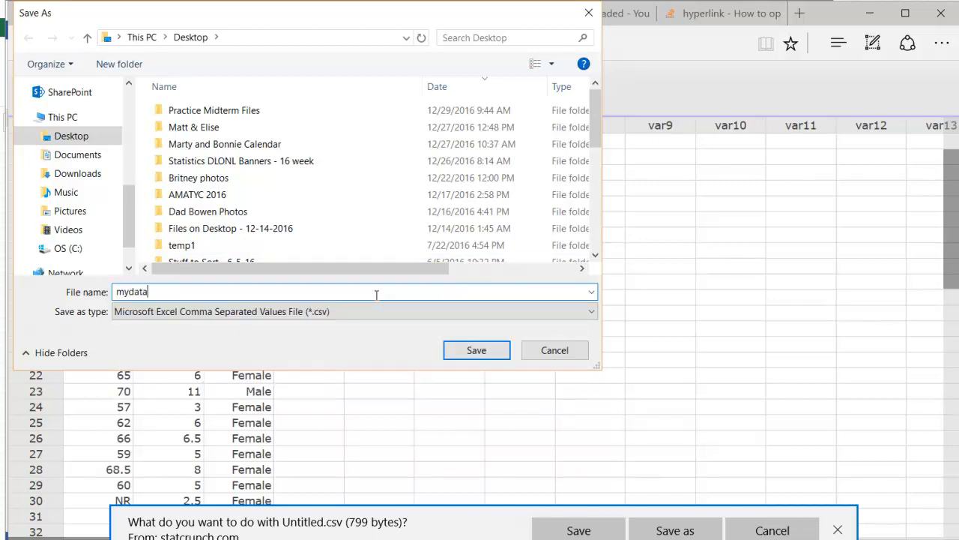
pyautogui.click(504, 353)
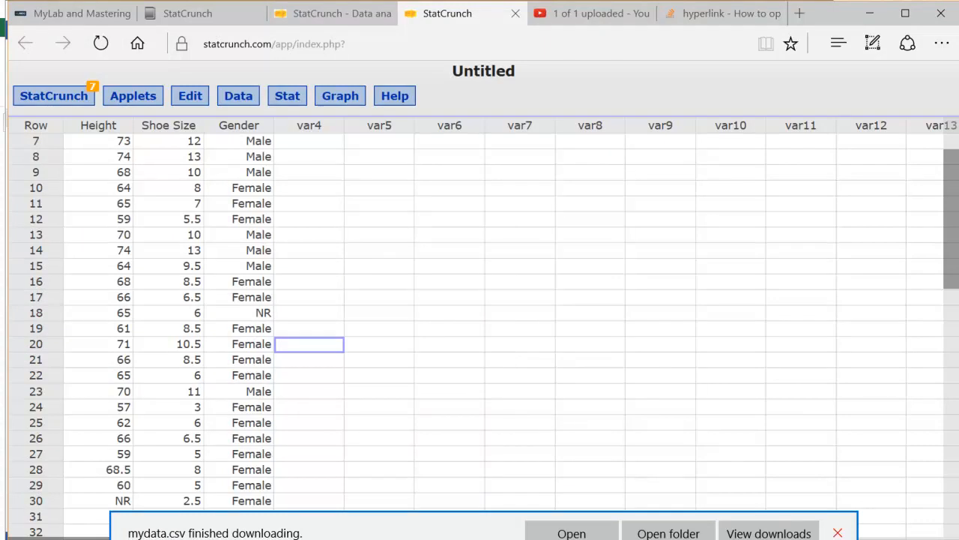
pyautogui.click(838, 532)
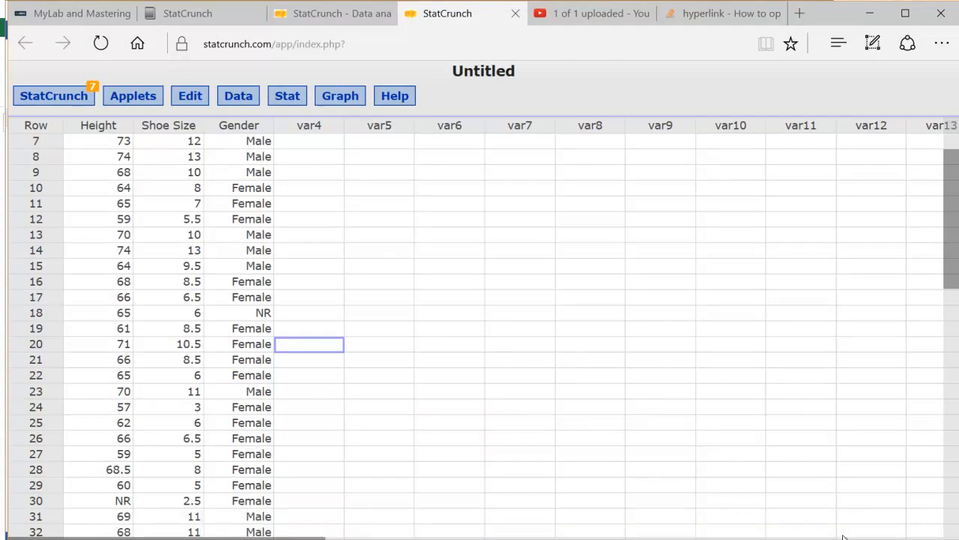